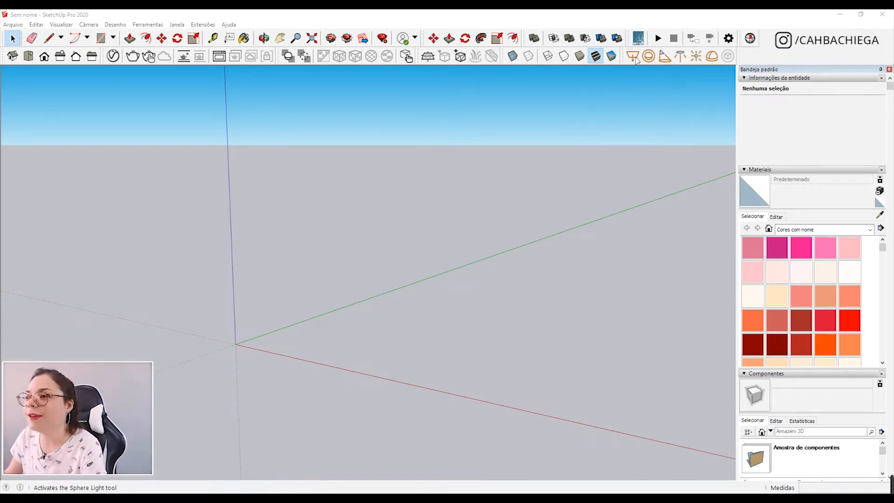
Detach the solid tools toolbar (Ferramentas de sólidos) and leave it floating over the upper part of the modeling area.
left_click_drag(580, 39, 318, 149)
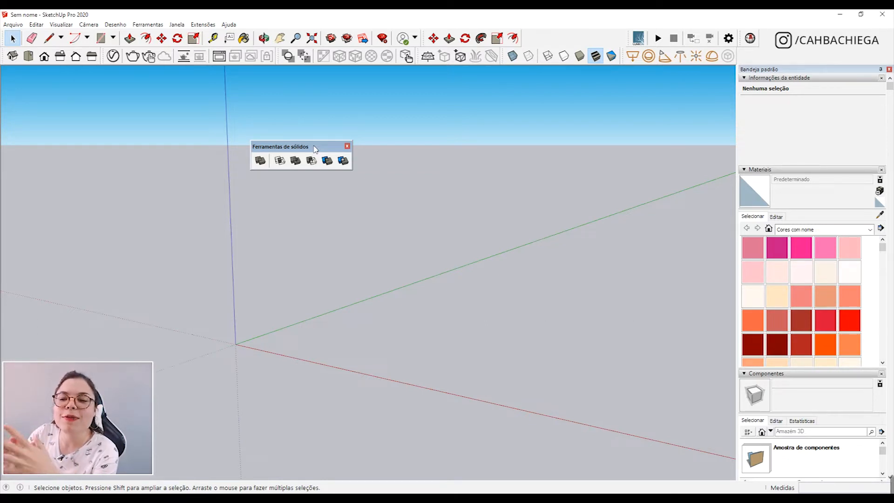
left_click_drag(315, 149, 348, 110)
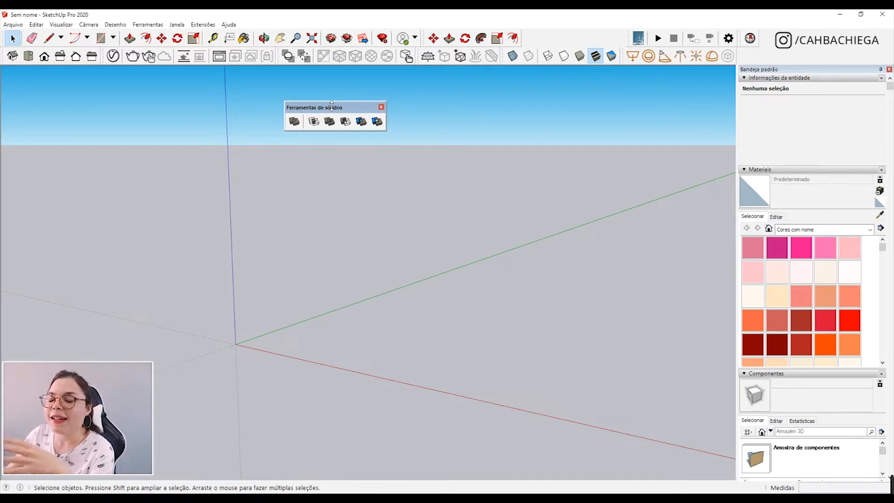
left_click_drag(335, 108, 362, 101)
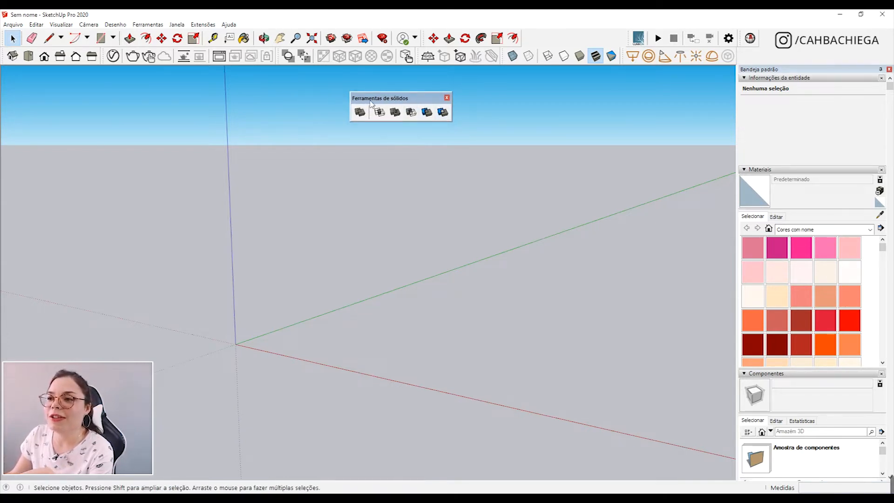
left_click_drag(374, 105, 403, 112)
middle_click_drag(400, 194, 349, 201, "shift")
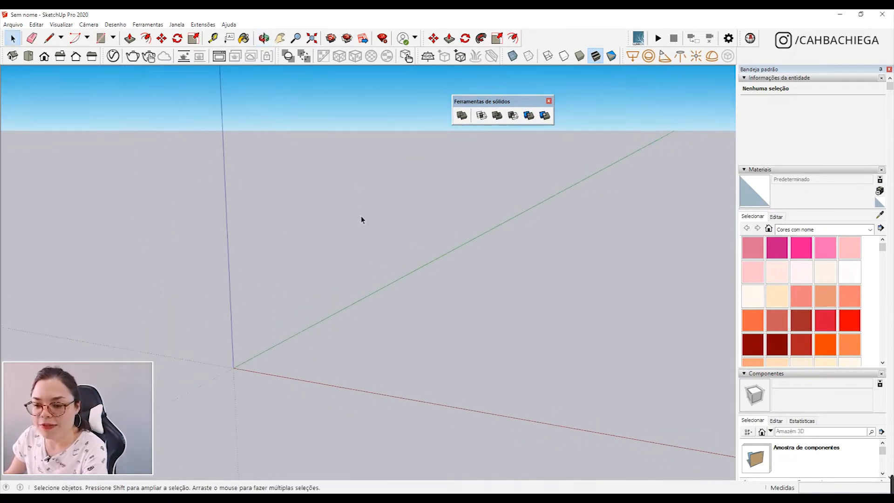
middle_click_drag(437, 263, 406, 264, "shift")
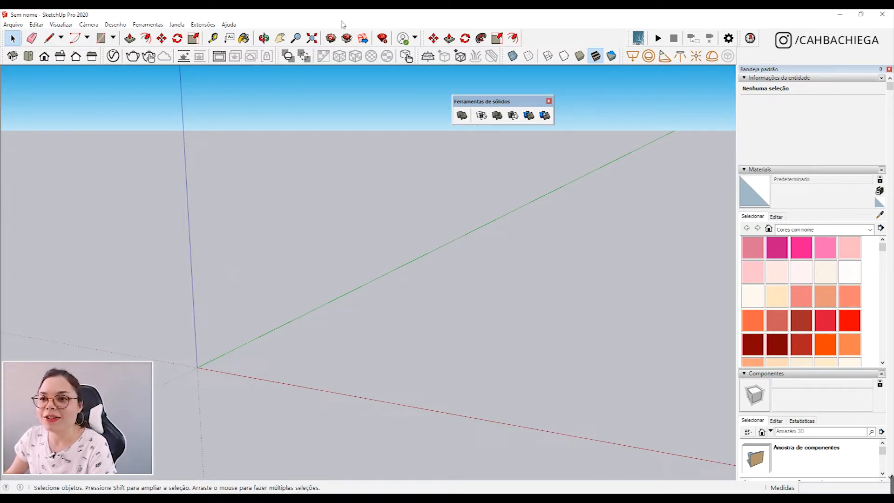
Draw a long, narrow rectangle 0,20 m wide on the ground from the origin, running along the green axis.
left_click(113, 38)
left_click(111, 51)
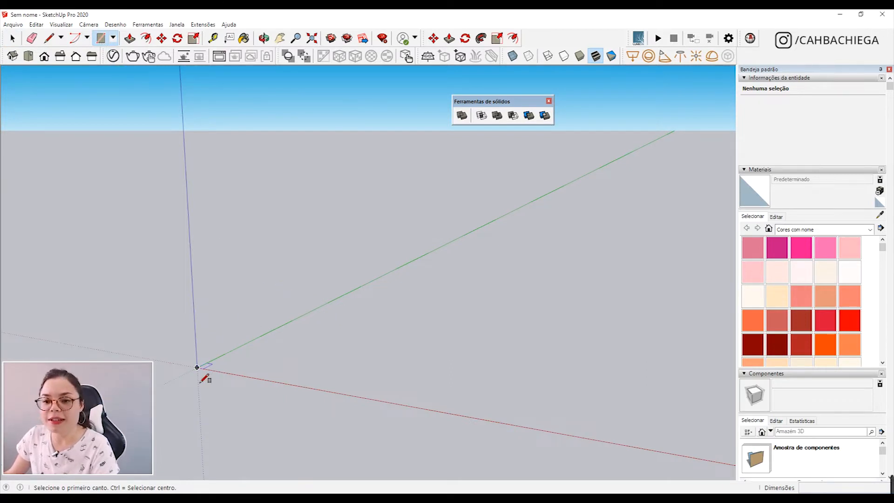
left_click(197, 367)
middle_click_drag(205, 378, 385, 365)
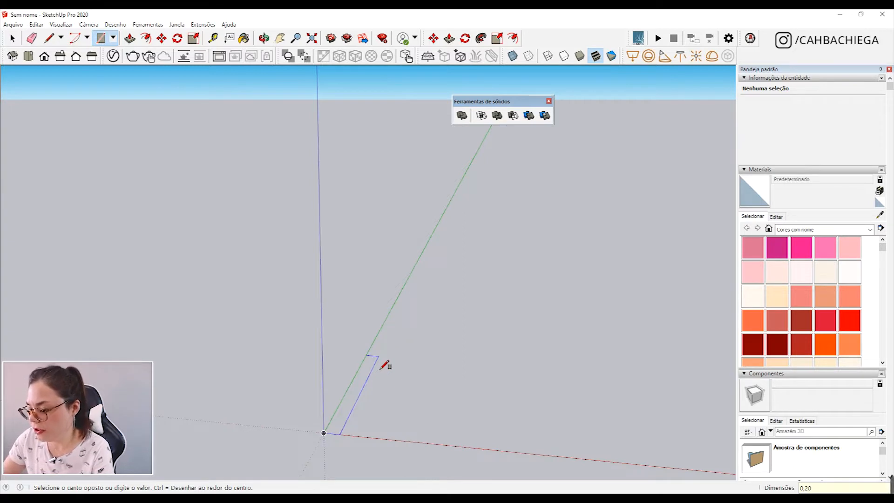
key("Return")
double_click(254, 220)
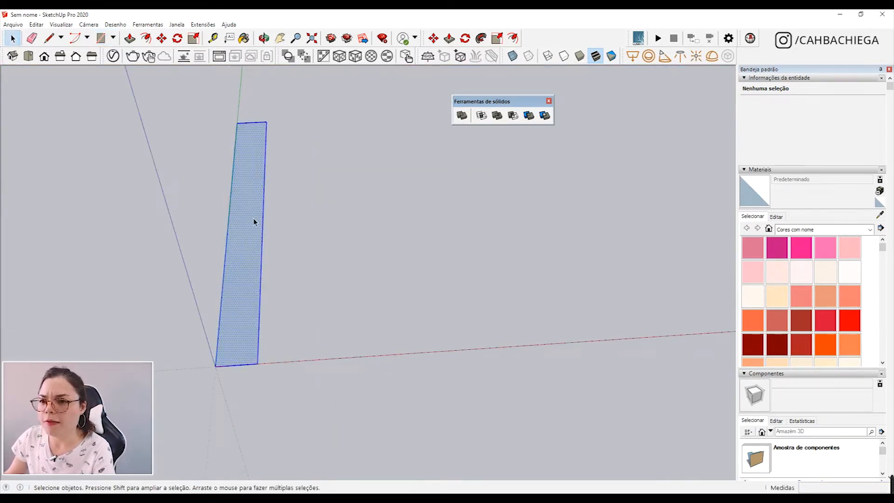
middle_click_drag(301, 247, 329, 241)
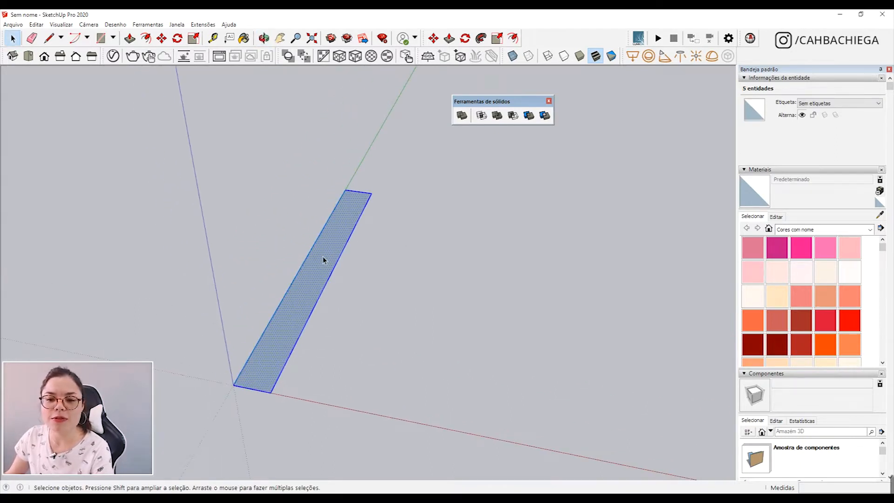
Try extruding the rectangle upward by 0,1 m with Push/Pull.
left_click_drag(492, 104, 504, 98)
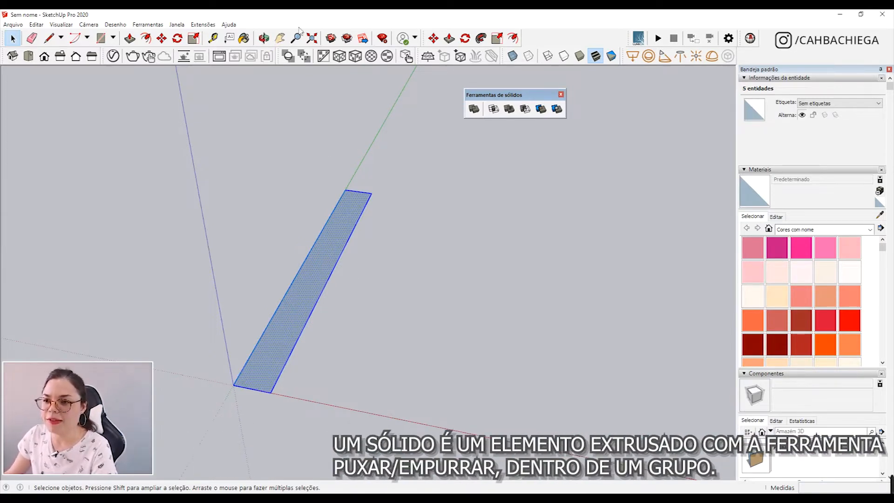
left_click(130, 38)
left_click(332, 247)
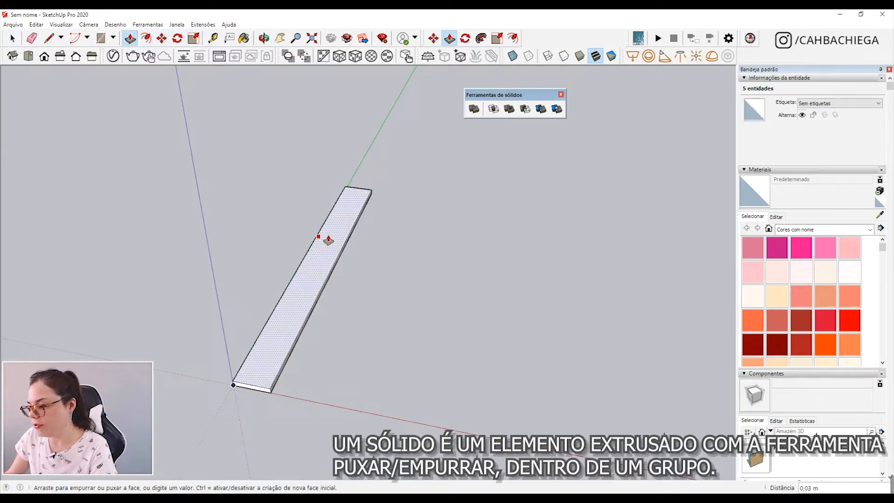
type("0")
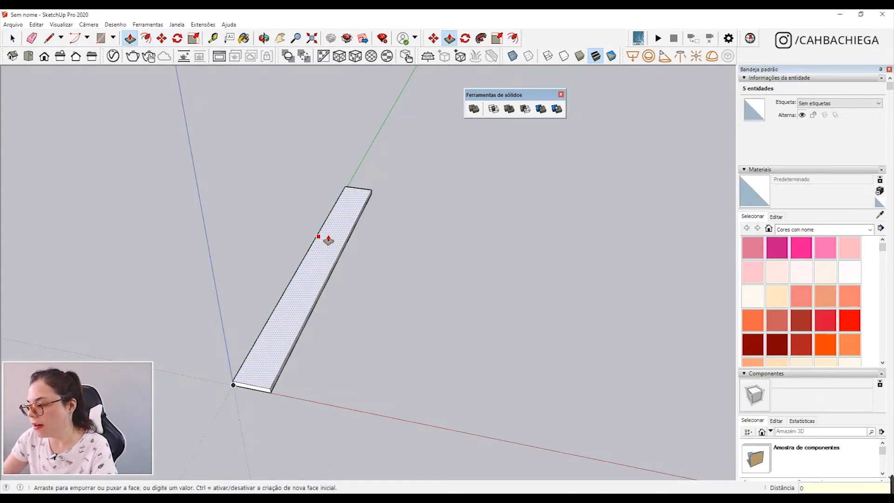
type(",1")
key("Return")
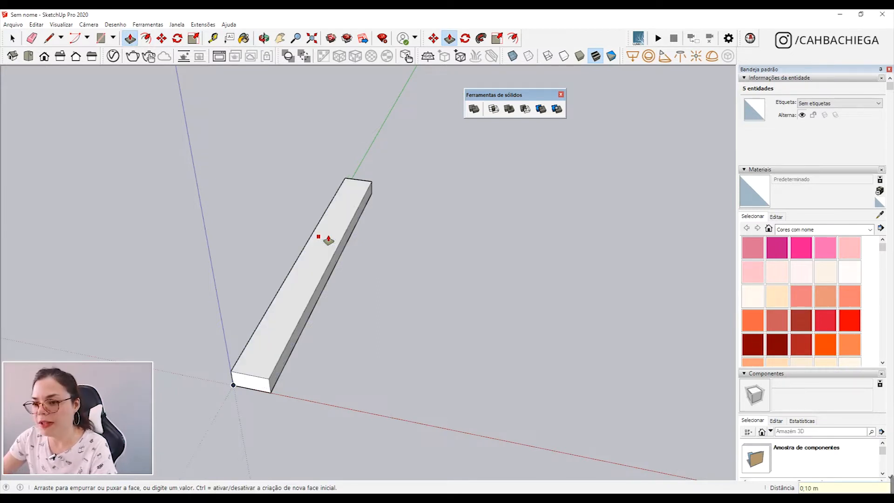
mouse_move(335, 242)
middle_mouse_down()
mouse_move(196, 210)
mouse_move(205, 180)
mouse_move(426, 209)
mouse_move(331, 238)
middle_mouse_up()
scroll(329, 237, "up", 3)
key("ctrl+z")
Extrude the rectangle upward by 0,05 m.
left_click(311, 275)
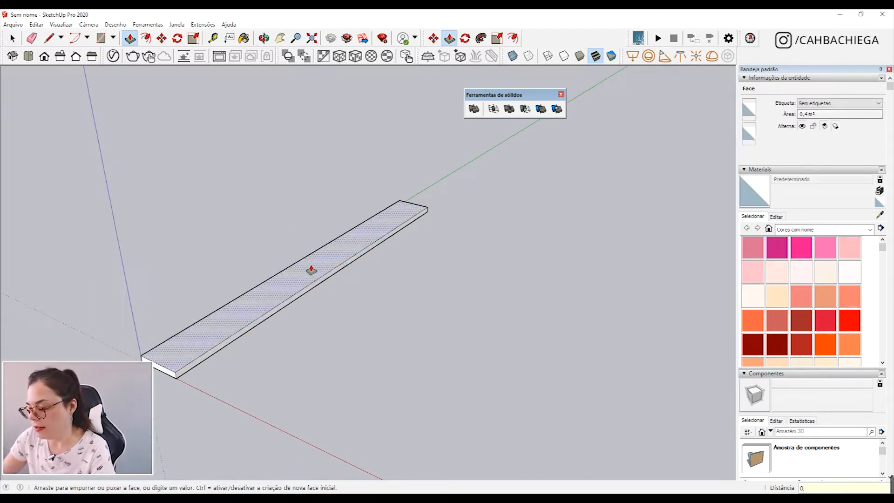
type("0,05")
key("Return")
Select all faces and edges of the extruded board and make them a group.
middle_click_drag(321, 270, 410, 303)
key("space")
triple_click(307, 318)
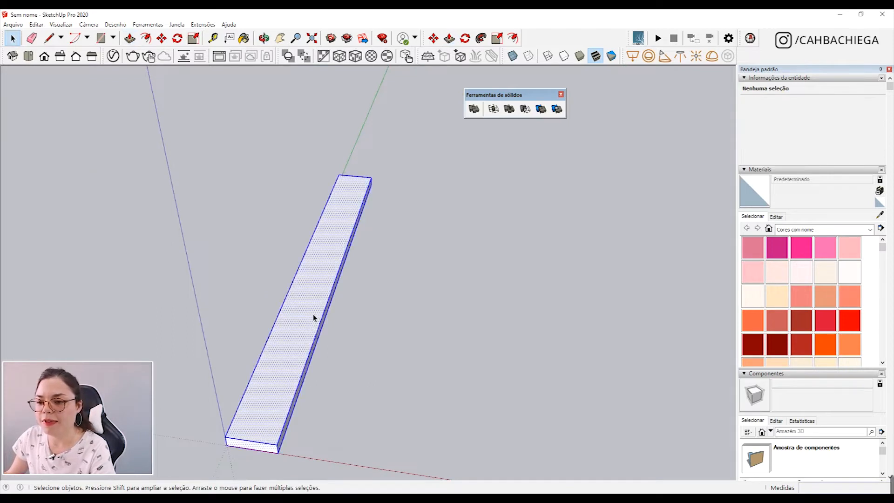
right_click(310, 311)
left_click(365, 391)
Copy the board group along the red axis so the copy sits directly against the original.
middle_click_drag(370, 354, 241, 391)
key("m")
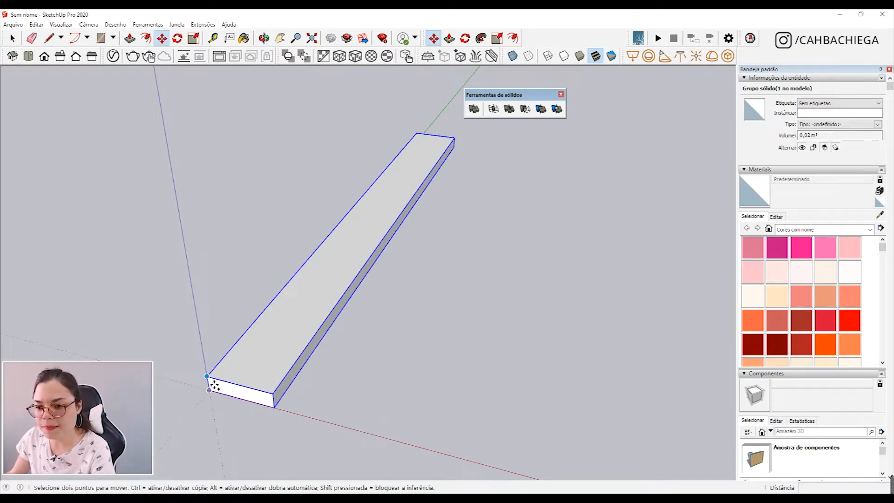
left_click(208, 376)
key("ctrl")
left_click(275, 399)
key("space")
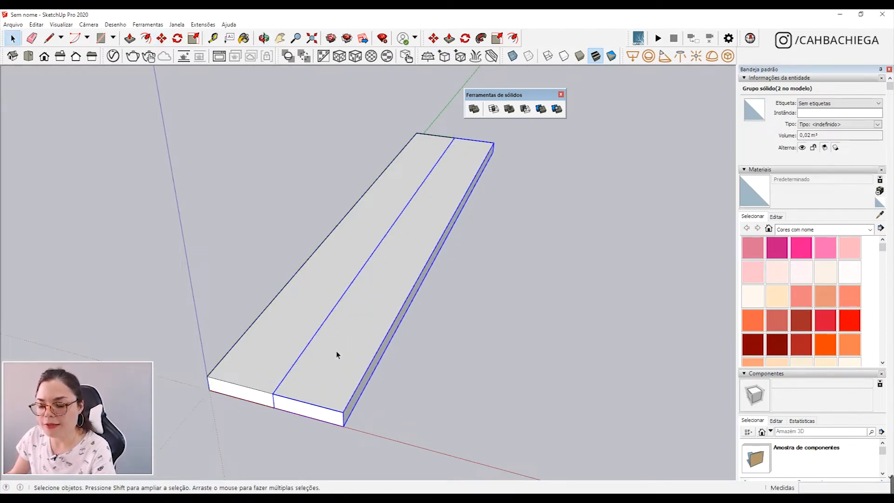
Edit the copied board group and pull its top face up so it is slightly thicker than the first board.
left_click(335, 355)
double_click(358, 322)
key("p")
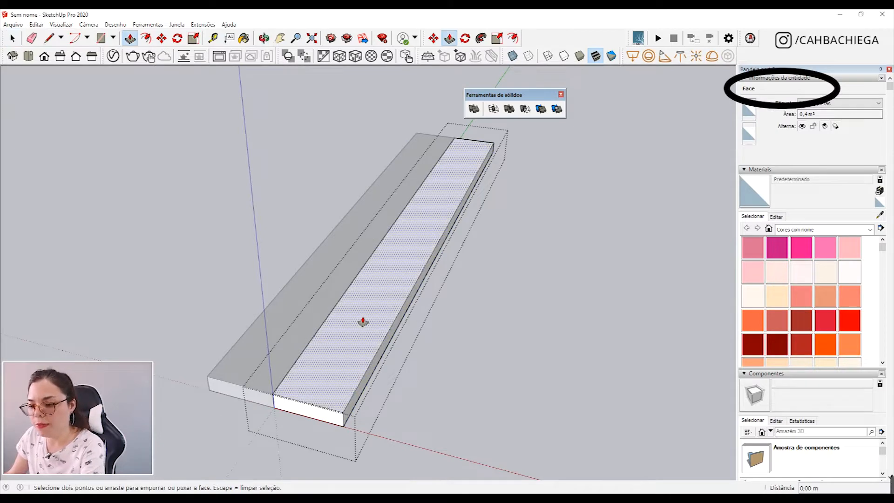
middle_click_drag(362, 320, 405, 320)
key("space")
left_click(467, 354)
Copy both boards side by side along the red axis and multiply the copy by 5.
middle_click_drag(468, 354, 409, 337)
middle_click_drag(622, 268, 336, 313)
middle_click_drag(396, 381, 350, 307)
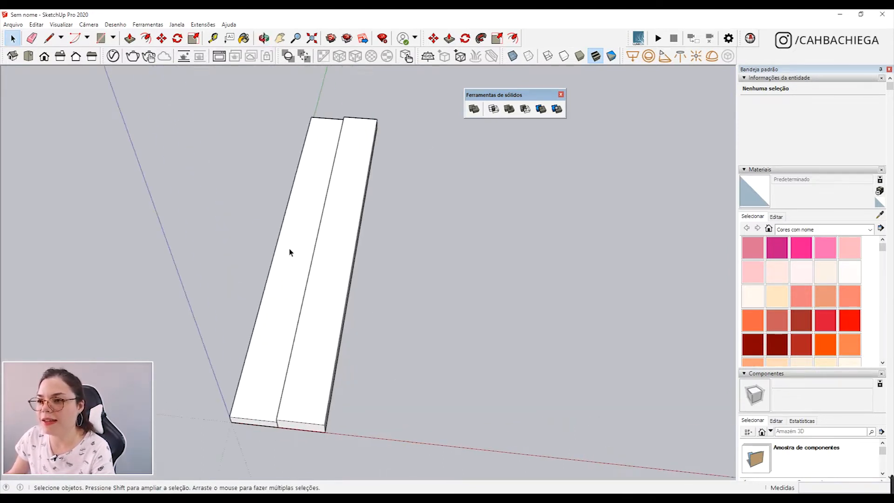
middle_click_drag(289, 252, 341, 265)
key("ctrl+a")
key("m")
left_click(255, 415)
key("ctrl")
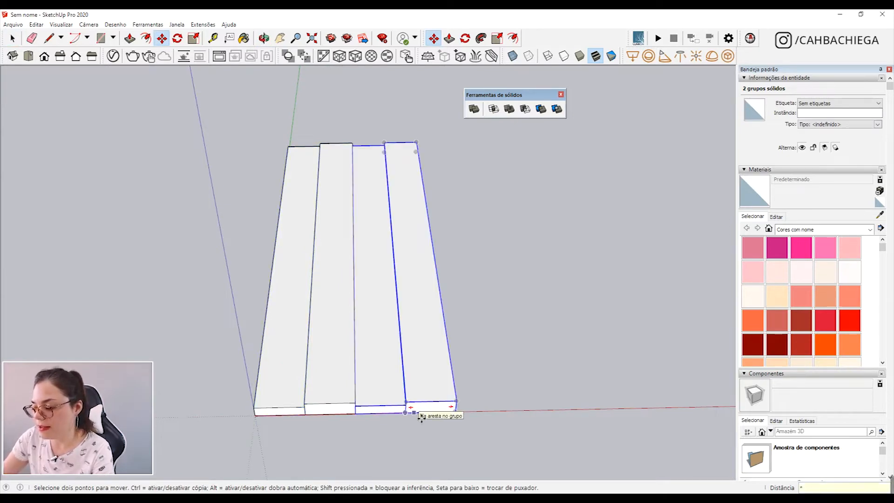
type("5")
key("Return")
middle_click_drag(426, 415, 528, 292)
left_click(529, 291)
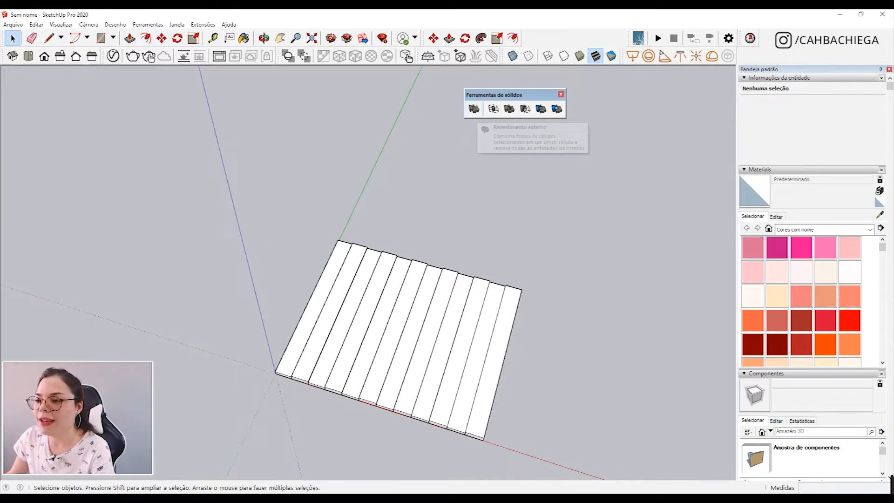
Try combining all the boards into one solid with Outer Shell.
middle_click_drag(416, 375, 526, 159)
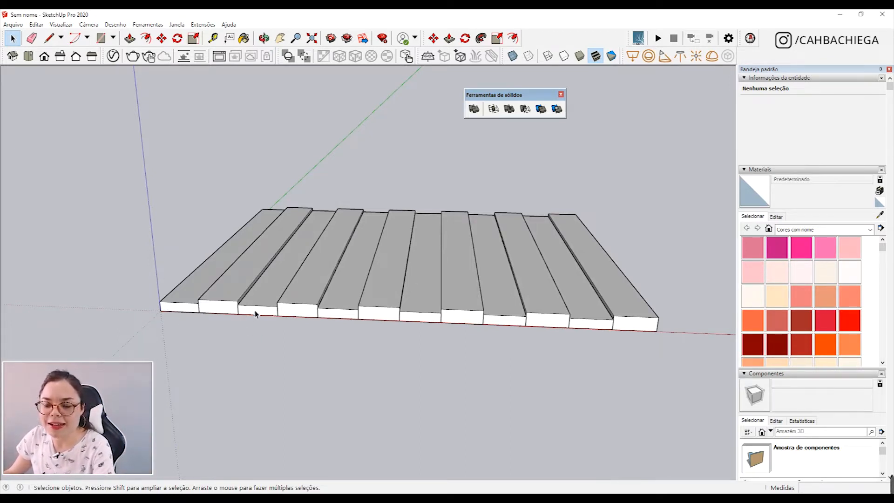
middle_click_drag(279, 302, 339, 320)
left_click_drag(646, 148, 174, 384)
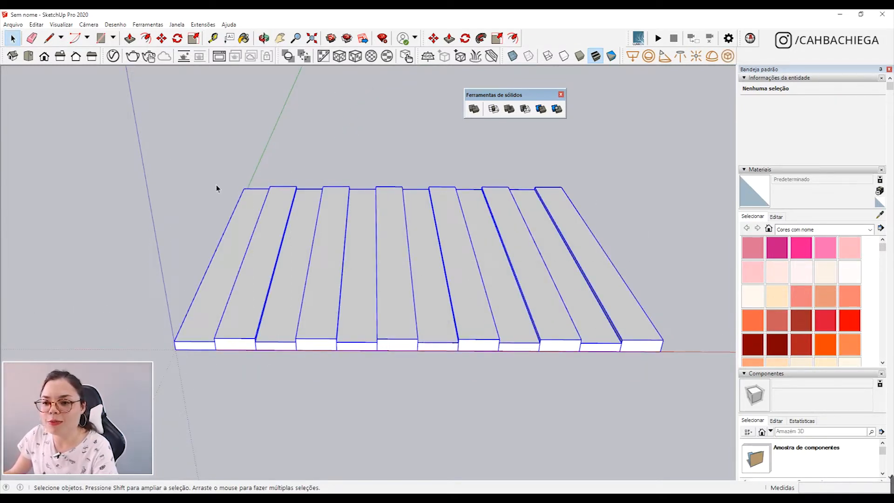
left_click(474, 110)
middle_click_drag(410, 302, 294, 305)
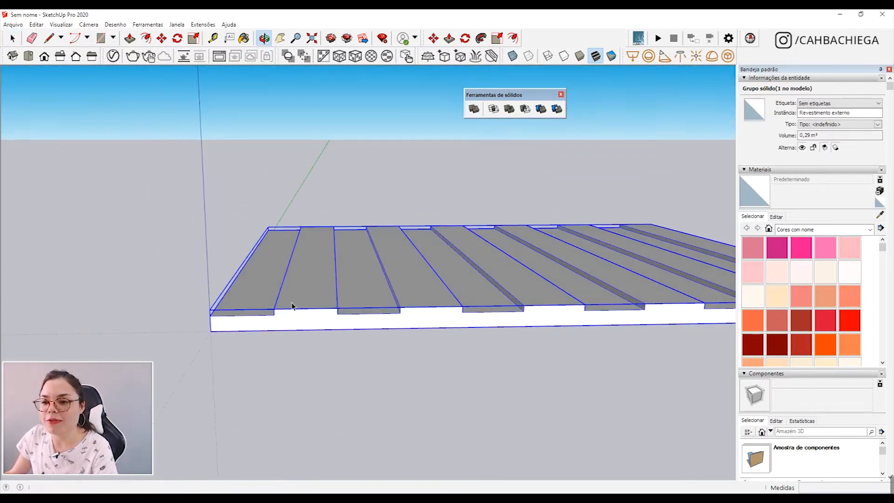
key("ctrl+z")
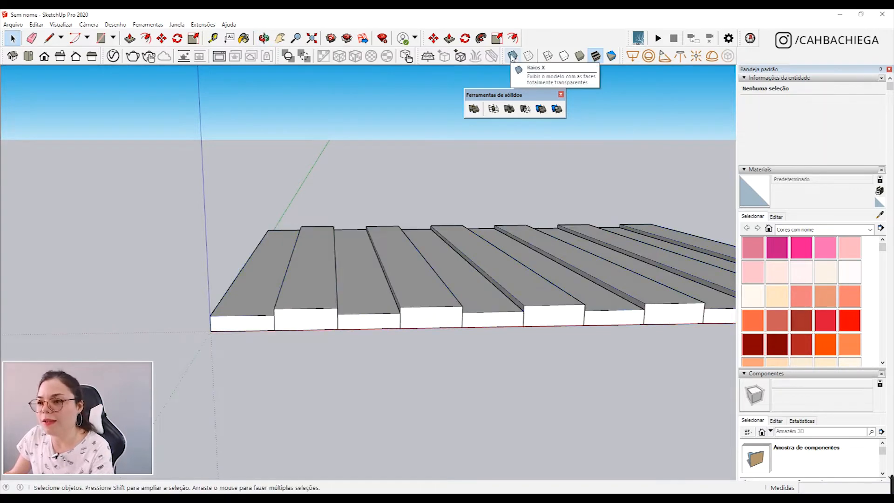
Turn on X-ray display and view the boards' internal faces from below.
left_click(513, 57)
middle_click_drag(505, 182, 285, 193)
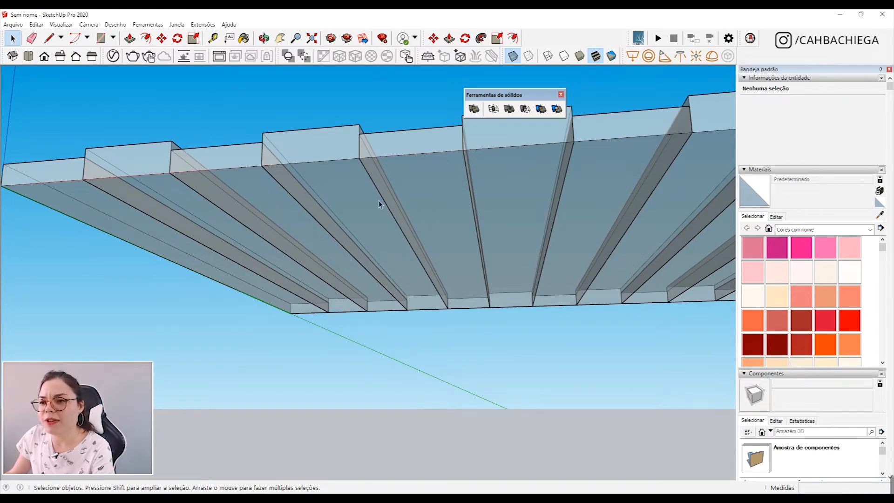
scroll(581, 327, "down", 3)
Select all the boards and combine them into a single solid with Outer Shell, checking its interior.
key("ctrl+a")
scroll(415, 216, "up", 2)
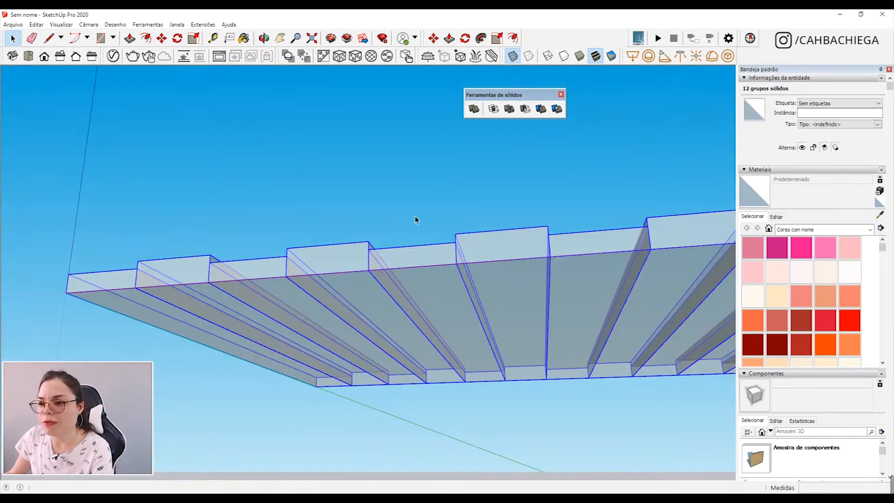
left_click(474, 110)
middle_click_drag(345, 223, 251, 419)
middle_click_drag(284, 335, 303, 428, "shift")
scroll(309, 293, "down", 3)
middle_click_drag(372, 300, 293, 259, "shift")
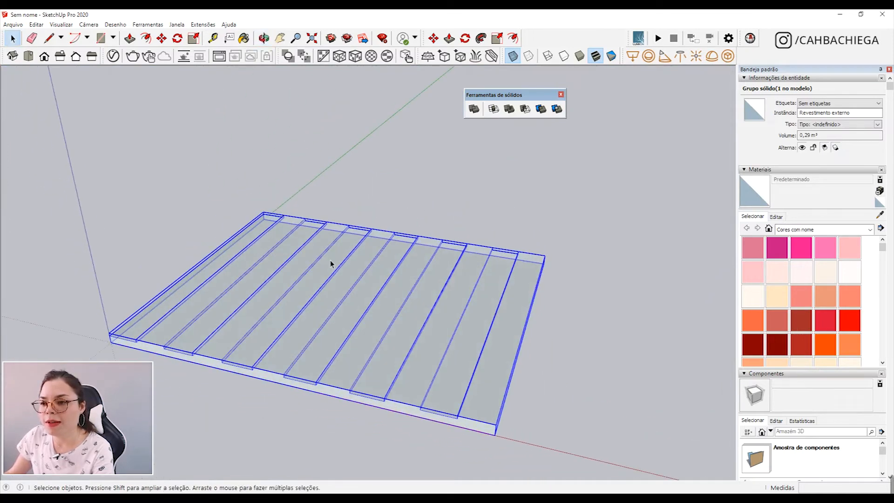
Turn off X-ray display and delete the combined solid.
left_click(513, 56)
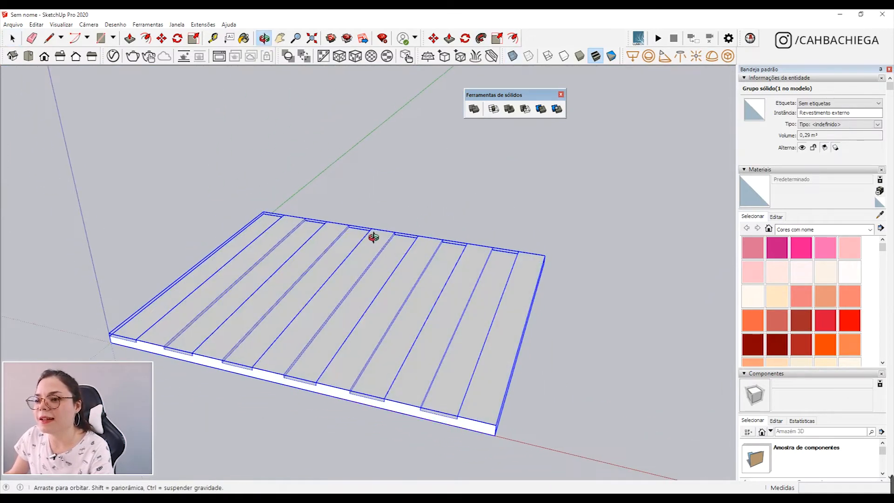
middle_click_drag(371, 236, 554, 339)
left_click(553, 339)
middle_click_drag(489, 235, 458, 186)
left_click(405, 261)
key("Delete")
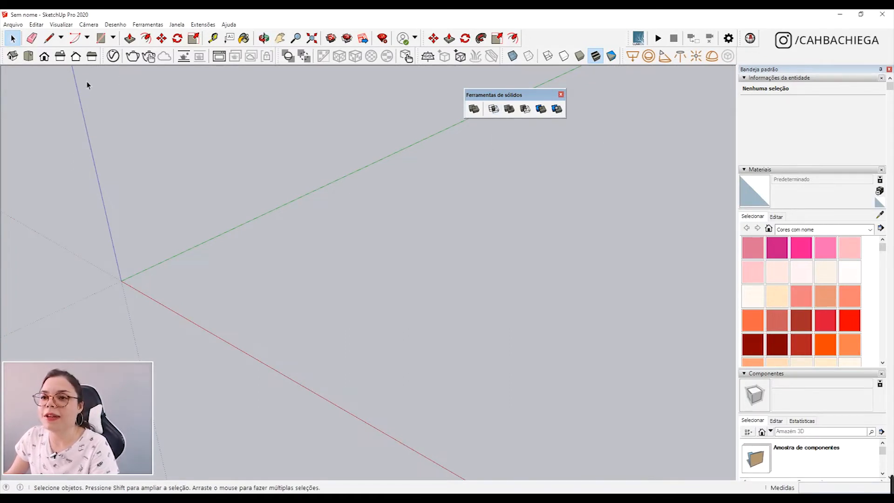
Draw a circle on the ground near the red axis.
left_click(113, 37)
left_click(115, 75)
left_click(272, 319)
left_click(307, 344)
Select the circle's face and edge and place a copy of it vertically above the original.
mouse_move(307, 344)
middle_mouse_down()
mouse_move(320, 340)
mouse_move(294, 339)
middle_mouse_up()
key("space")
left_click(293, 334)
key("space")
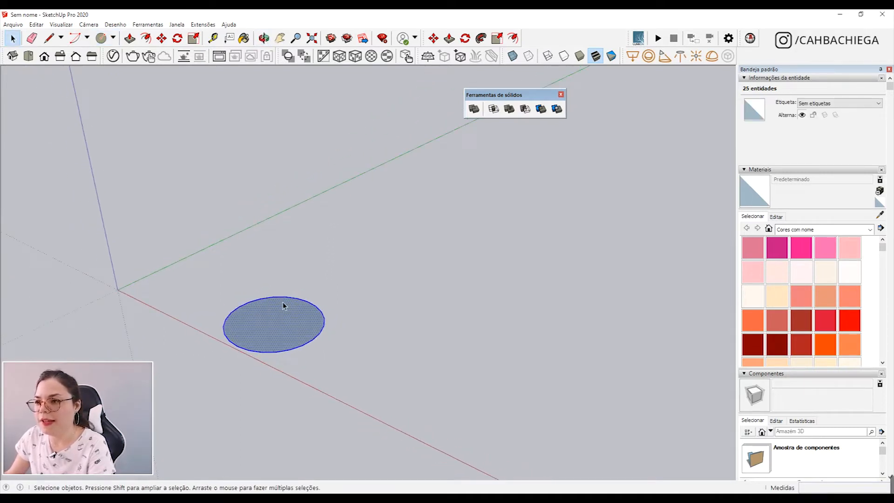
scroll(283, 302, "up", 4)
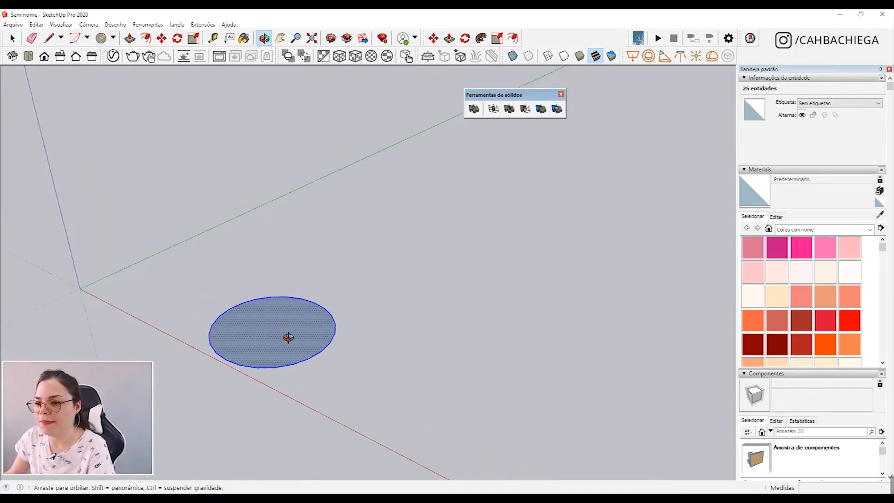
key("m")
key("ctrl")
left_click(319, 344)
left_click(315, 186)
middle_click_drag(329, 196, 275, 200)
Rotate the raised circle 90° about its edge so it stands upright above the ground circle.
left_click(177, 38)
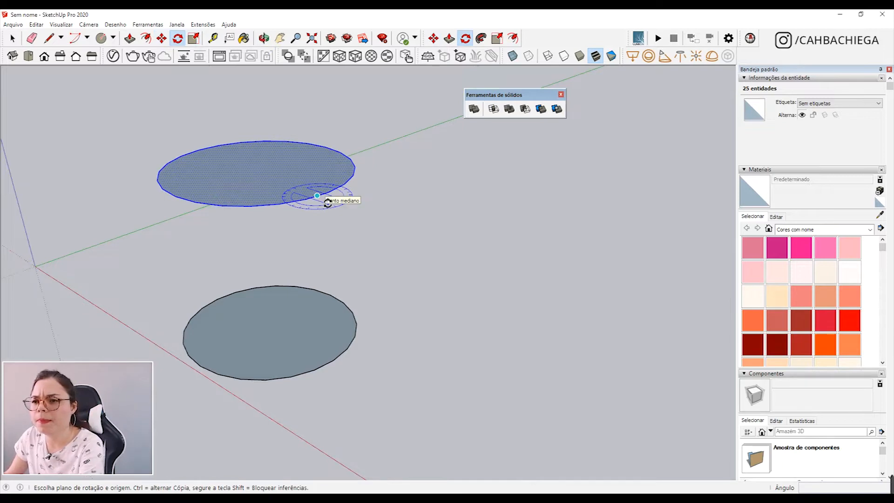
key("Left")
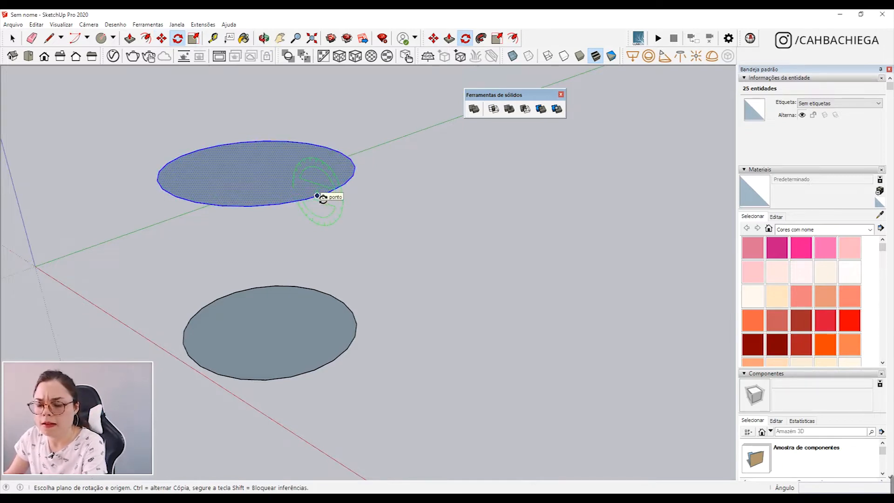
left_click(317, 195)
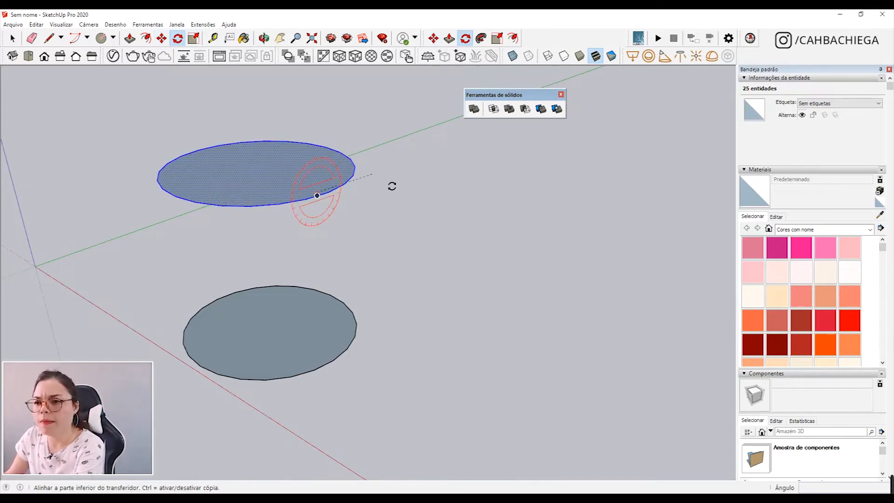
left_click(413, 167)
left_click(326, 135)
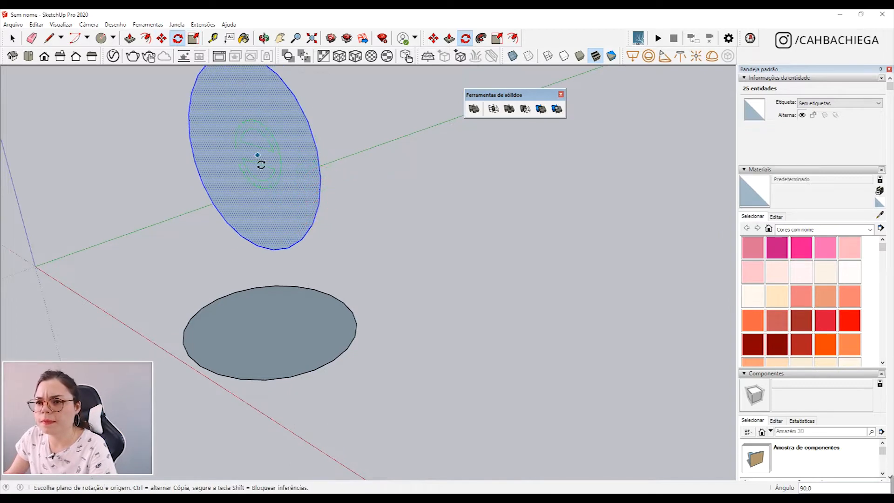
Sweep the upright circle around the ground circle with Follow Me to form a sphere.
middle_click_drag(271, 158, 353, 176)
key("space")
left_click(299, 346)
left_click(465, 38)
left_click(482, 38)
left_click(286, 193)
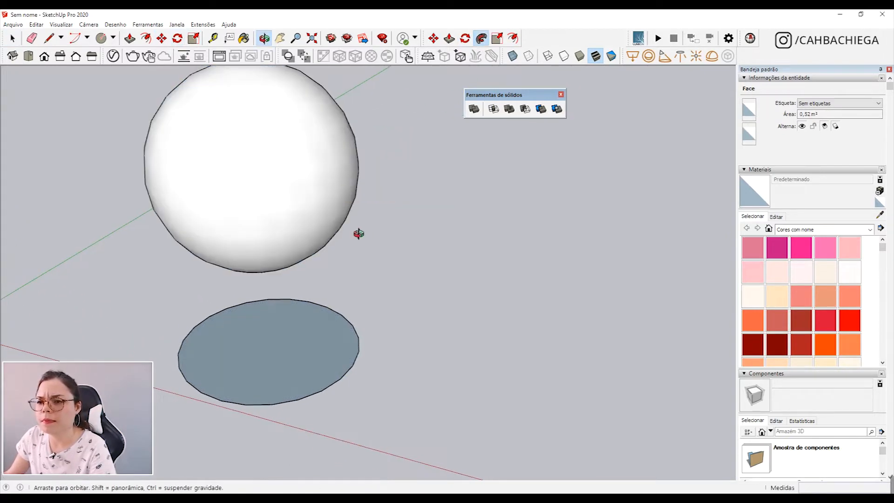
Delete the ground circle beneath the sphere.
middle_click_drag(359, 233, 426, 239)
key("space")
left_click(329, 344)
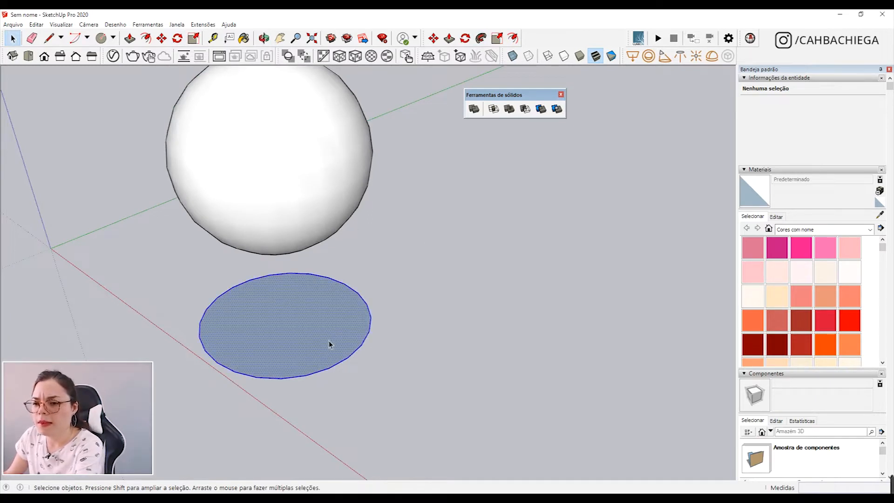
key("Delete")
Select all of the sphere's geometry and make it a group.
middle_click_drag(329, 344, 322, 239)
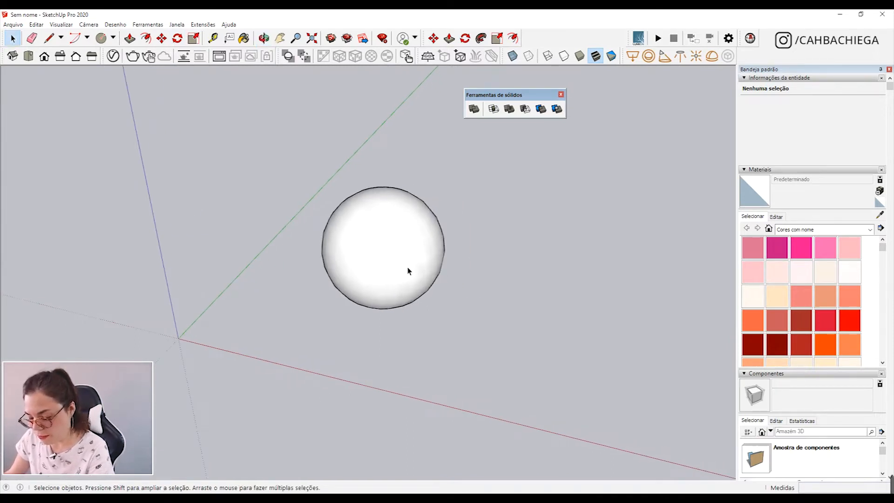
middle_click_drag(421, 270, 368, 251)
middle_click_drag(425, 261, 375, 299)
triple_click(375, 302)
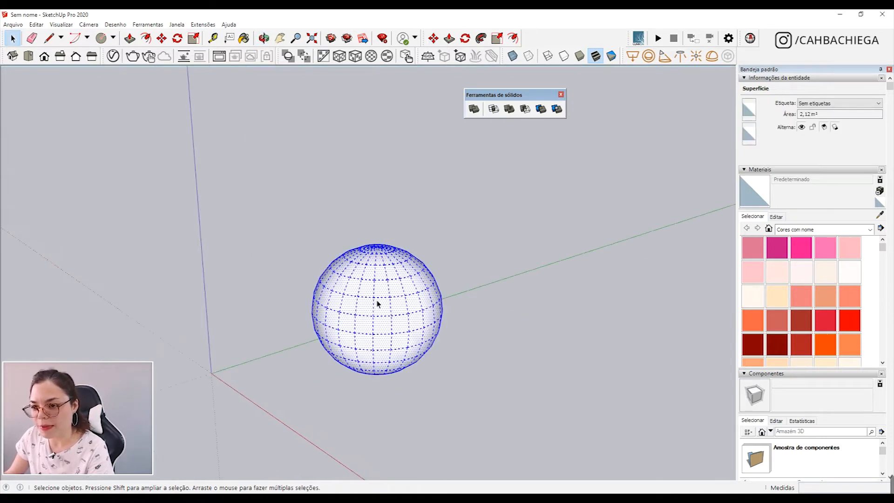
right_click(388, 311)
left_click(471, 391)
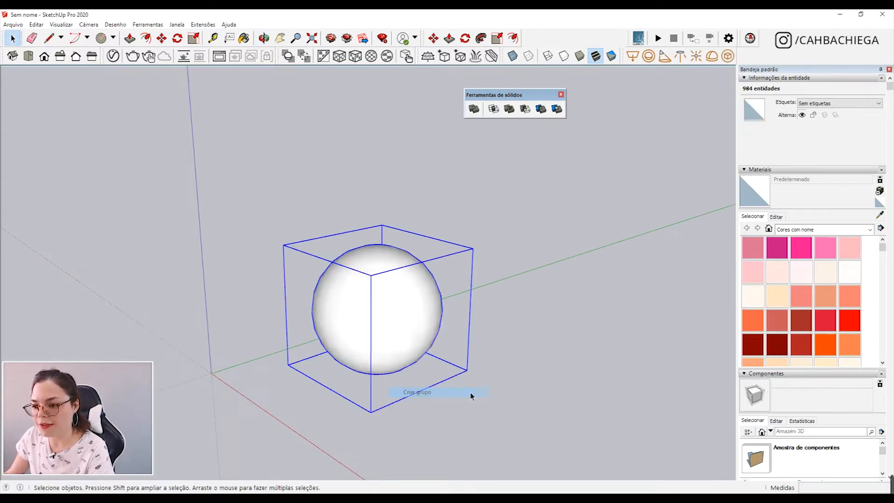
Copy the sphere group along the green axis so the copy partly overlaps the original.
middle_click_drag(470, 393, 399, 336)
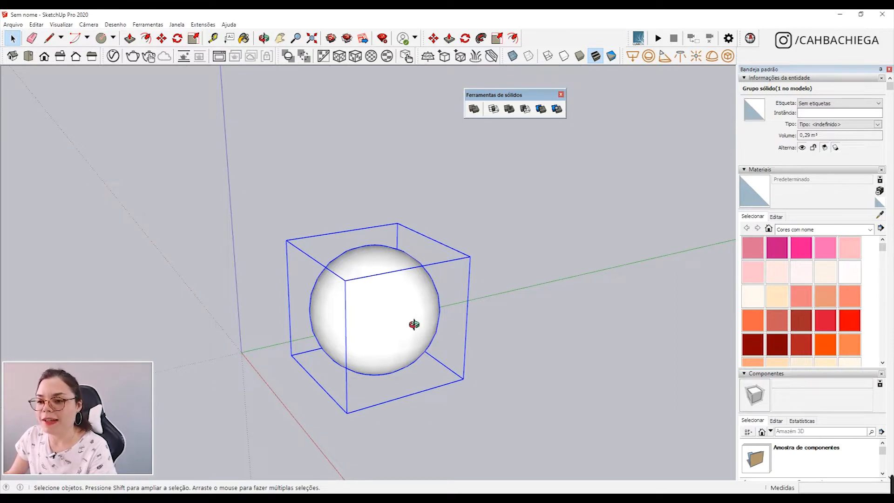
middle_click_drag(412, 326, 379, 330)
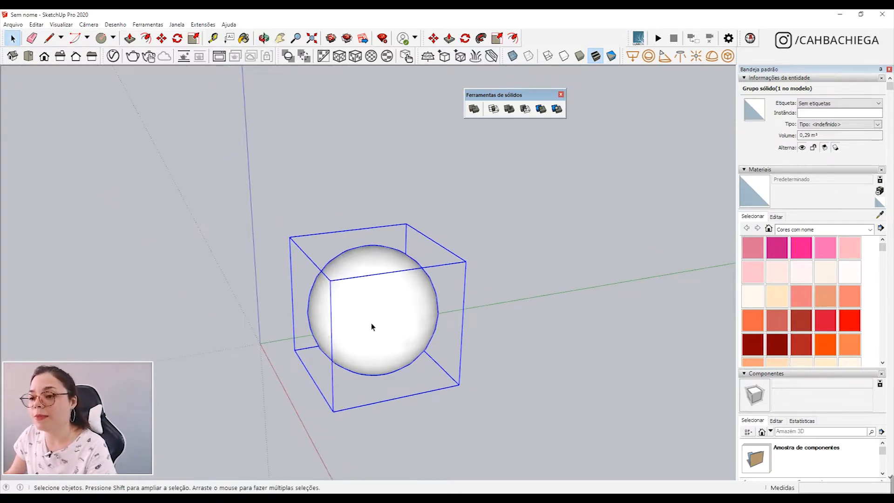
key("m")
key("ctrl")
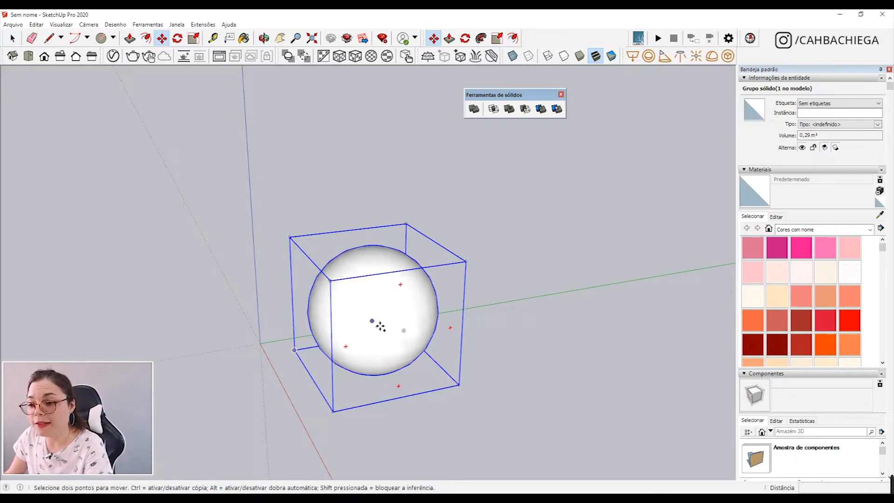
left_click(372, 320)
left_click(461, 315)
Place another copy of the sphere about 1.68 m away, clear of the overlapping pair.
middle_click_drag(460, 315, 435, 304)
scroll(435, 304, "up", 2)
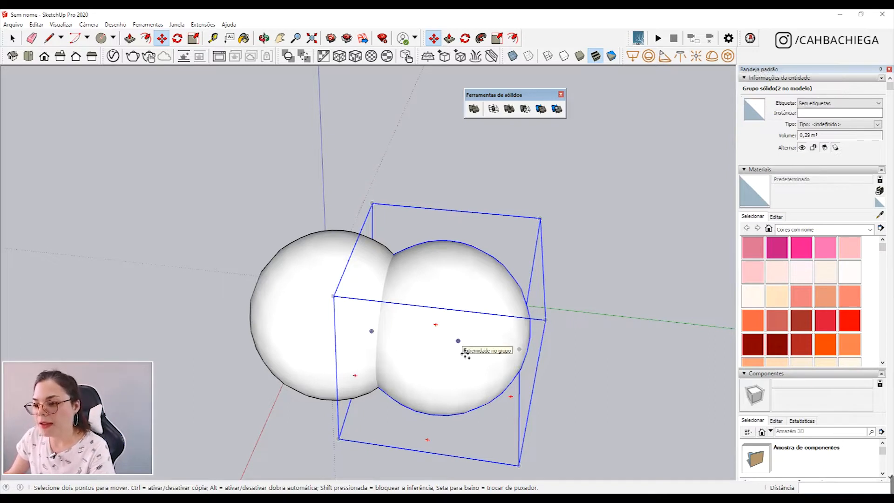
left_click(464, 351)
left_click(638, 209)
right_click(635, 209)
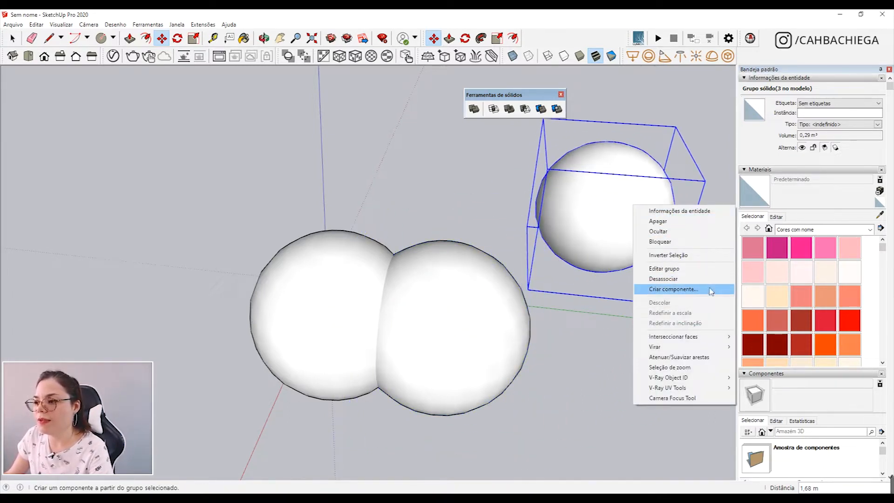
left_click(490, 166)
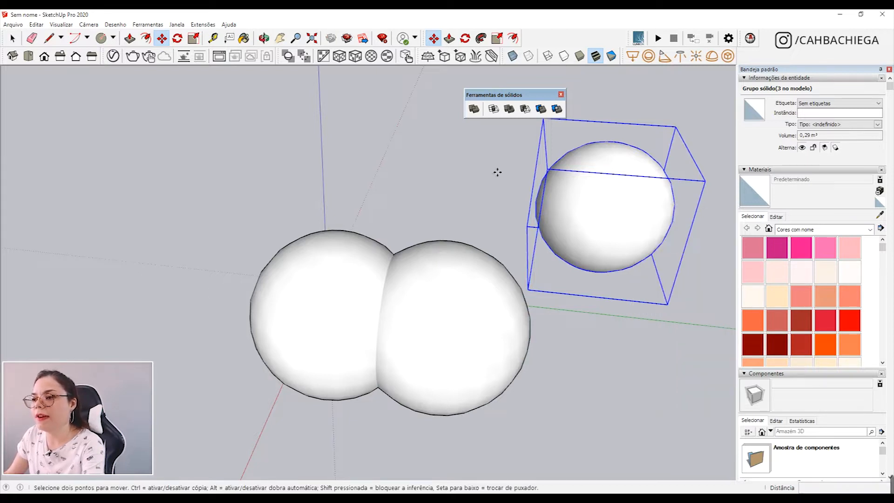
key("space")
left_click(492, 169)
left_click(588, 226)
Apply the Intersect solid tool to the two overlapping spheres, keeping only their shared volume.
middle_click_drag(549, 247, 580, 221)
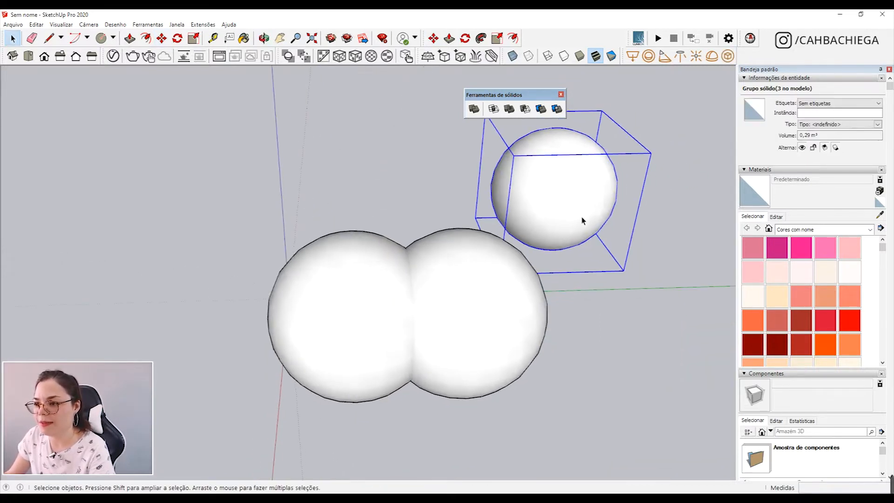
scroll(580, 221, "down", 3)
scroll(581, 234, "up", 2)
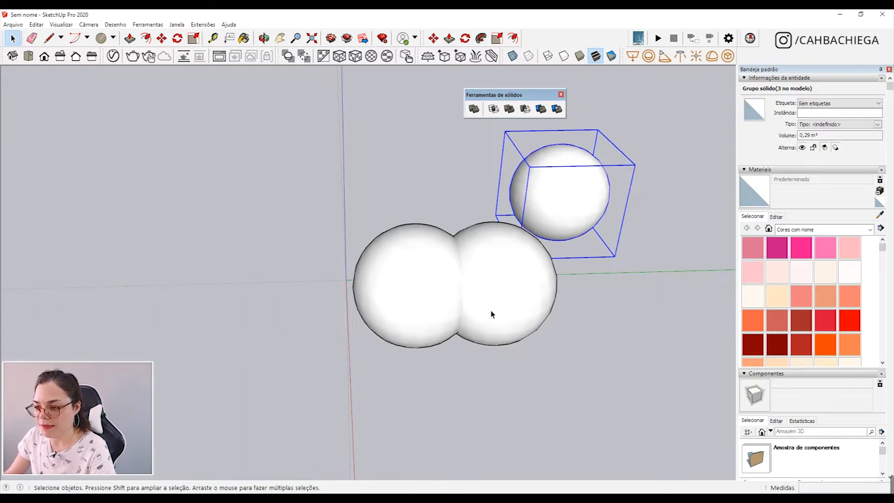
scroll(490, 311, "up", 2)
middle_click_drag(317, 307, 336, 298)
left_click(493, 108)
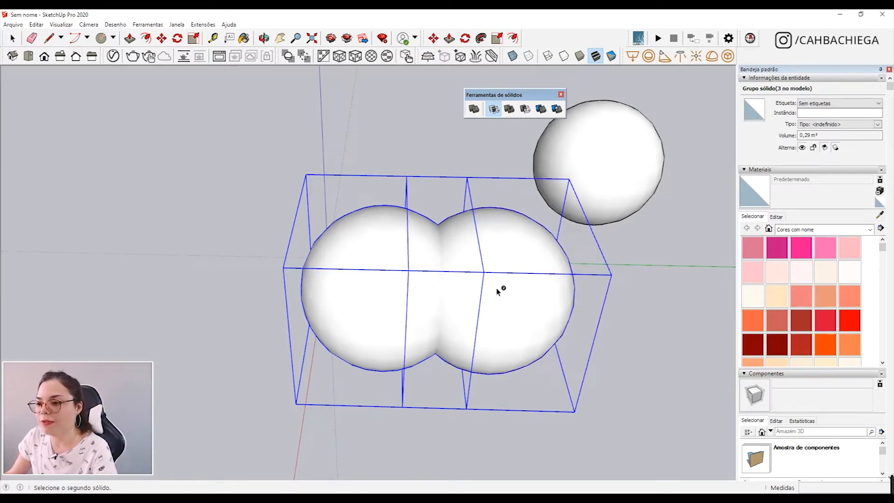
left_click(497, 289)
Examine the lens-shaped intersection solid from several sides and delete it.
middle_click_drag(496, 289, 503, 259)
middle_click_drag(475, 193, 541, 214)
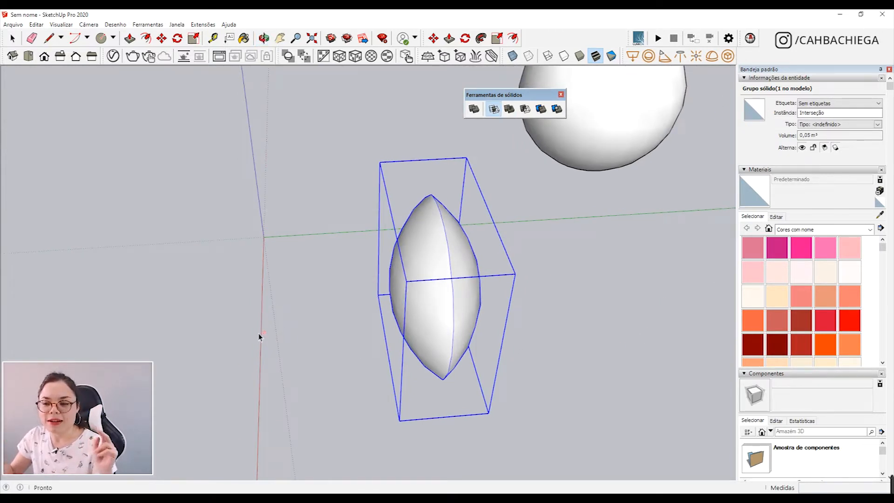
middle_click_drag(450, 268, 488, 174)
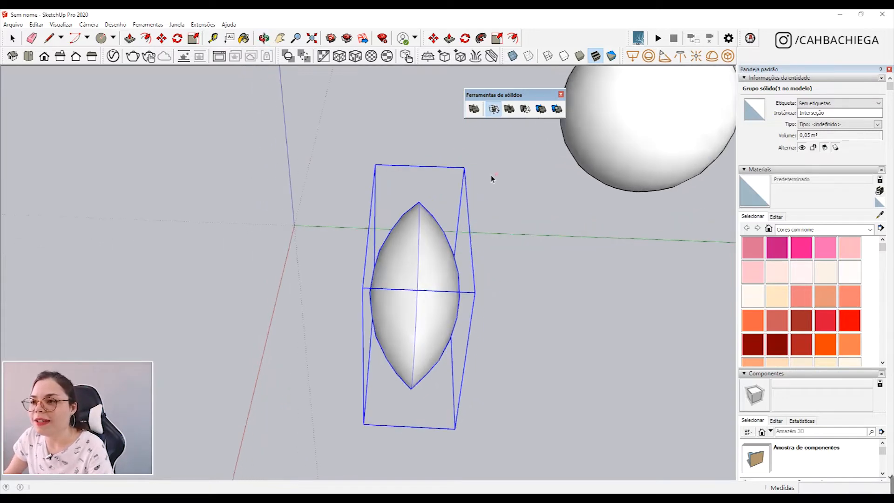
middle_click_drag(441, 265, 424, 335)
middle_click_drag(320, 254, 521, 381)
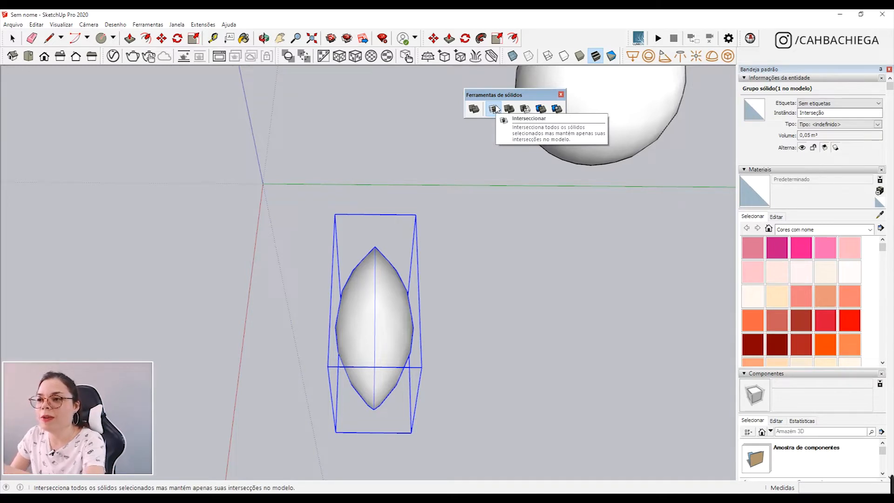
middle_click_drag(403, 329, 161, 238)
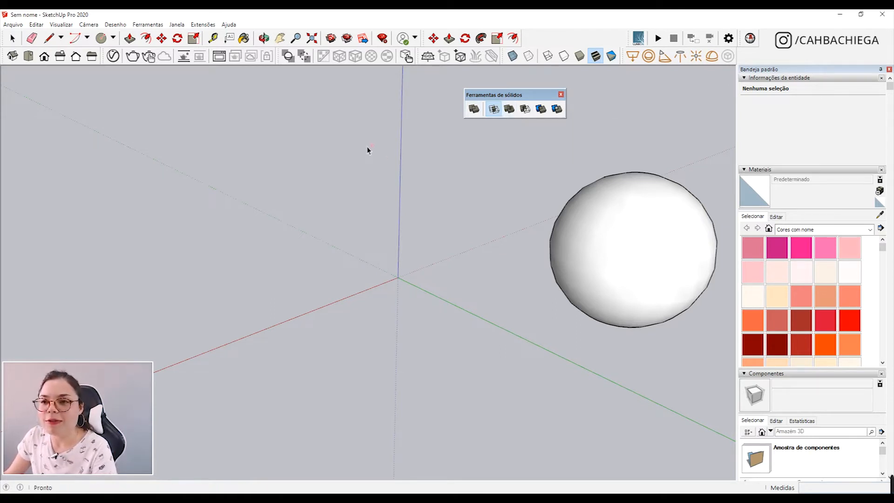
Draw a rectangle of about 1 m by 0.6 m from the origin and extrude it upward into a box.
left_click(115, 39)
left_click(122, 52)
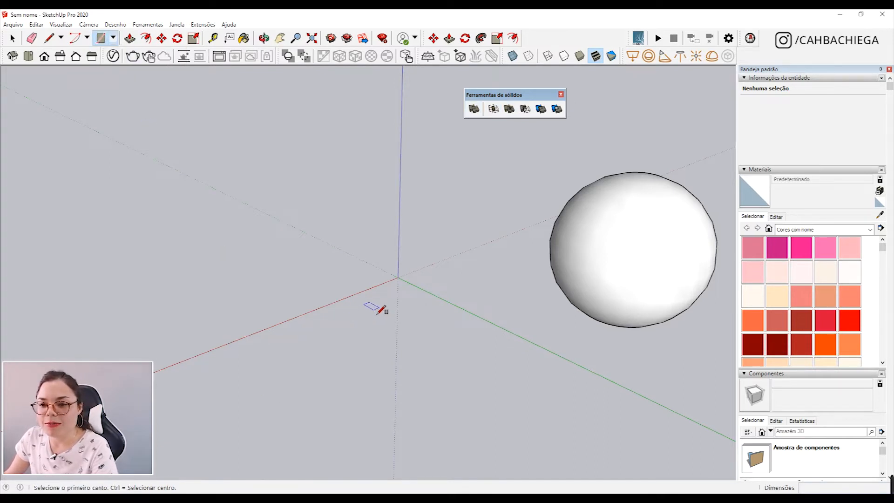
left_click(399, 284)
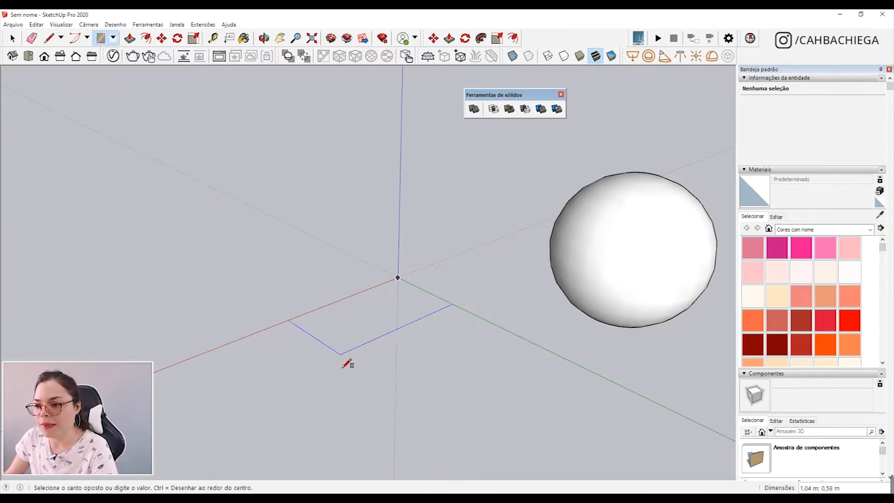
left_click(347, 348)
middle_click_drag(345, 352, 392, 366)
key("p")
left_click(395, 364)
left_click(392, 329)
Select all of the box's geometry and make it a group.
key("space")
triple_click(359, 363)
right_click(359, 359)
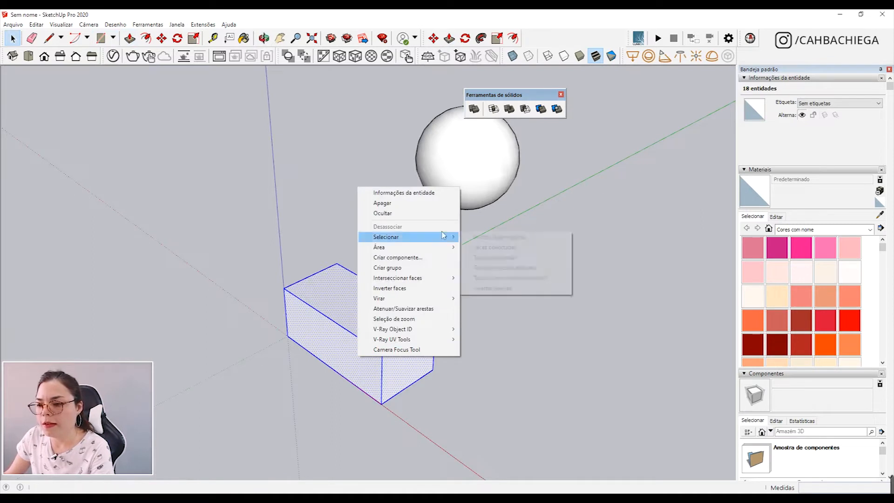
left_click(421, 267)
Copy the box group along the red axis, leaving a gap shorter than a box between the two.
middle_click_drag(421, 267, 403, 315)
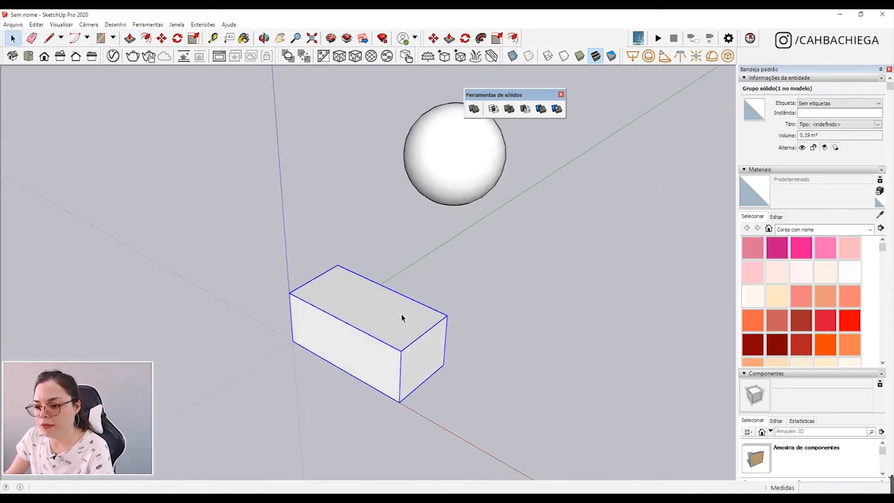
key("m")
left_click(293, 298)
key("ctrl")
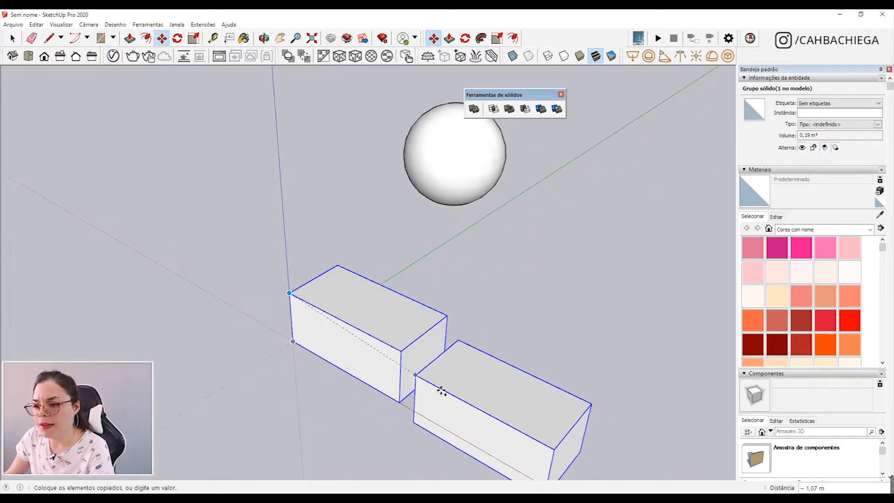
left_click(523, 419)
Copy the far box about 0.84 m back along the red axis so it overlaps both boxes.
middle_click_drag(523, 419, 461, 365)
key("space")
key("m")
left_click(502, 378)
key("ctrl")
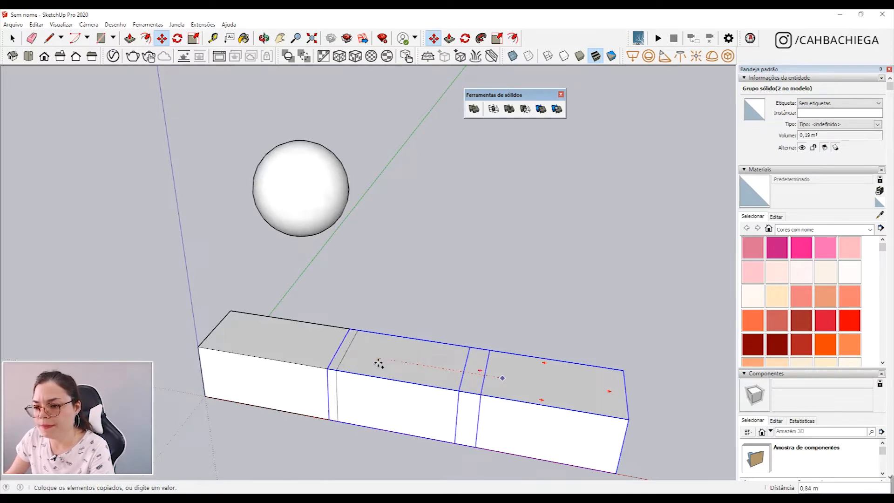
left_click(379, 363)
key("space")
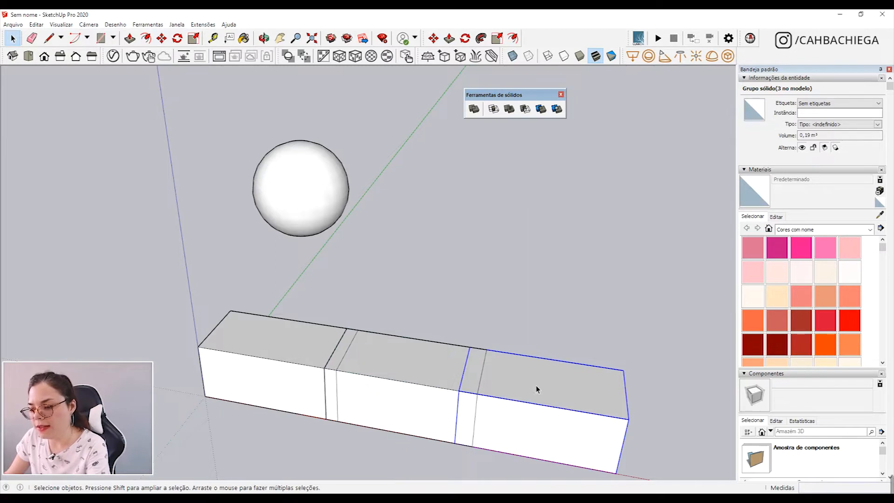
Delete the box at the far end of the row from the origin.
right_click(537, 389)
left_click(550, 206)
Open the remaining copied box for editing and offset its end face inward by about 0.11 m.
middle_click_drag(549, 340, 272, 335)
double_click(273, 385)
left_click(281, 387)
scroll(282, 387, "up", 2)
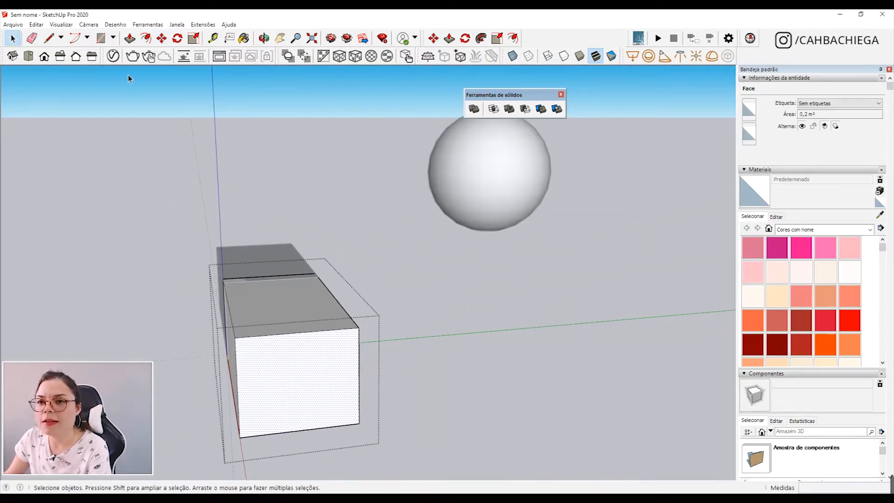
left_click(147, 39)
left_click(302, 388)
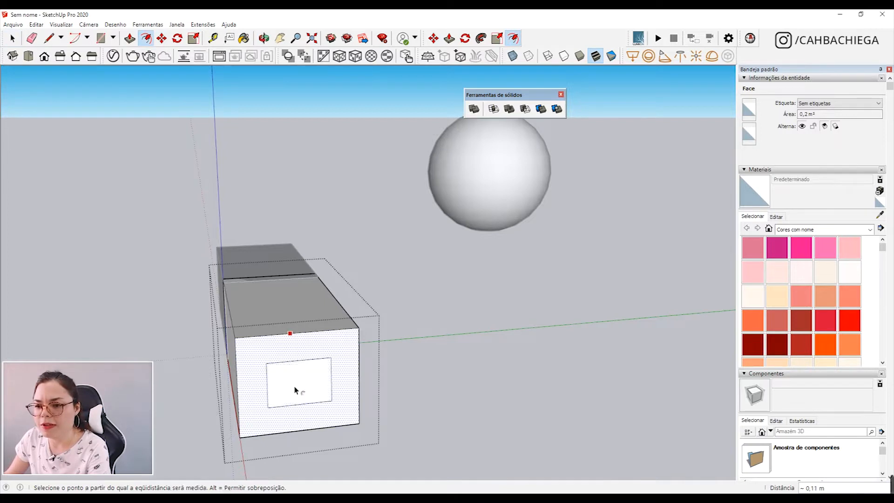
left_click(295, 390)
Push the inner rectangle of the end face through the length of the box to hollow it out.
key("space")
left_click(303, 391)
key("p")
left_click(303, 390)
left_click(300, 381)
middle_click(275, 281)
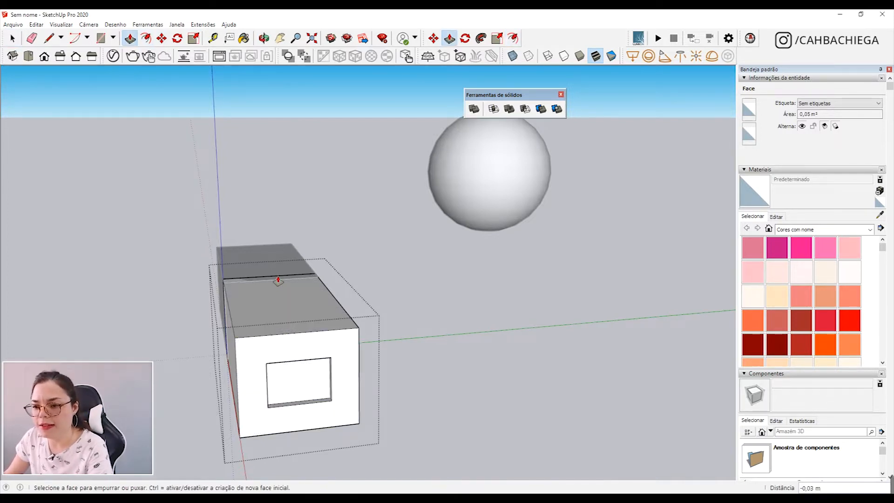
middle_click_drag(330, 401, 425, 427)
left_click(425, 427)
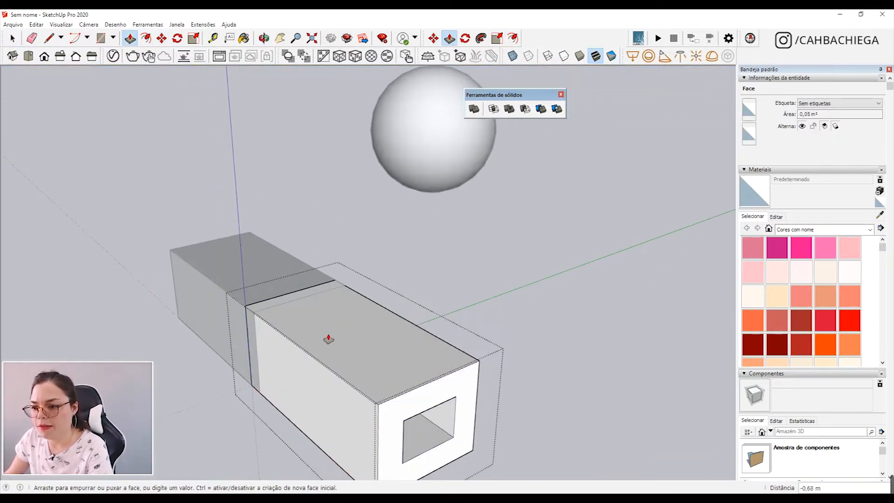
left_click(295, 300)
middle_click_drag(294, 299, 493, 322)
Leave the hollowed box's group and hide the box at the origin.
key("space")
left_click(496, 351)
left_click(483, 231)
left_click(556, 333)
middle_click_drag(552, 359, 668, 412)
left_click(243, 303)
right_click(266, 276)
left_click(290, 300)
Turn on the display of hidden geometry.
left_click(61, 24)
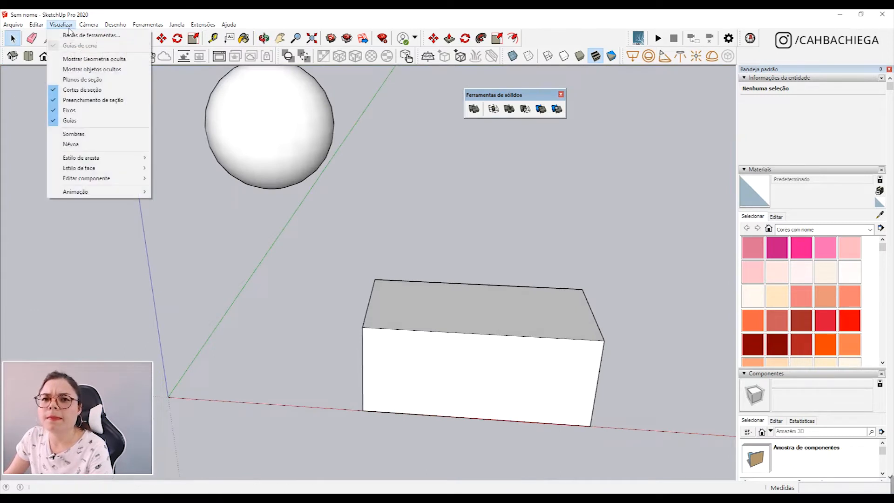
left_click(87, 59)
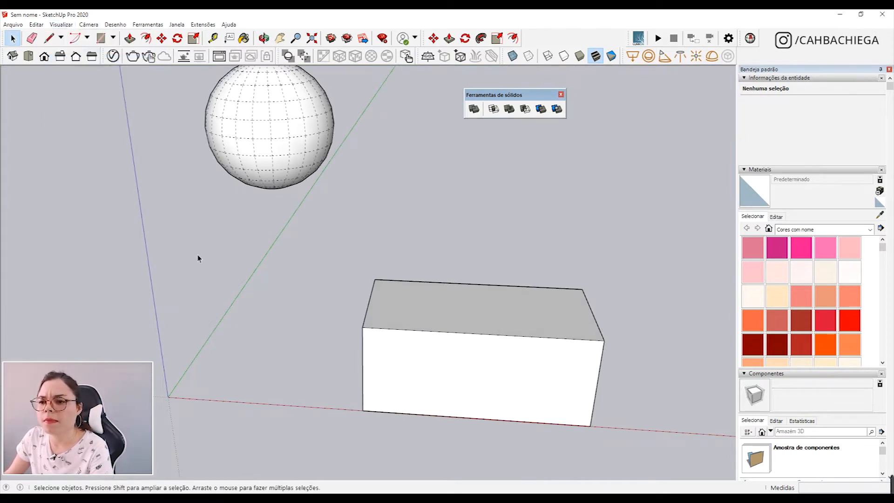
Turn on the display of hidden objects and unhide the two boxes at either end of the hollowed box.
left_click(61, 24)
left_click(89, 69)
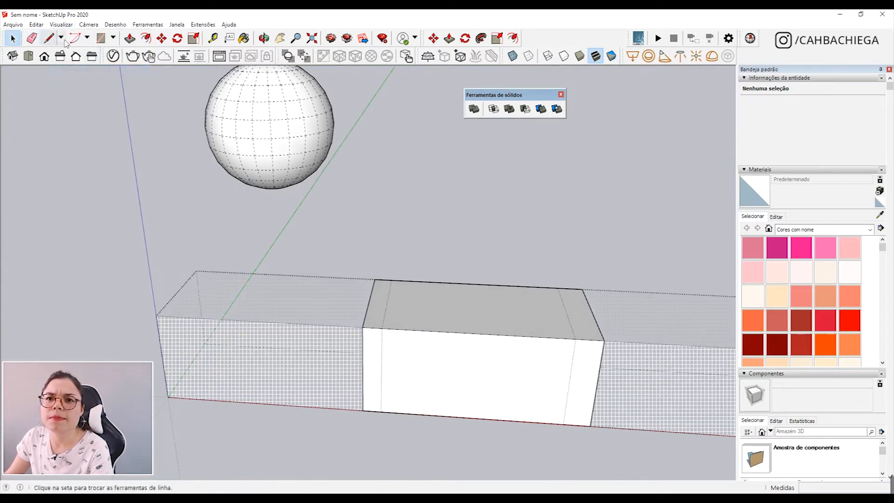
right_click(245, 331)
left_click(318, 148)
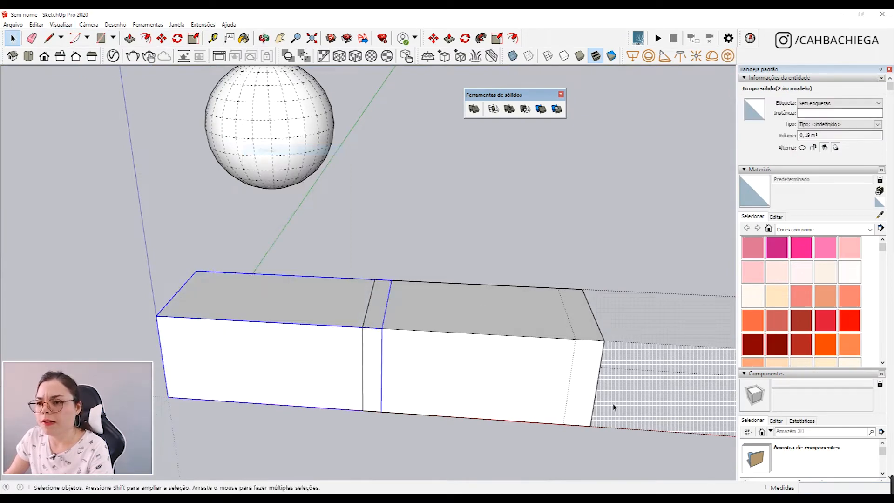
right_click(652, 419)
left_click(680, 242)
Turn off the display of hidden geometry and hidden objects.
left_click(65, 25)
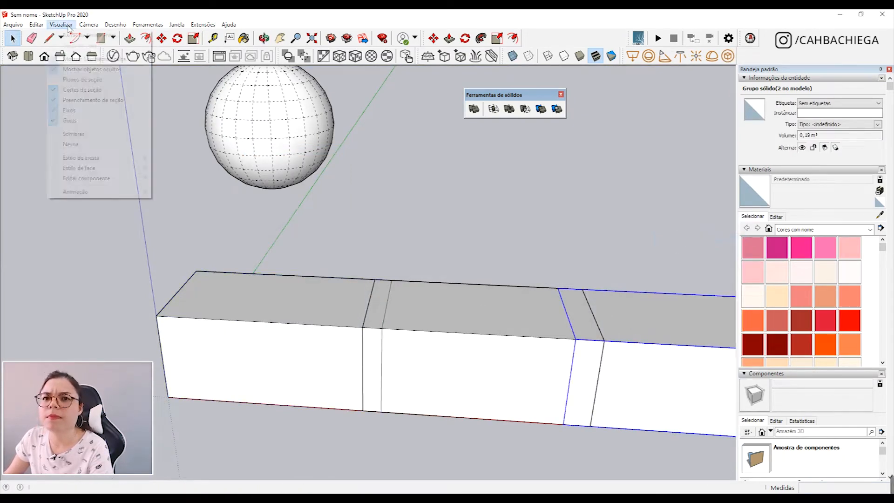
left_click(69, 60)
left_click(65, 25)
left_click(69, 71)
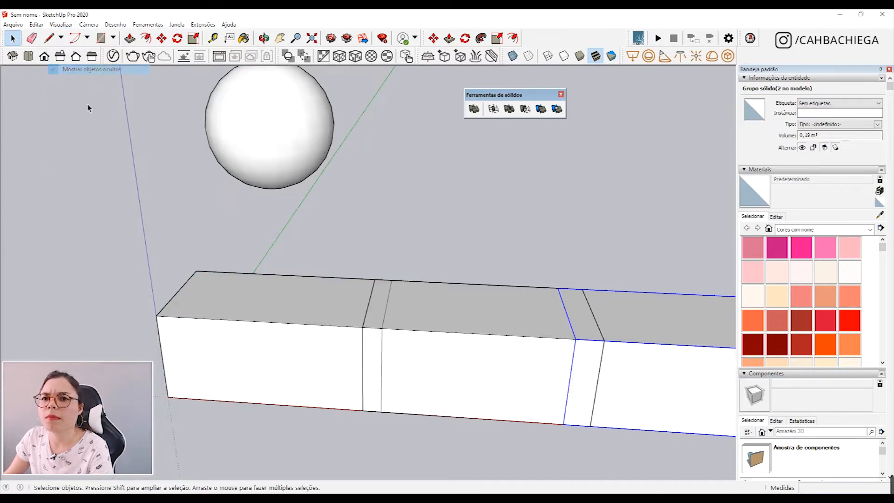
Select the row of three overlapping boxes and place a copy of it farther along the red axis.
middle_click_drag(526, 292, 437, 277)
middle_click_drag(285, 260, 397, 193)
scroll(397, 194, "down", 3)
middle_click_drag(661, 224, 526, 288, "shift")
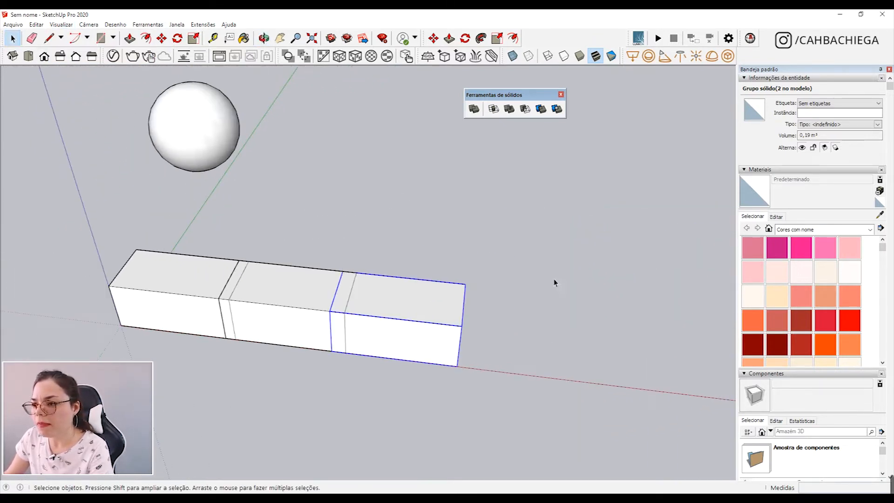
left_click_drag(93, 372, 93, 373)
key("m")
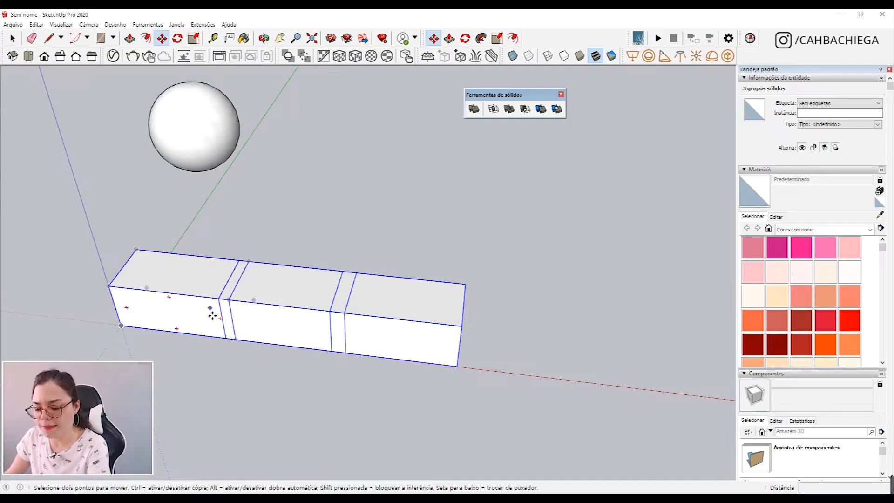
key("ctrl")
left_click(198, 307)
left_click(659, 367)
key("space")
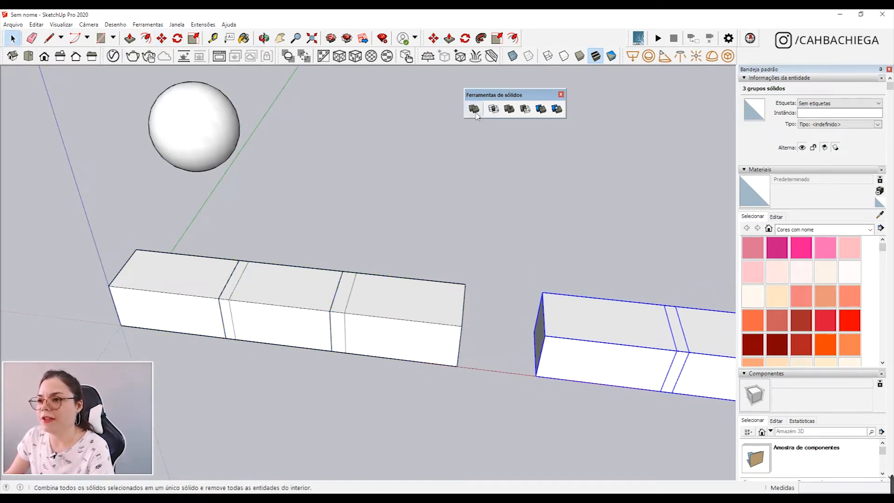
Unite the three original boxes near the origin into one solid with the Union tool.
middle_click_drag(425, 245, 456, 254)
left_click(208, 306)
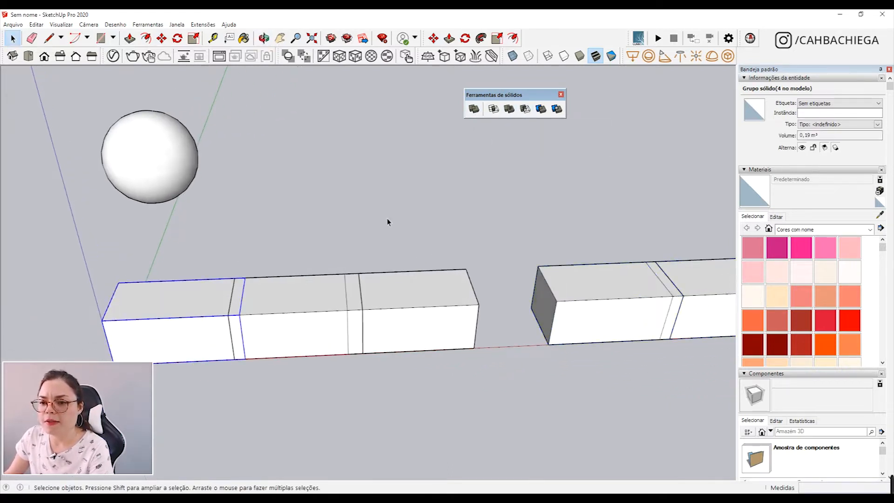
left_click(508, 108)
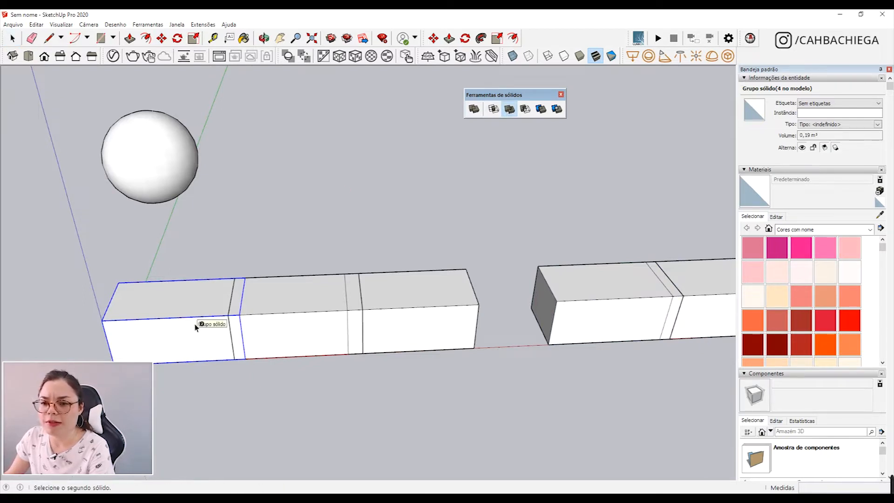
left_click(281, 312)
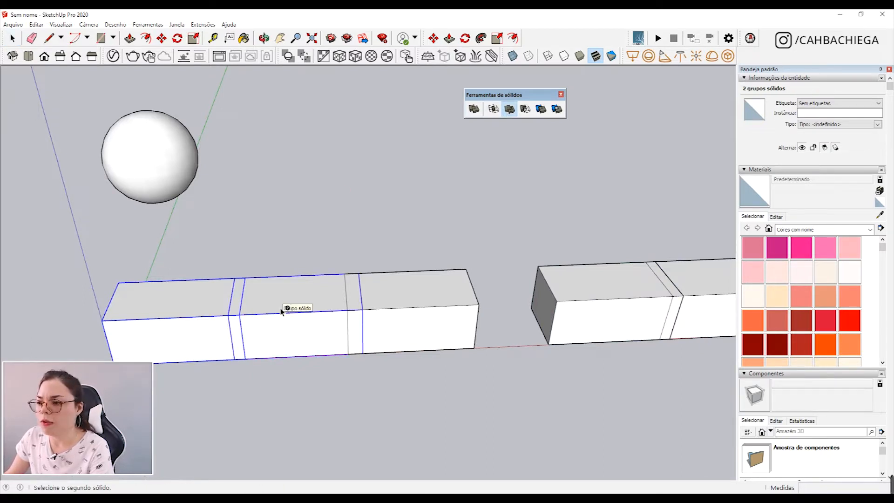
left_click(321, 305)
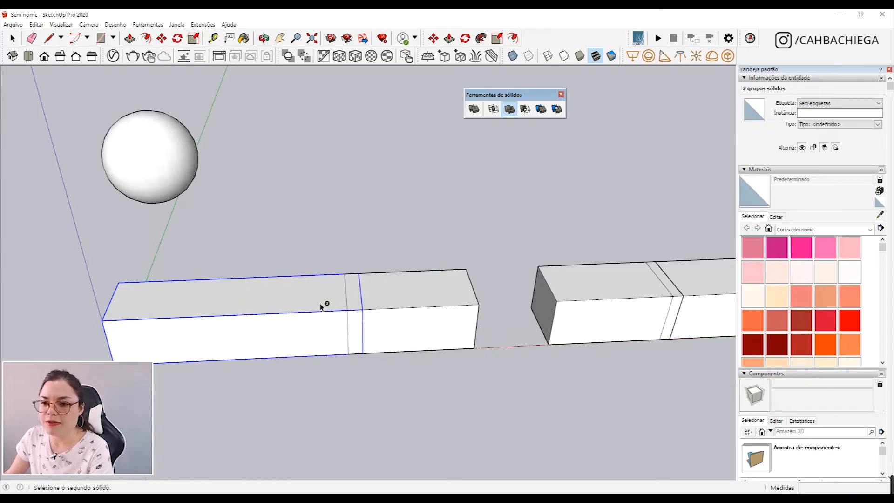
left_click(404, 301)
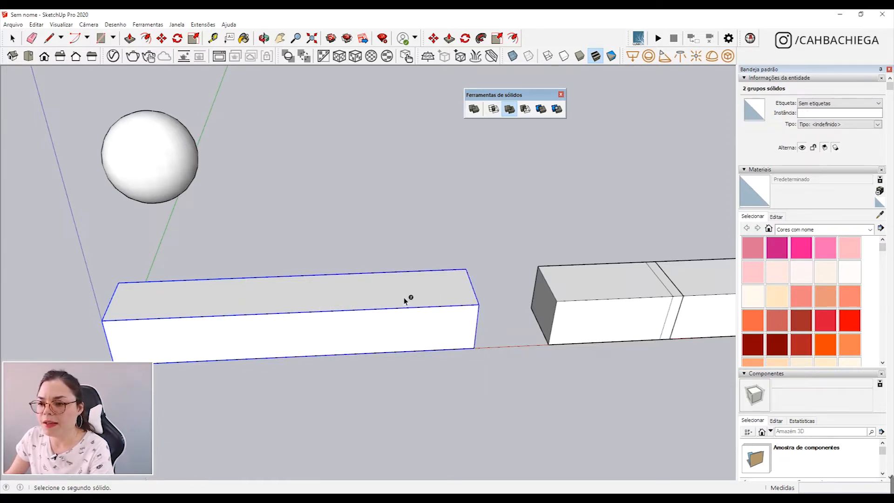
Examine the cavity inside the united bar with X-ray display on, and undo both unions.
middle_click_drag(409, 298, 421, 261)
left_click(518, 61)
middle_click_drag(298, 303, 443, 191)
left_click_drag(624, 216, 401, 339)
key("space")
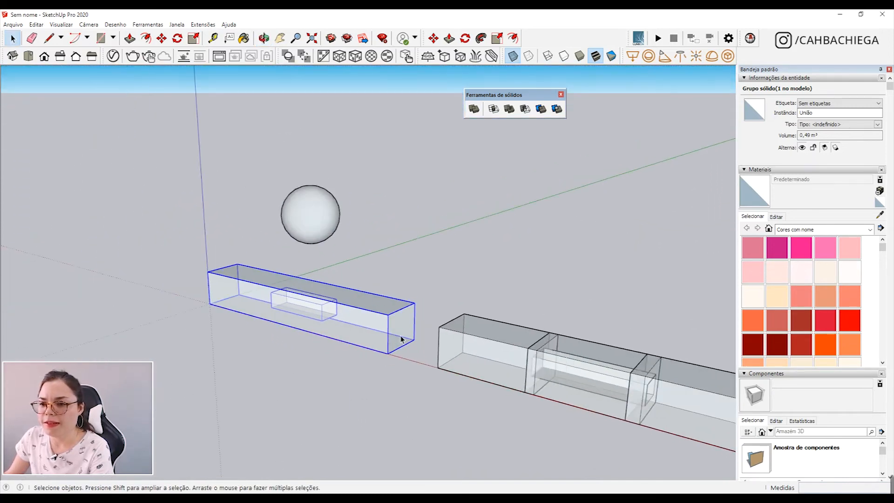
middle_click_drag(298, 321, 508, 281)
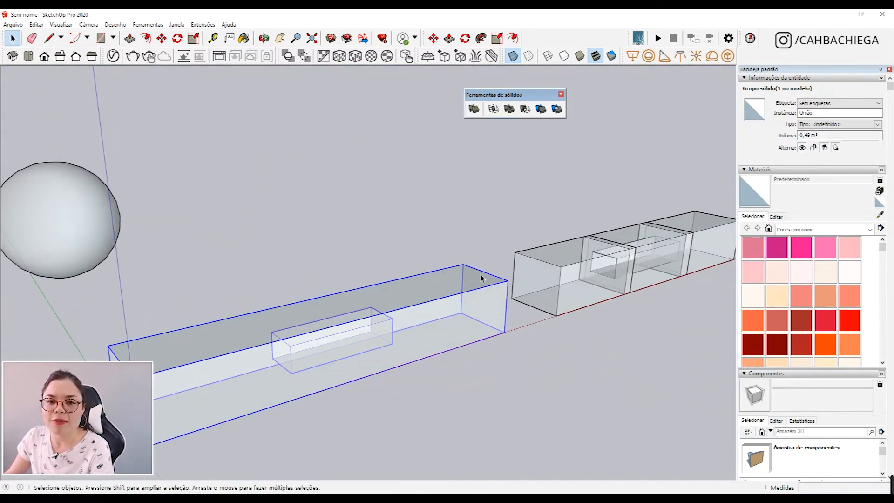
middle_click_drag(302, 365, 334, 345)
key("ctrl+z")
key("ctrl+z")
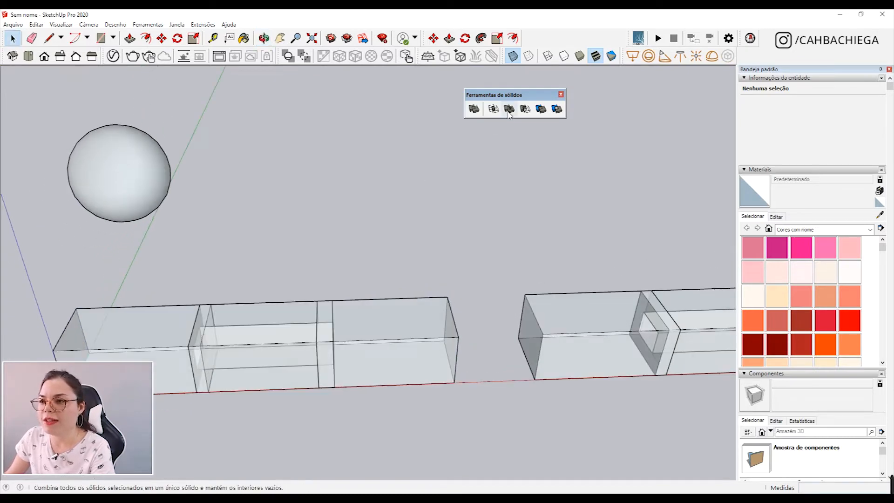
Scale the original row's end box farthest from the origin uniformly to about 0.80.
left_click(399, 359)
middle_click_drag(399, 359, 203, 295)
key("s")
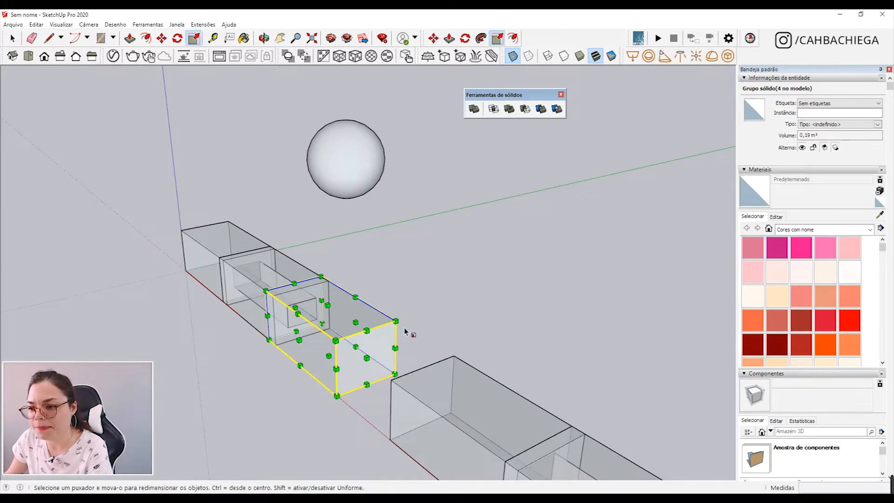
left_click_drag(396, 321, 368, 323)
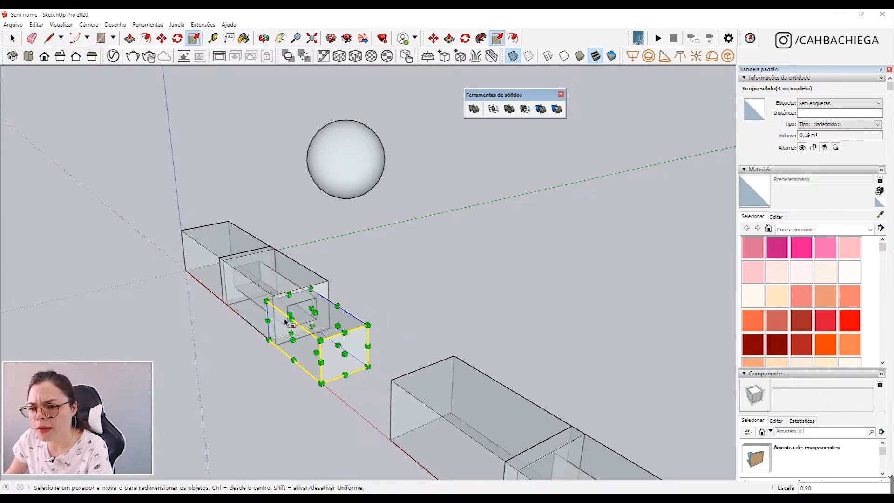
Move the scaled end box about 0.04 m against the hollowed box and turn off X-ray display.
middle_click_drag(368, 324, 413, 394)
scroll(369, 343, "up", 5)
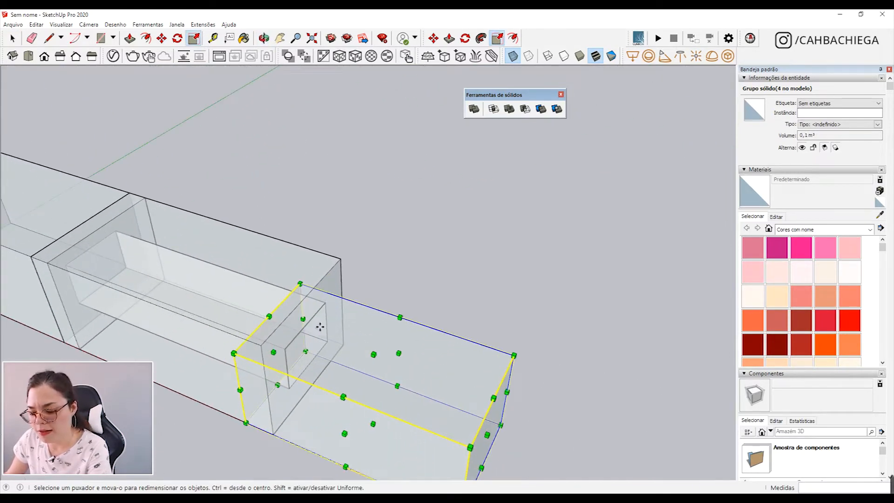
key("m")
middle_click_drag(329, 304, 312, 368)
left_click(514, 61)
middle_click_drag(514, 61, 315, 285)
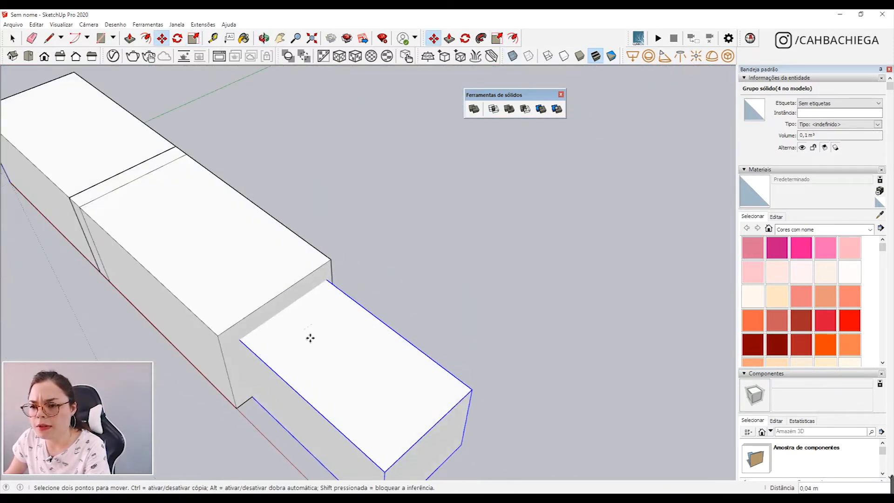
Scale the box nearest the origin uniformly to about 0.89 and shrink it slightly once more.
middle_click_drag(305, 339, 447, 301)
key("space")
key("s")
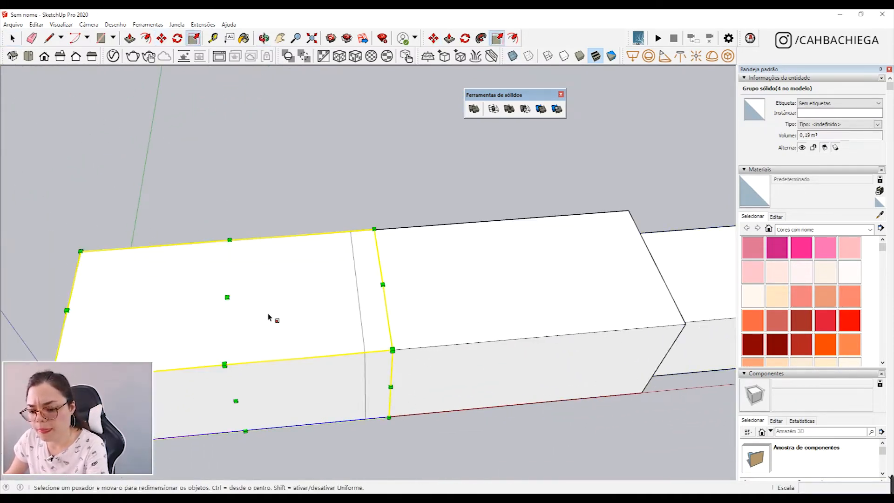
left_click_drag(392, 350, 355, 347)
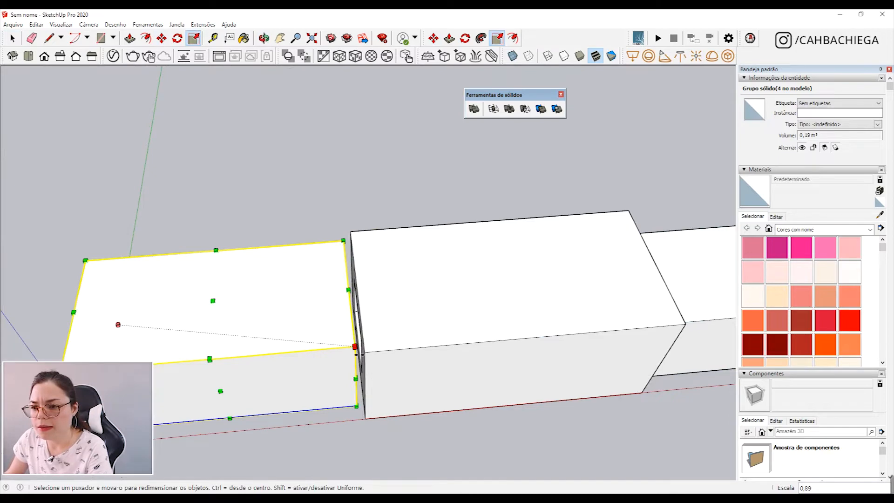
middle_click_drag(355, 348, 517, 319)
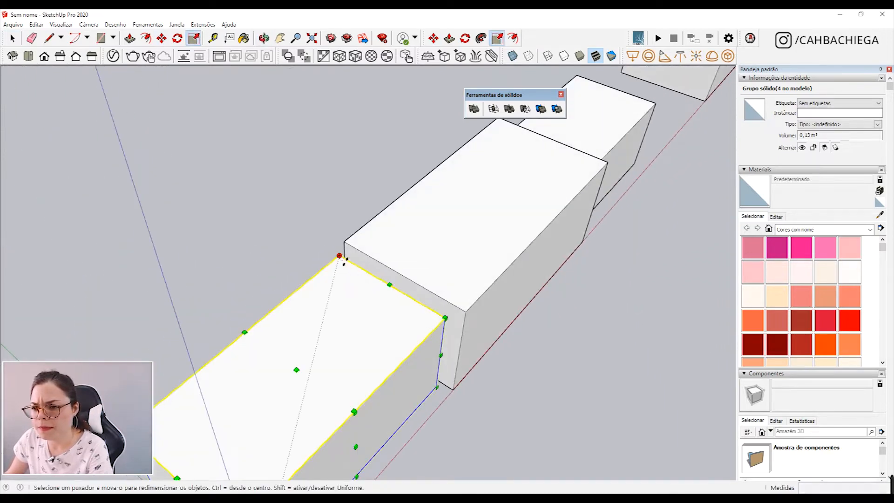
left_click_drag(339, 256, 337, 264)
Move the shrunken box about 0.08 m and, with X-ray display on, about 0.09 m more so it overlaps the hollowed box.
key("m")
left_click(358, 306)
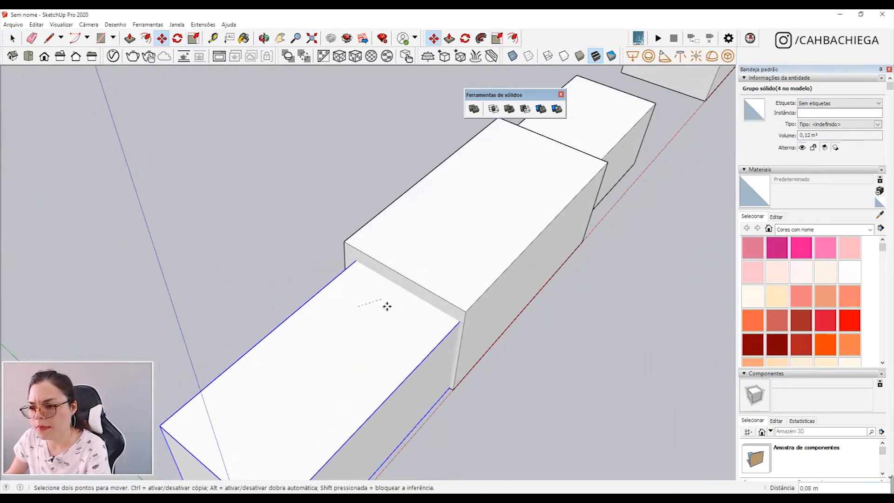
middle_click_drag(424, 323, 399, 249)
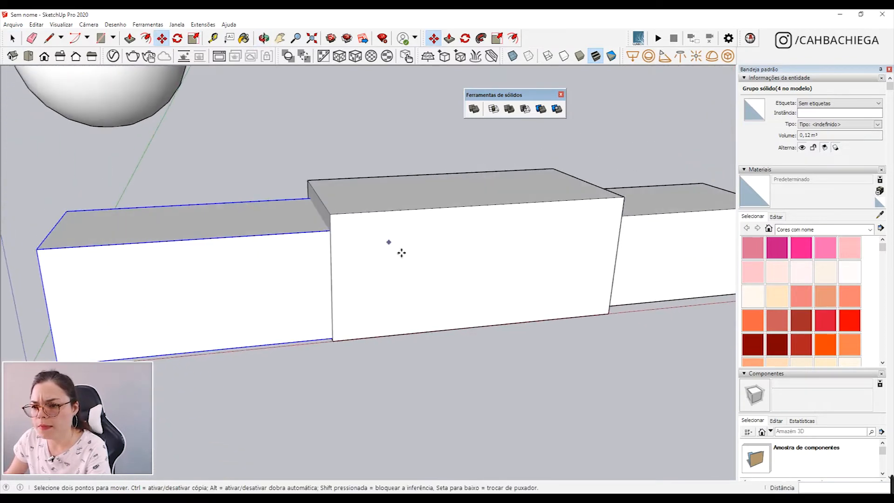
left_click(513, 59)
middle_click_drag(453, 245, 430, 382)
left_click(190, 271)
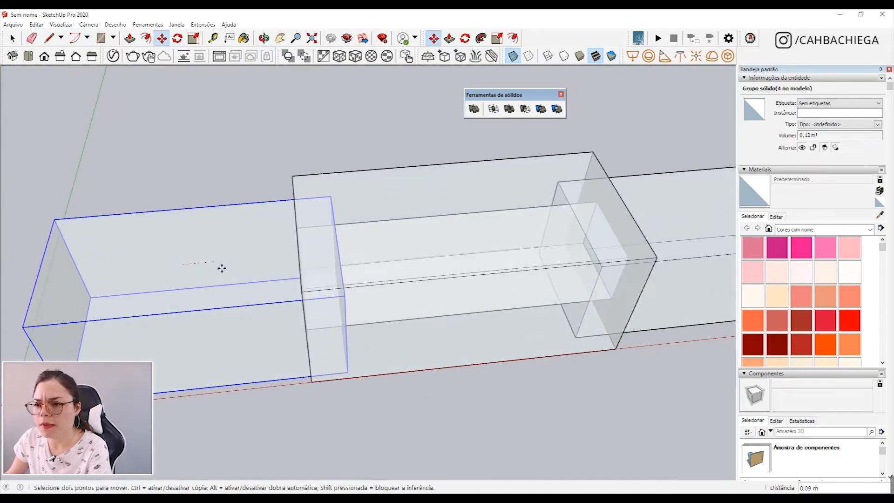
middle_click_drag(420, 286, 417, 264)
key("space")
Unite the three resized boxes near the origin into one solid with the Union tool.
scroll(445, 265, "down", 3)
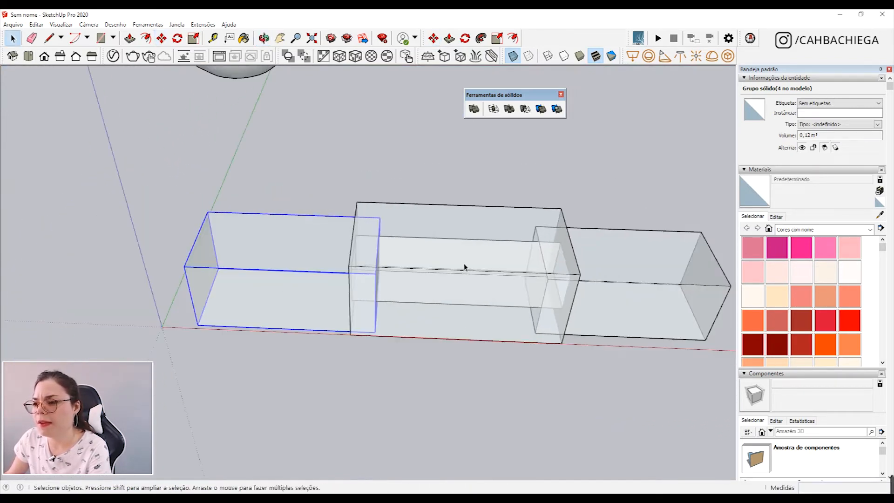
left_click(510, 110)
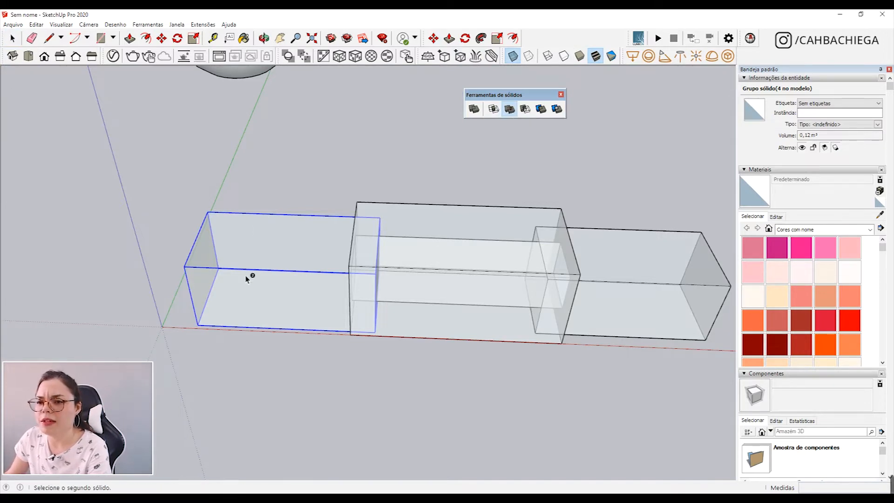
left_click(457, 272)
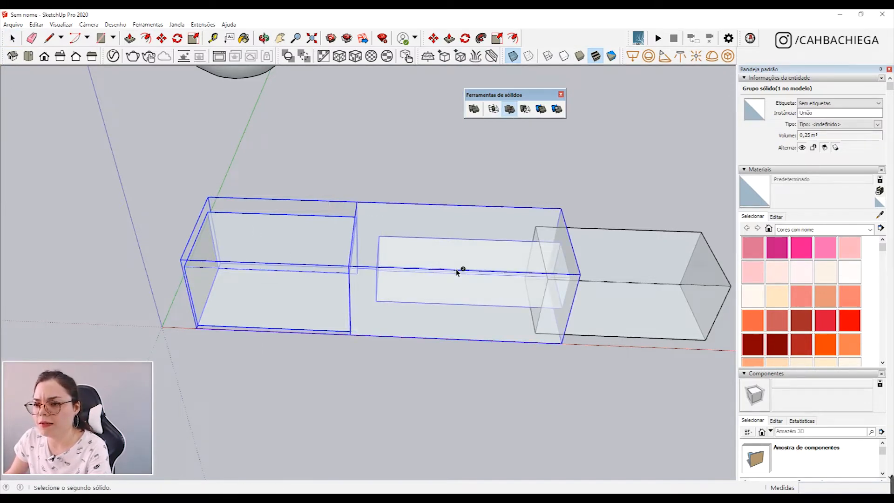
left_click(638, 293)
middle_click_drag(638, 293, 326, 223)
key("space")
Turn off X-ray display, open the united group to inspect its outer faces, and leave the group.
left_click(513, 56)
middle_click_drag(261, 368, 599, 346)
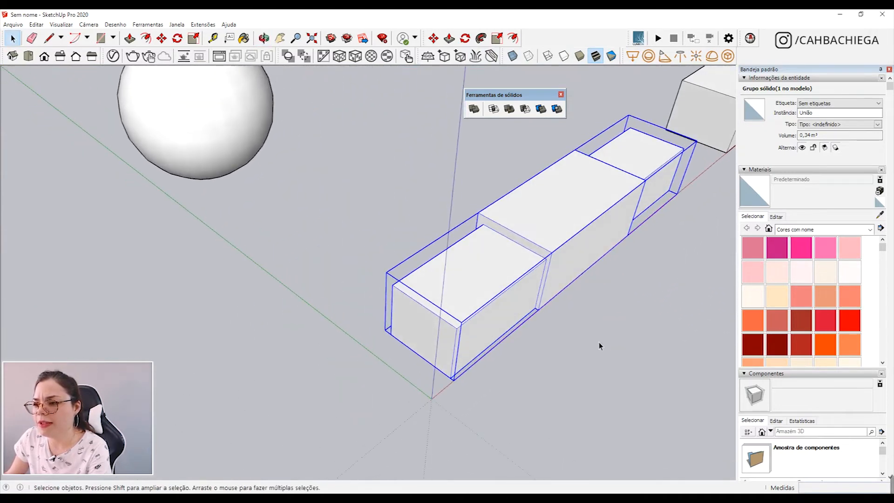
double_click(452, 354)
left_click(429, 355)
middle_click_drag(393, 365, 225, 254)
key("space")
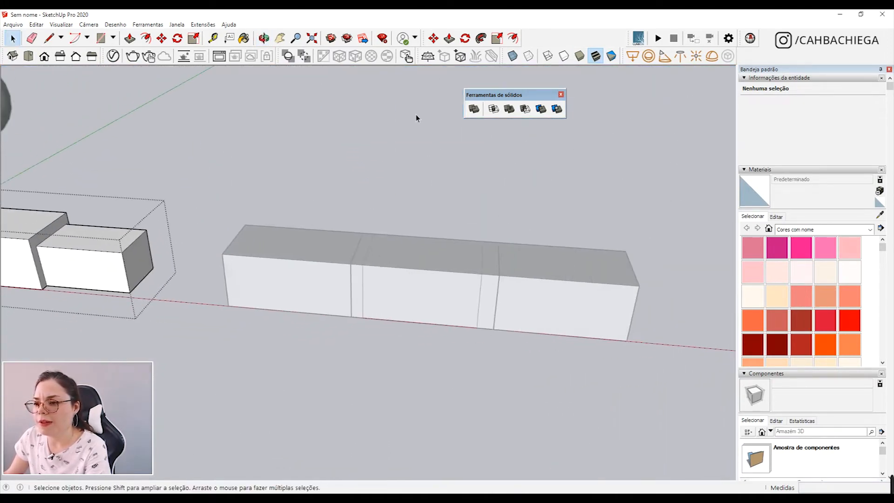
left_click(354, 173)
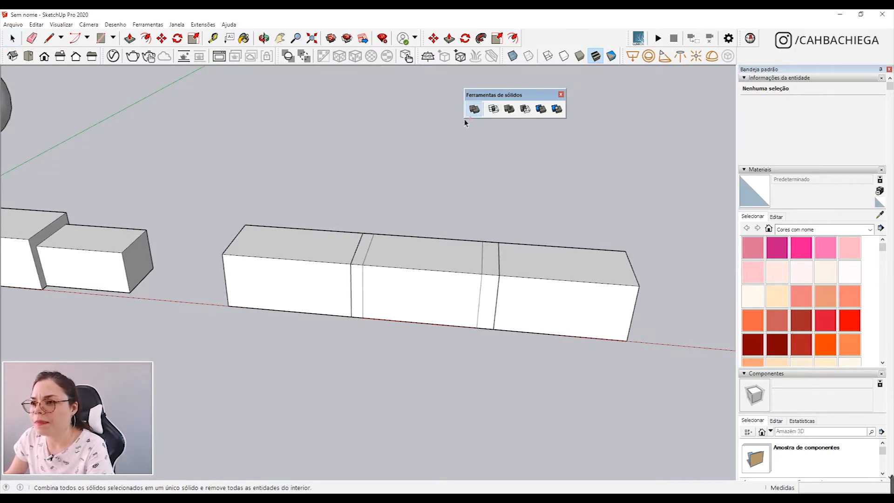
Merge the three copied boxes along the red axis into one solid with the Outer Shell tool.
left_click(474, 109)
left_click(436, 305)
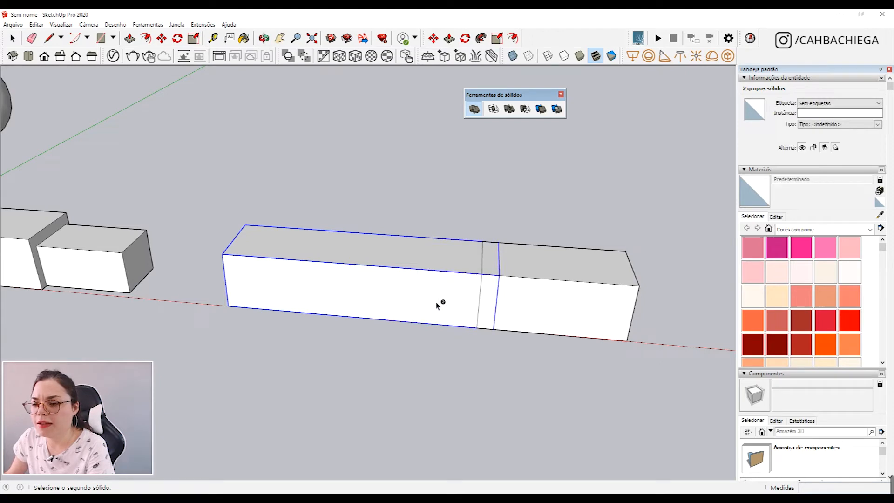
Turn on X-ray display and compare the interiors of the Outer Shell bar and the united solid.
left_click(513, 56)
mouse_move(545, 217)
middle_mouse_down()
mouse_move(260, 329)
mouse_move(585, 155)
mouse_move(671, 135)
mouse_move(411, 351)
mouse_move(563, 250)
mouse_move(554, 214)
middle_mouse_up()
middle_click_drag(430, 192, 549, 261)
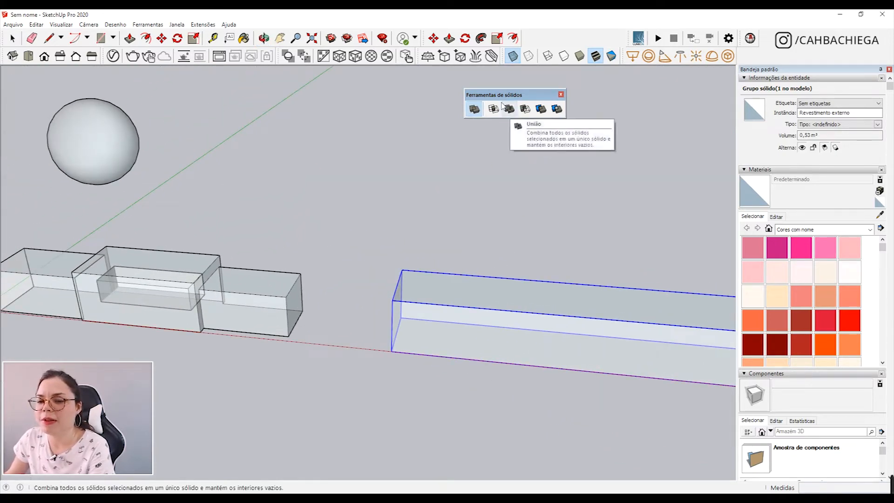
middle_click_drag(250, 250, 340, 287, "shift")
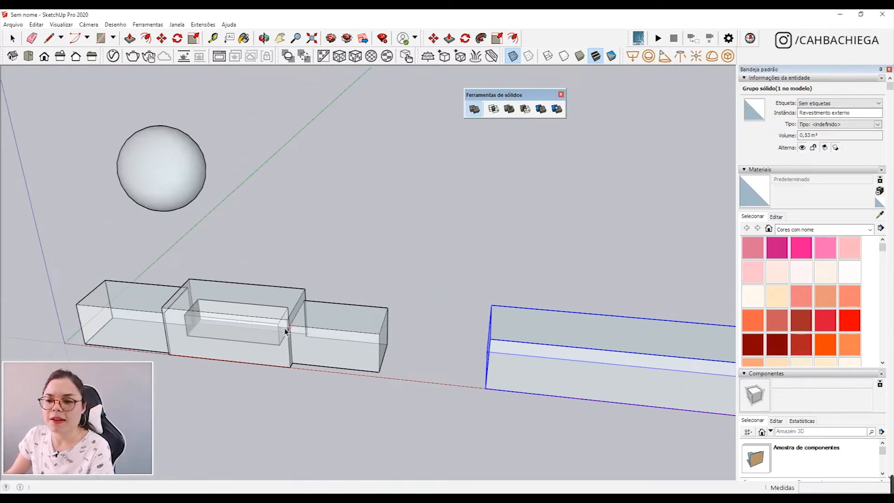
middle_click_drag(544, 329, 504, 282, "shift")
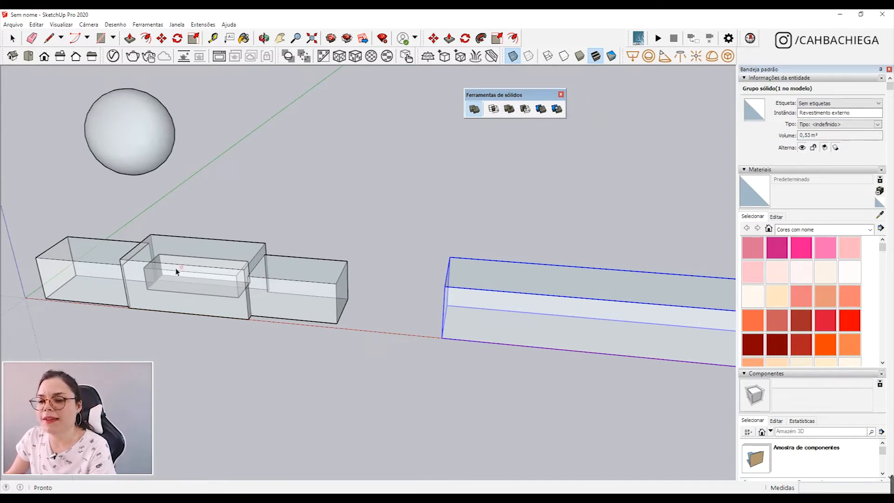
Delete the Outer Shell bar and the united solid with the hollow interior, keeping only the sphere.
scroll(176, 269, "down", 3)
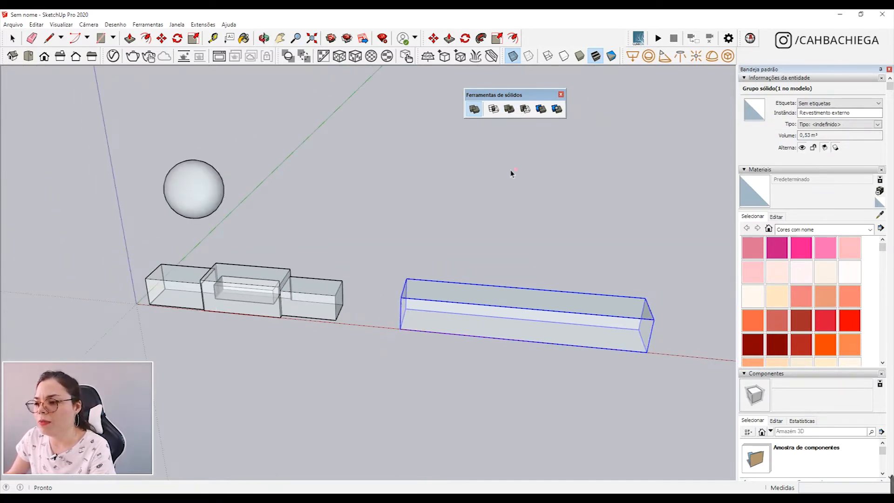
left_click(468, 112)
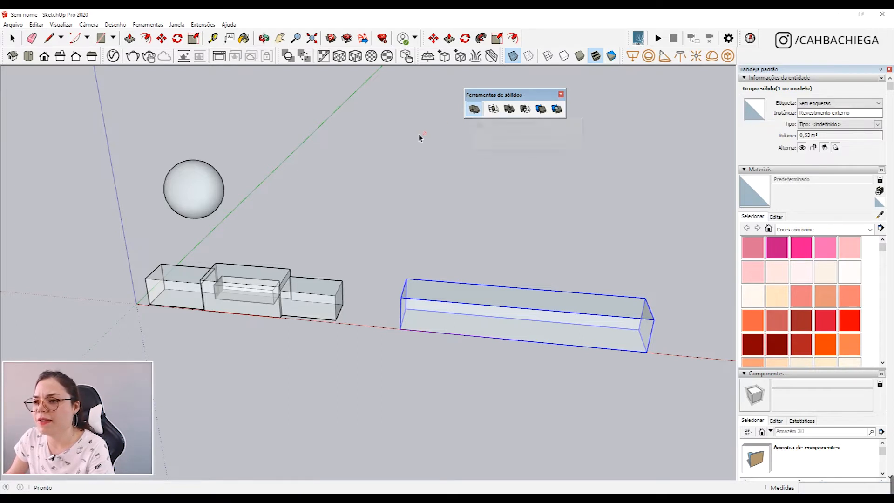
left_click(12, 38)
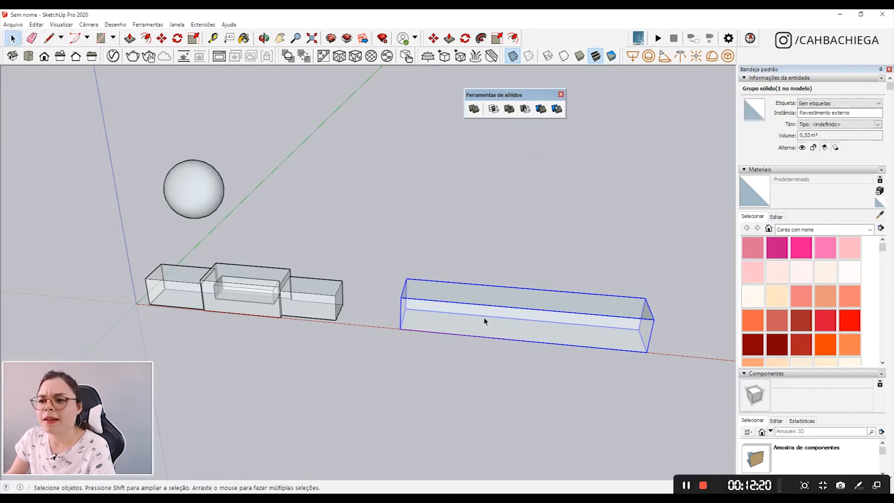
key("Delete")
left_click(278, 311)
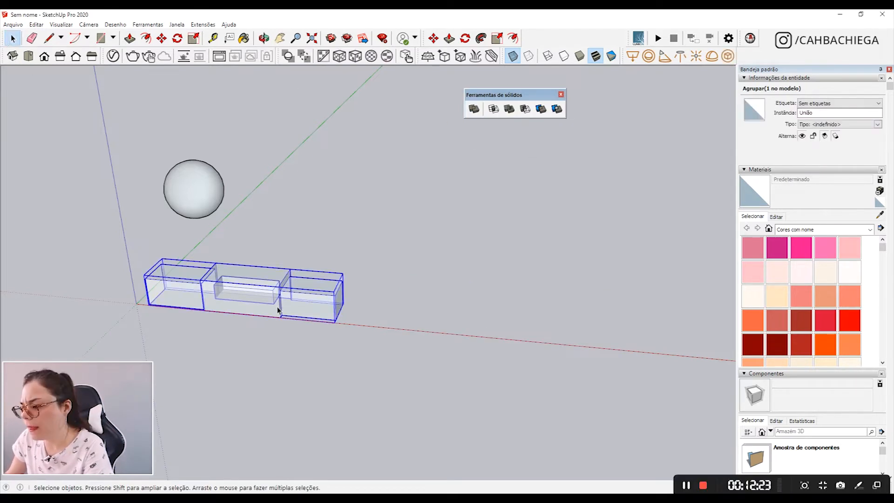
key("Delete")
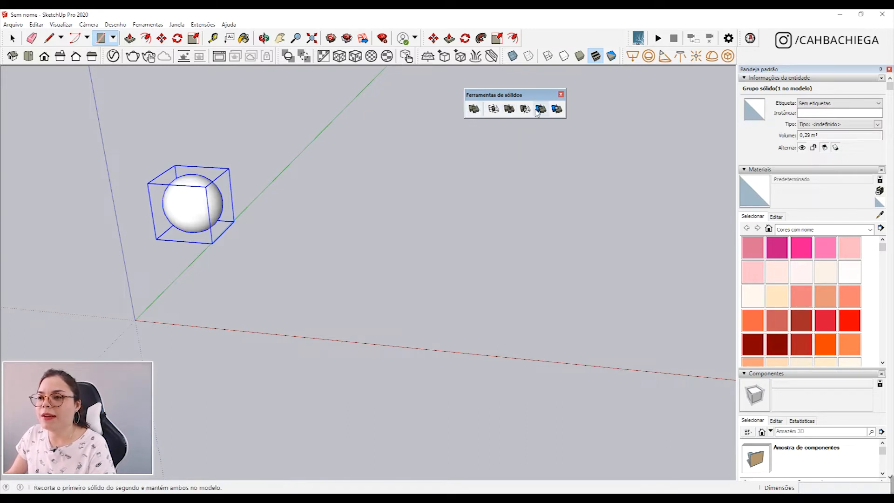
Draw a ground rectangle of about 0.73 by 1.52 m beside the sphere and pull it up about 0.58 m.
left_click(385, 330)
left_click(452, 282)
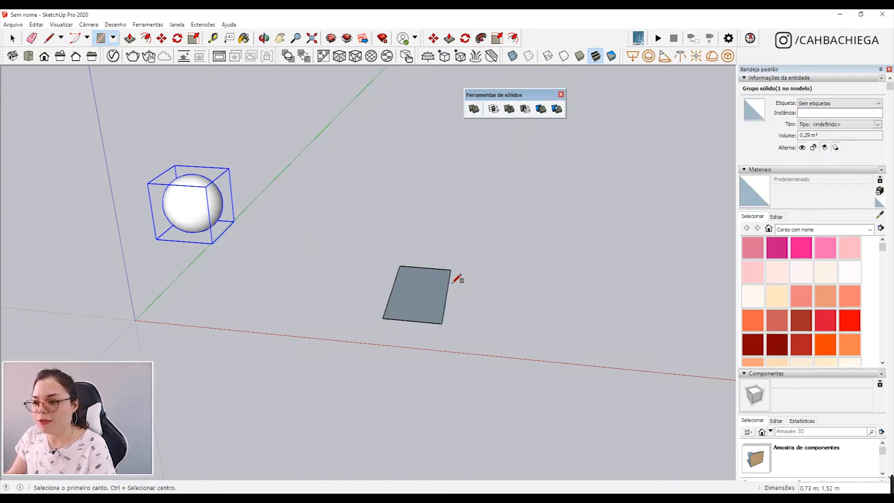
key("p")
left_click(425, 275)
left_click(421, 251)
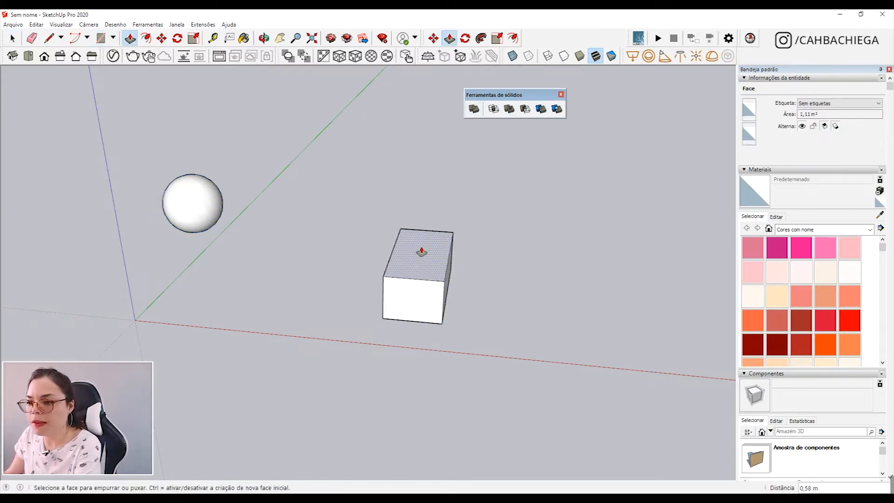
Select all the geometry of the new box and make it a group.
key("space")
triple_click(407, 307)
right_click(420, 277)
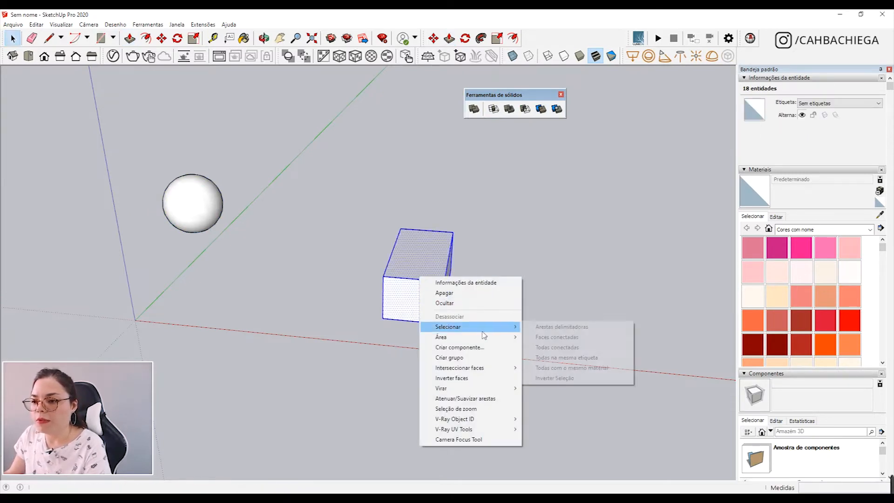
left_click(470, 357)
Copy the sphere onto the end of the box so that the two solids partly overlap.
middle_click_drag(492, 280, 477, 335)
left_click(305, 110)
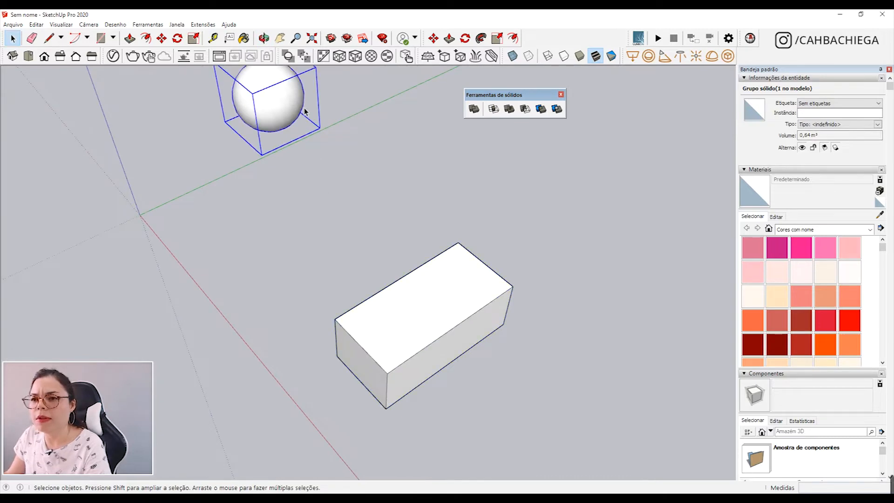
key("m")
key("ctrl")
left_click(286, 103)
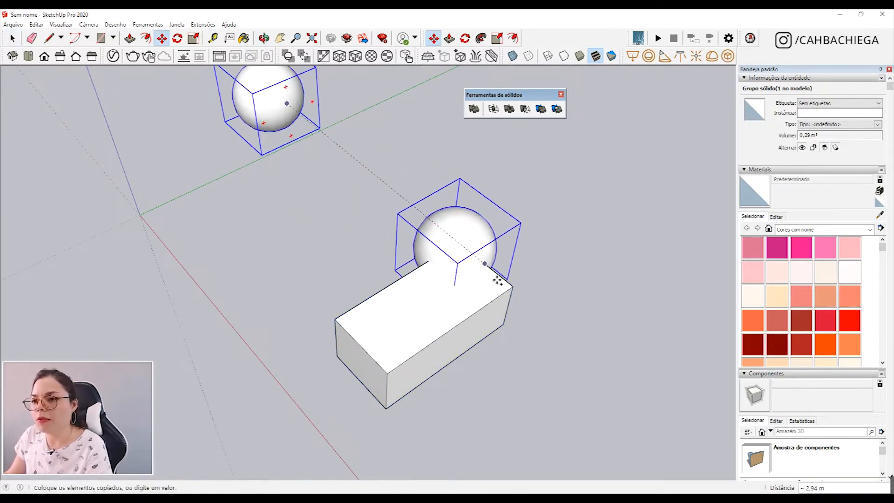
left_click(507, 299)
Split the overlapping sphere copy and box with the Split solid tool, picking the sphere first.
middle_click_drag(508, 300, 336, 345)
left_click(557, 109)
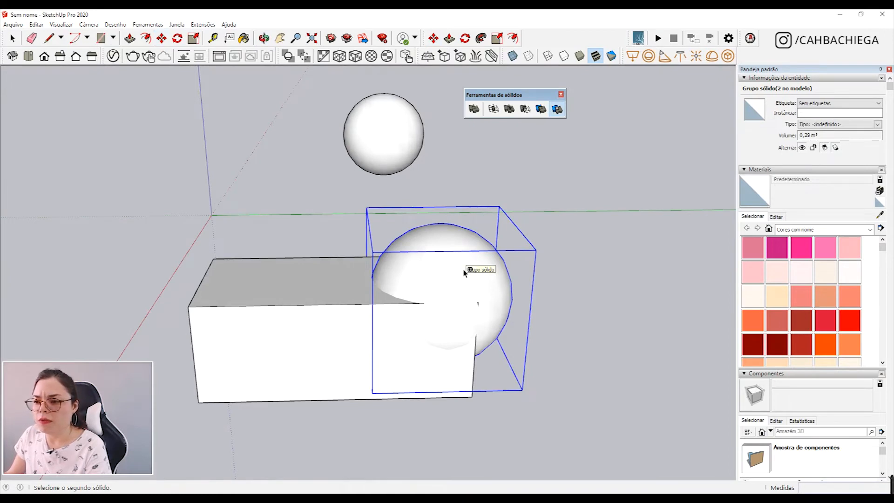
left_click(305, 355)
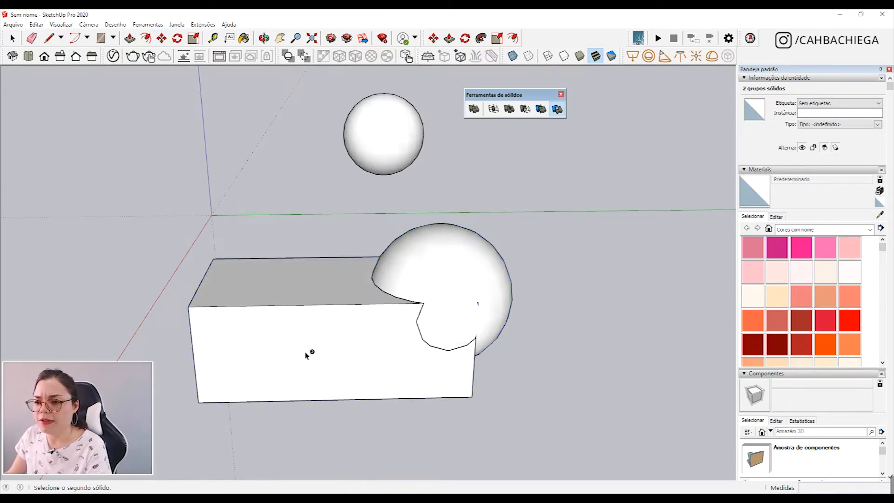
key("space")
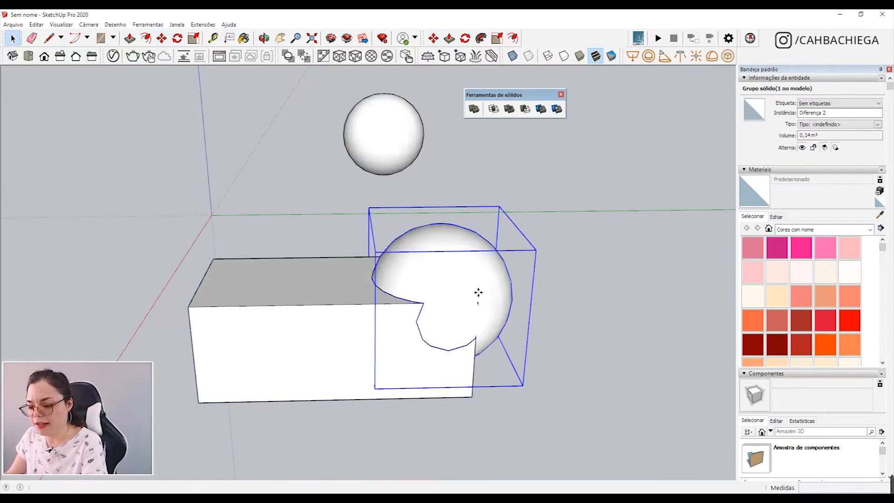
Move the remaining outer part of the split sphere away from the end of the box.
key("m")
left_click(473, 293)
left_click(670, 285)
middle_click_drag(670, 286, 392, 263)
middle_click_drag(443, 249, 606, 213)
middle_click_drag(490, 181, 397, 389)
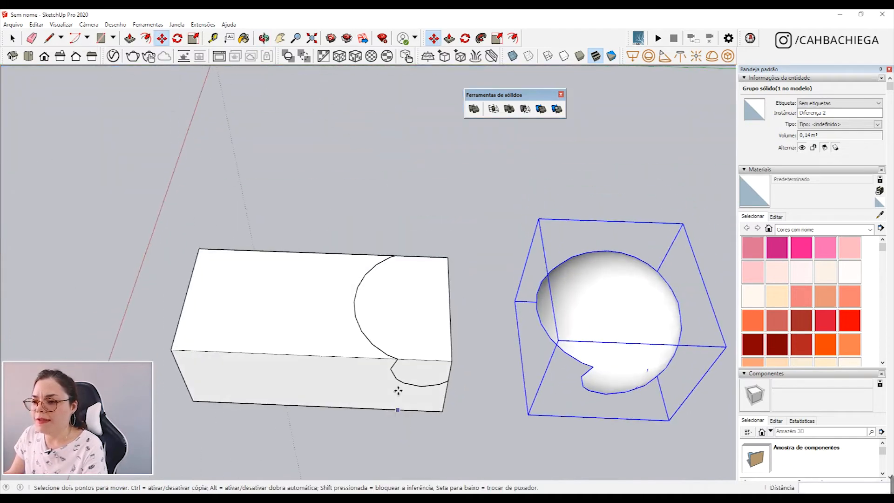
Move the intersection piece out of the corner of the box.
key("space")
left_click(406, 314)
key("m")
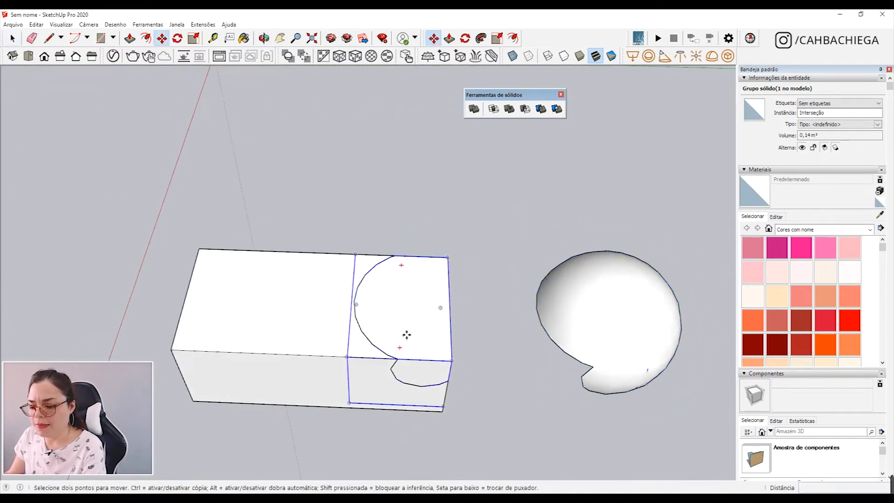
left_click(407, 327)
left_click(450, 211)
middle_click_drag(475, 429, 451, 228)
key("space")
Compare the cut box, the intersection piece and the cut sphere from several angles.
left_click(409, 328)
middle_click_drag(508, 355, 455, 375)
middle_click_drag(444, 312, 465, 314)
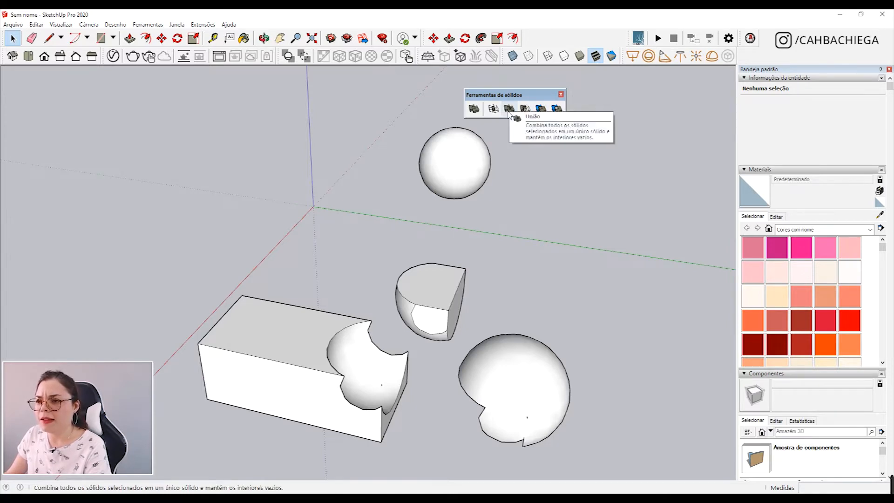
middle_click_drag(295, 256, 489, 284)
left_click(540, 264)
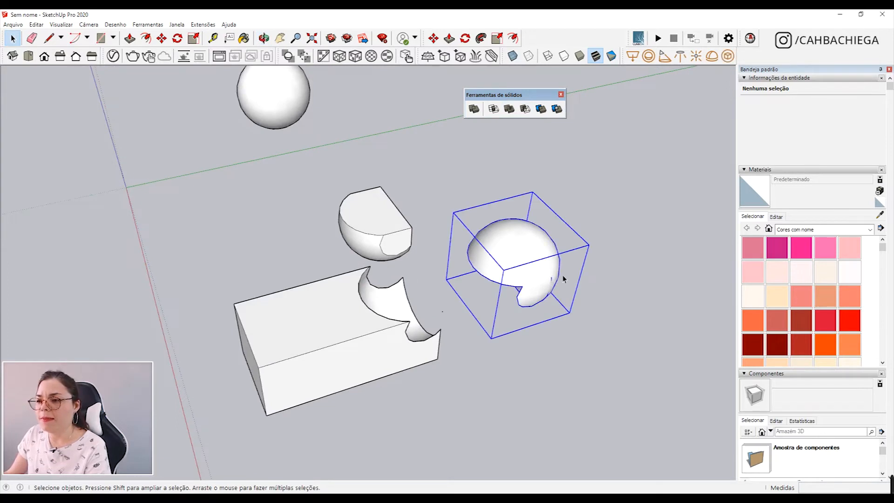
middle_click_drag(425, 315, 217, 269)
Delete the pieces produced by the split, keep the original sphere and clear the selection.
left_click(300, 266)
left_click(520, 282)
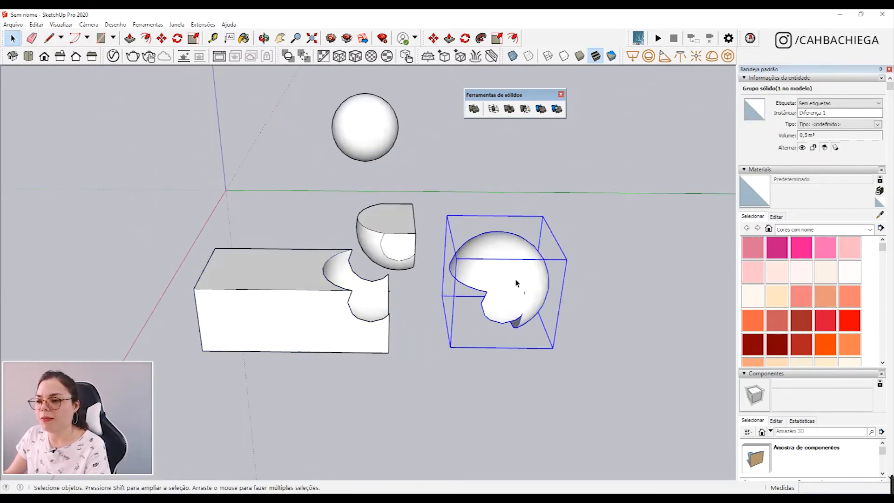
key("Delete")
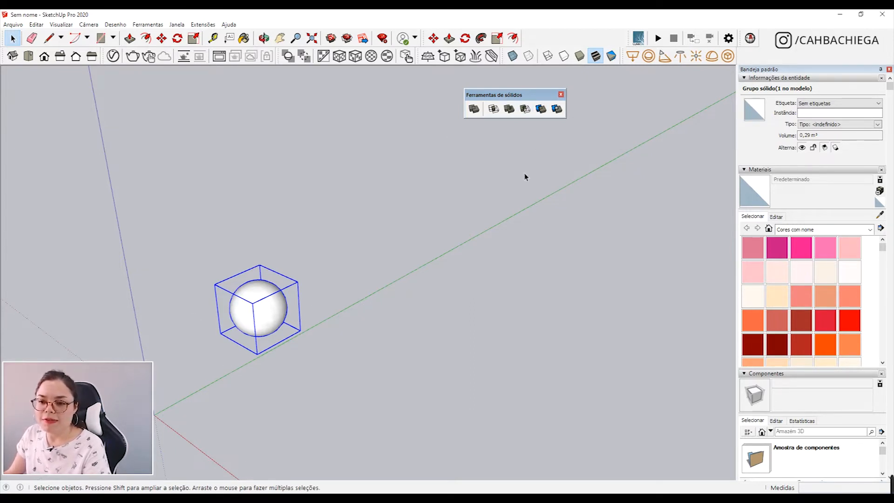
middle_click_drag(341, 416, 224, 210)
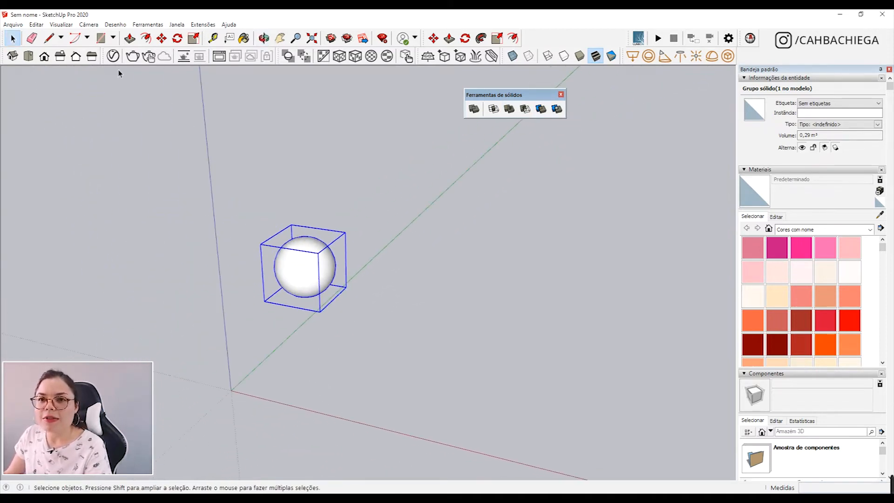
left_click(233, 397)
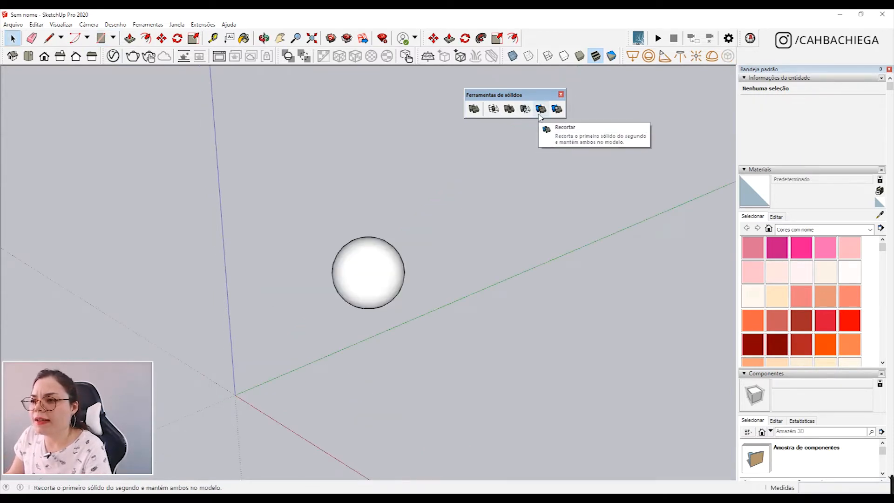
Draw a rectangle of about 1.55 m² from the origin on the ground and extrude it into a thin slab.
left_click(101, 38)
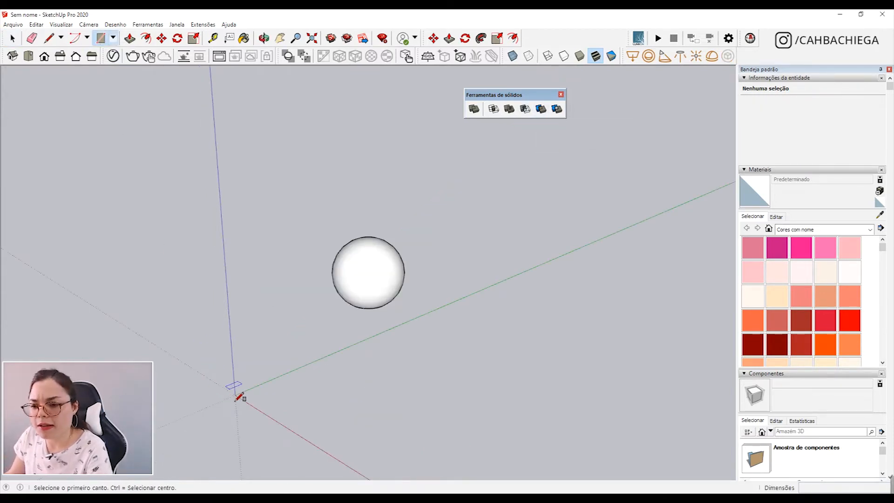
left_click(237, 404)
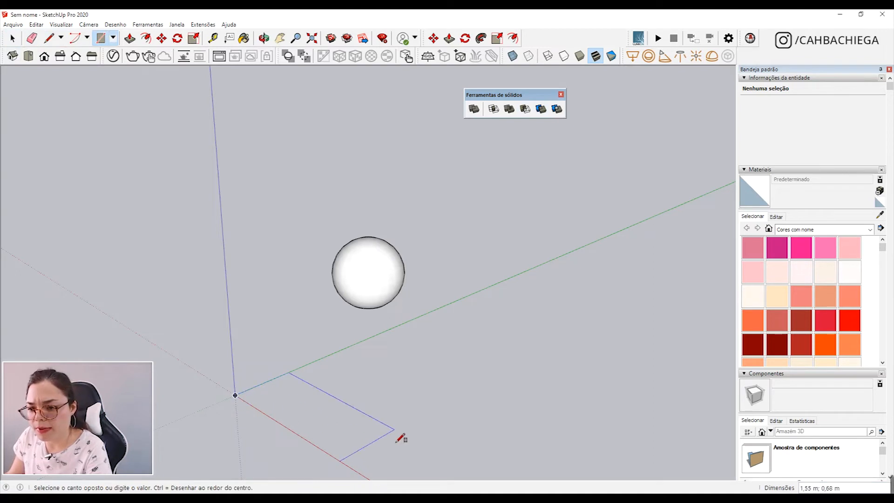
left_click(419, 418)
key("space")
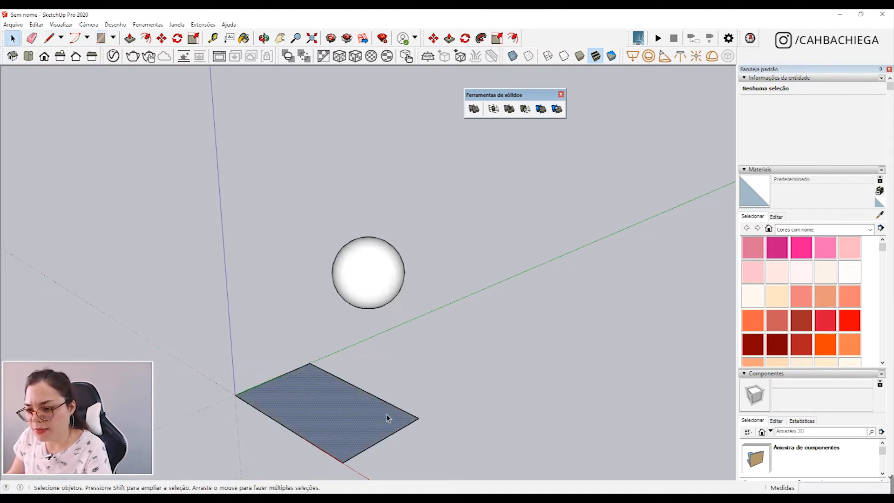
left_click(387, 418)
key("p")
left_click(365, 433)
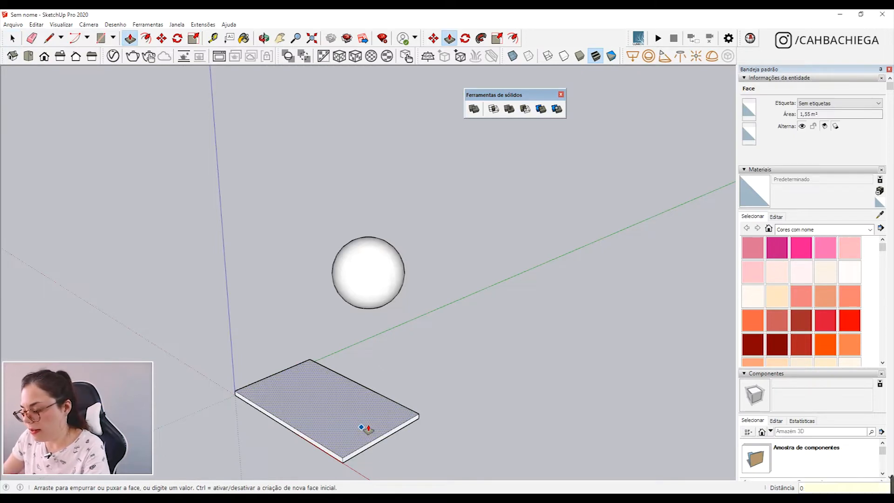
key("Return")
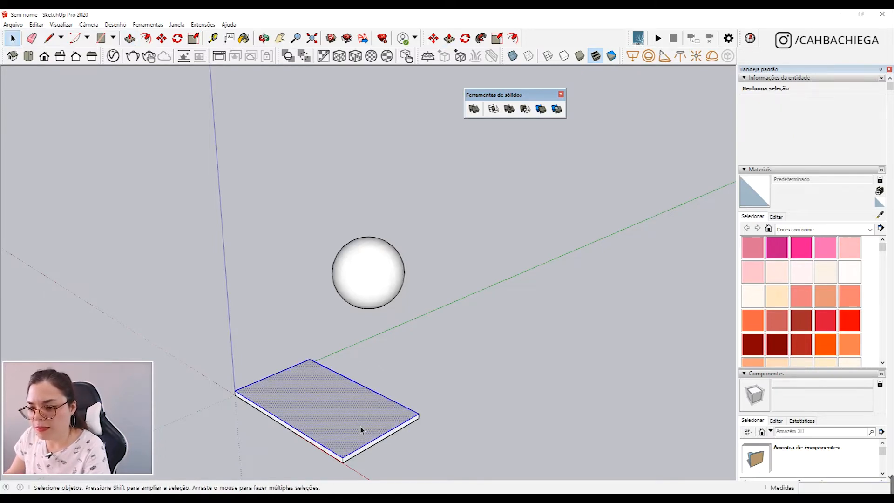
Group the thin slab and place a copy of it farther along the green axis.
right_click(361, 430)
left_click(406, 336)
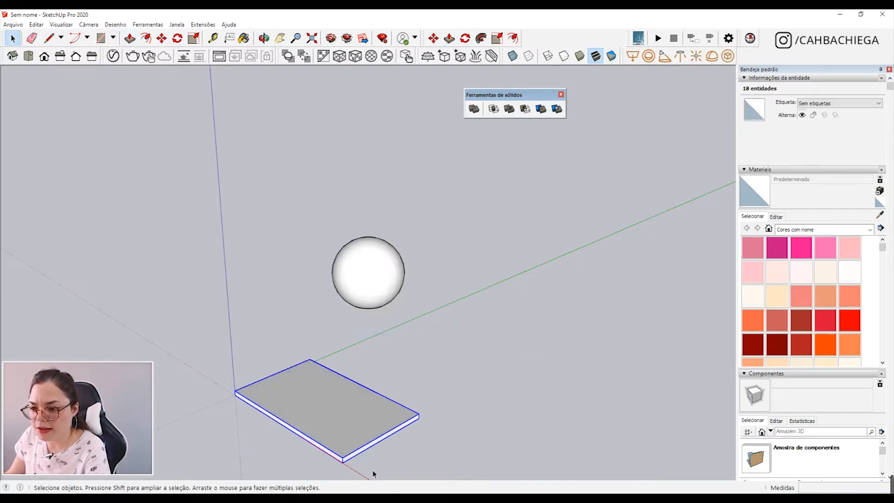
left_click(320, 412)
key("m")
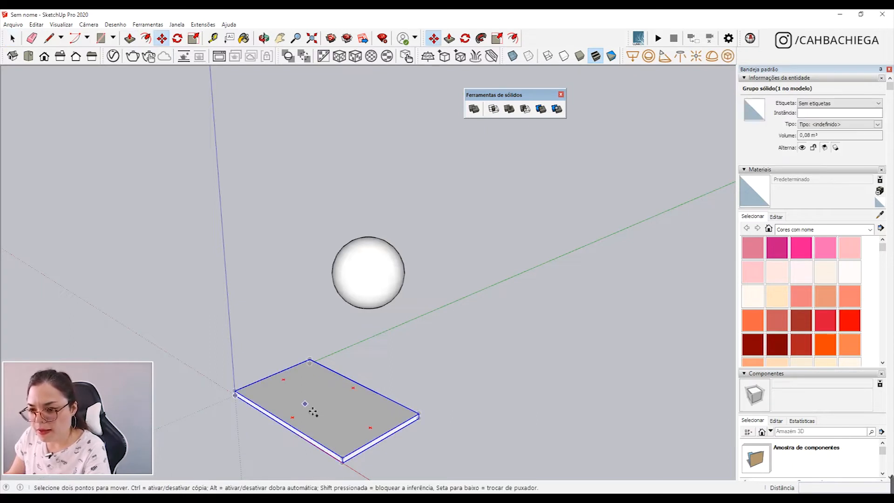
left_click(305, 403)
key("ctrl")
left_click(468, 341)
key("space")
Copy the sphere about 1.87 m so that it intersects the slab at the origin.
middle_click_drag(417, 384, 500, 356)
left_click(300, 233)
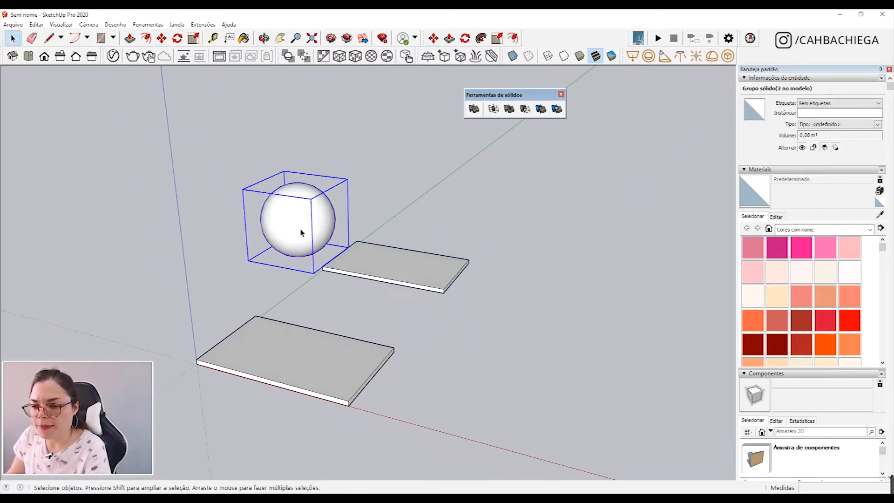
key("m")
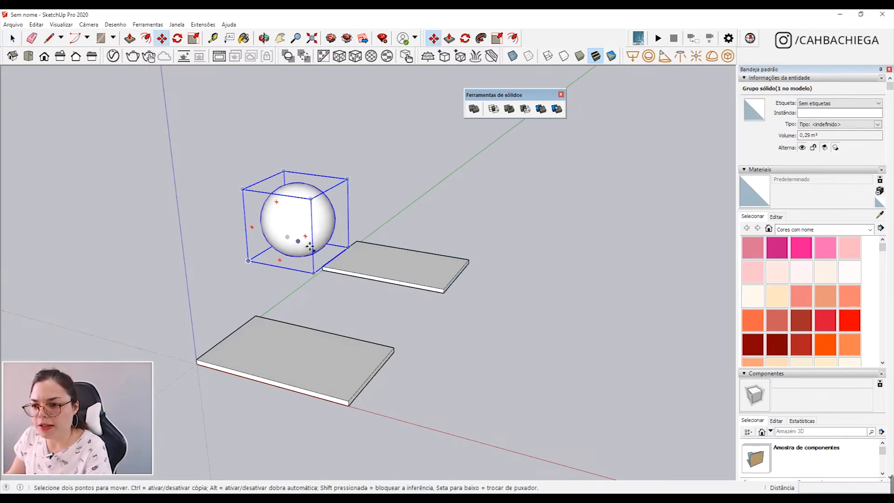
left_click(311, 257)
key("ctrl")
left_click(300, 379)
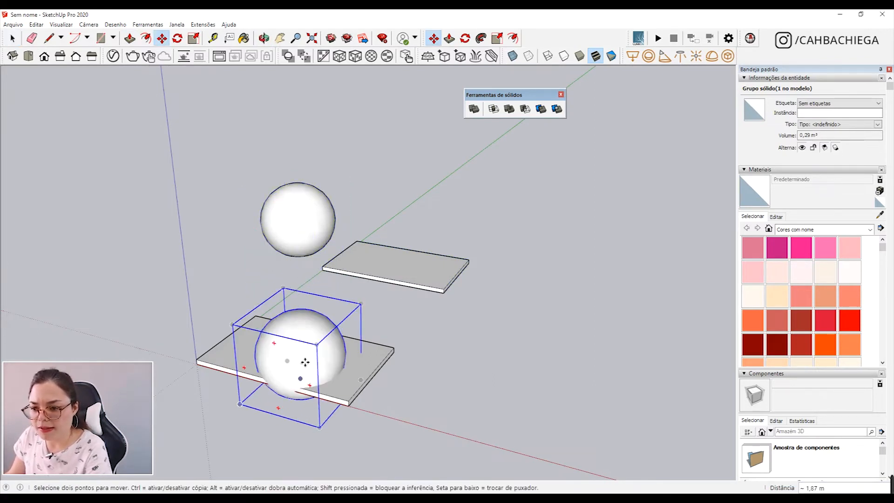
Centre the copied sphere on the slab at the origin and lower it so it passes through the slab.
middle_click_drag(300, 379, 404, 462)
middle_click_drag(325, 401, 423, 437)
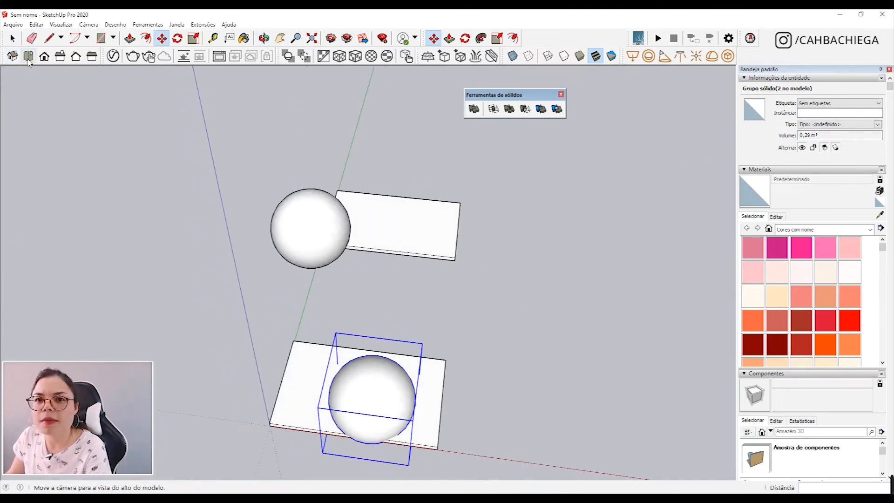
left_click(28, 56)
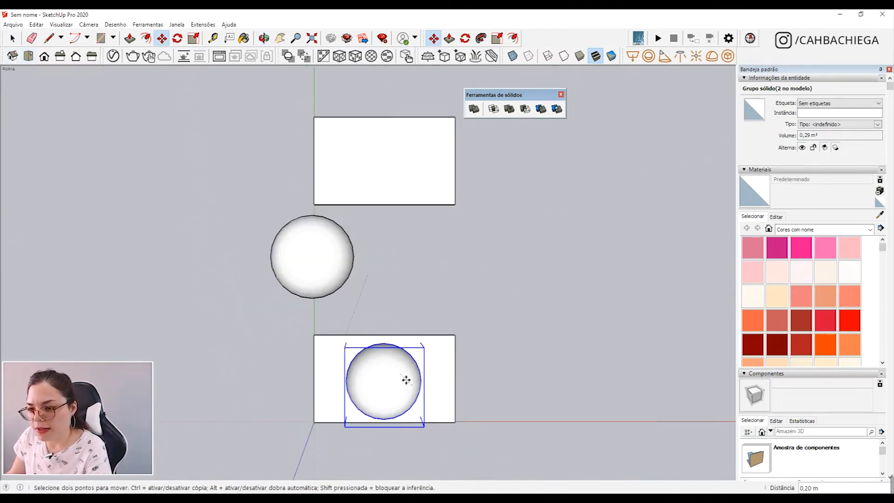
mouse_move(407, 381)
middle_mouse_down()
mouse_move(423, 295)
mouse_move(410, 383)
middle_mouse_up()
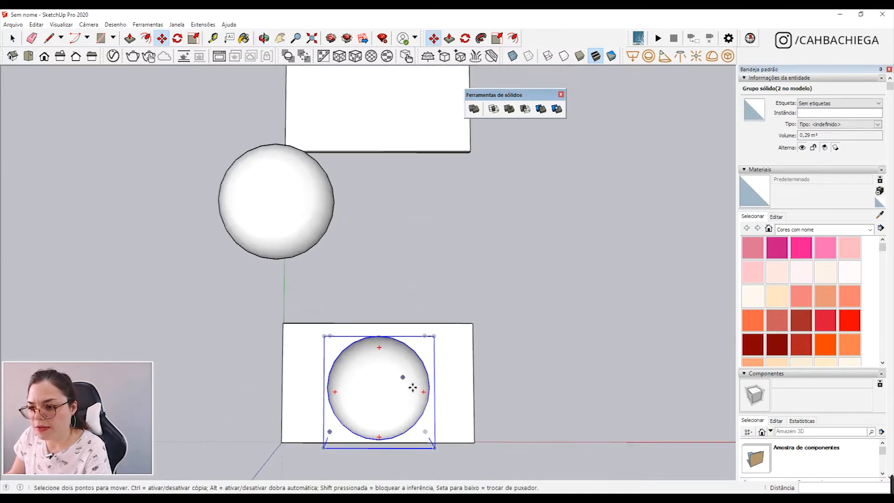
scroll(393, 395, "up", 3)
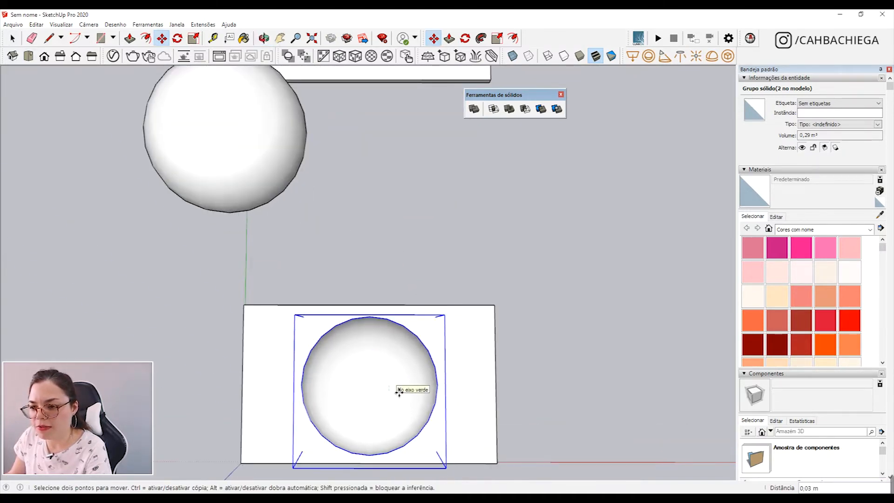
middle_click_drag(455, 419, 391, 246)
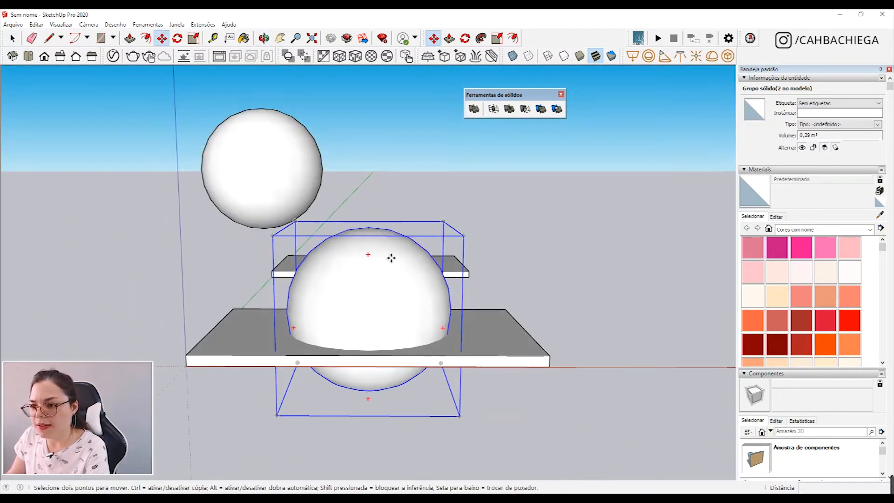
left_click_drag(391, 259, 395, 280)
middle_click_drag(405, 268, 311, 331)
key("space")
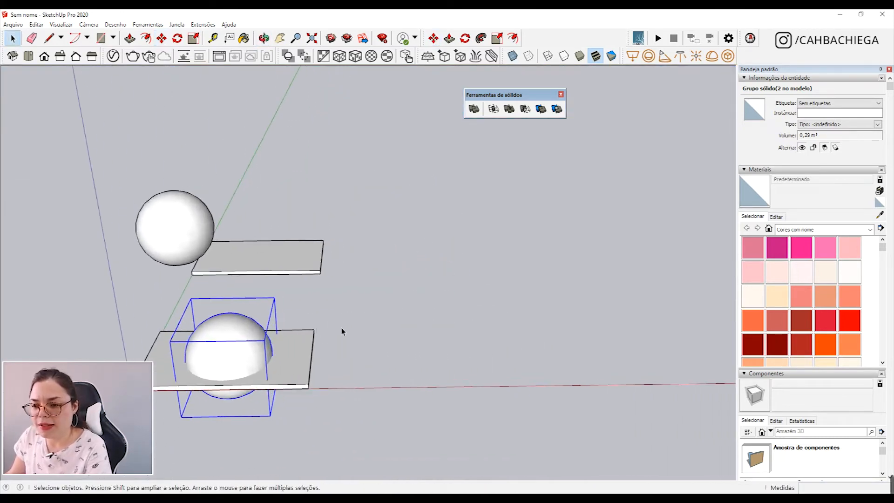
Delete the spare slab farther along the green axis.
left_click(354, 317)
left_click(313, 264)
key("Delete")
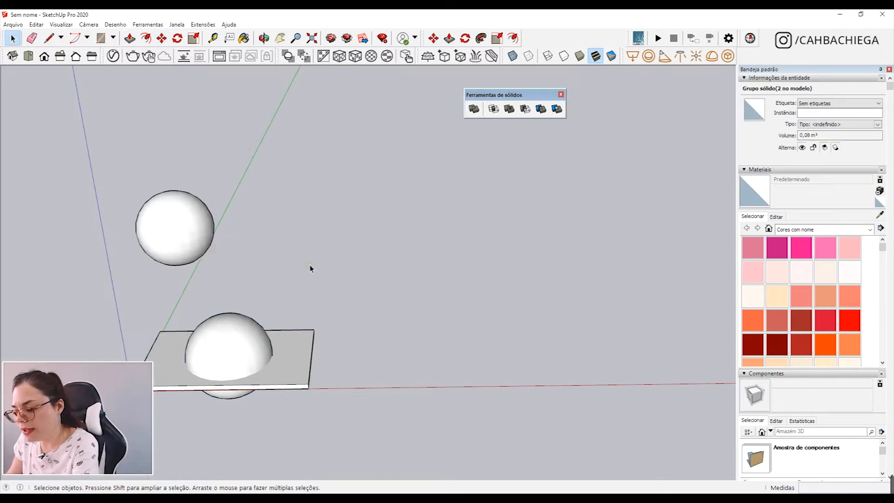
Copy the intersecting slab and sphere along the red axis, beside the originals.
left_click_drag(365, 295, 105, 375)
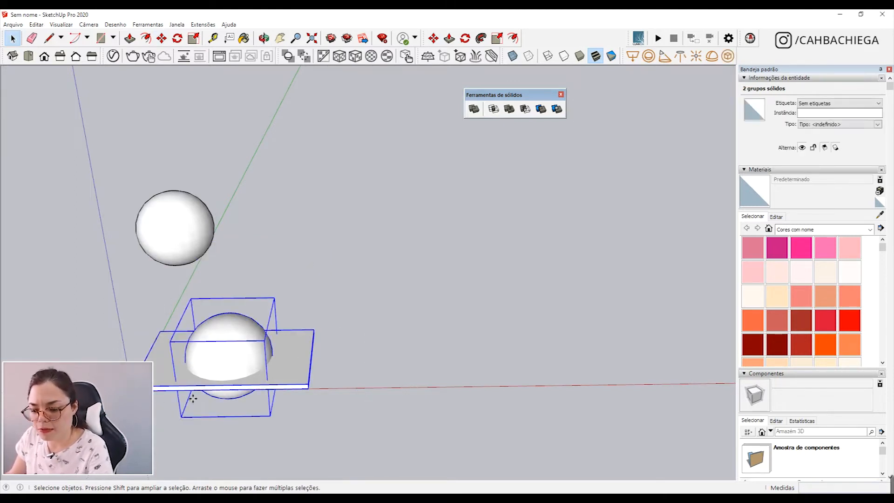
key("m")
left_click(224, 363)
key("ctrl")
left_click(437, 360)
key("space")
Try Subtract on the slab and sphere at the origin with both selected together, and undo it.
middle_click_drag(236, 302, 328, 307)
left_click_drag(350, 311, 187, 440)
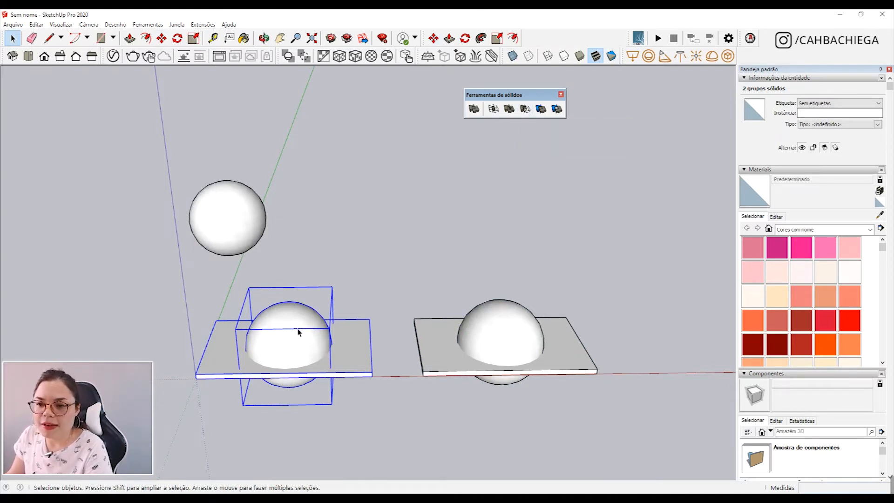
left_click(524, 109)
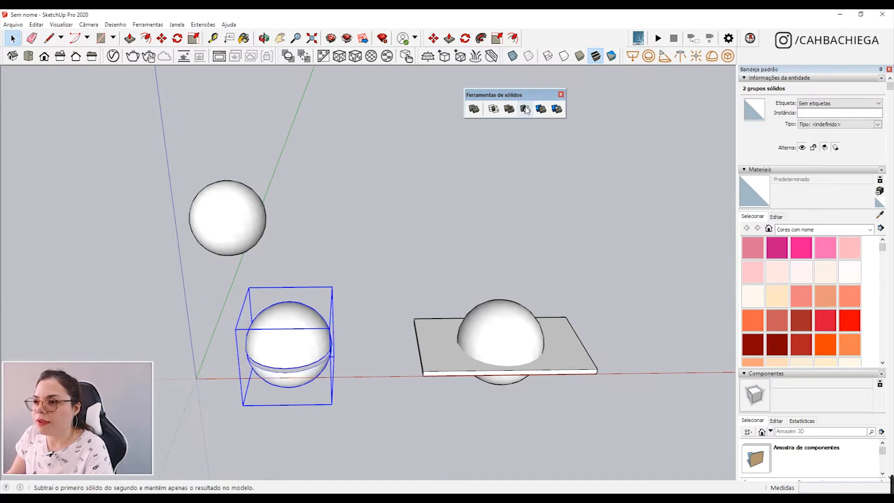
key("ctrl+z")
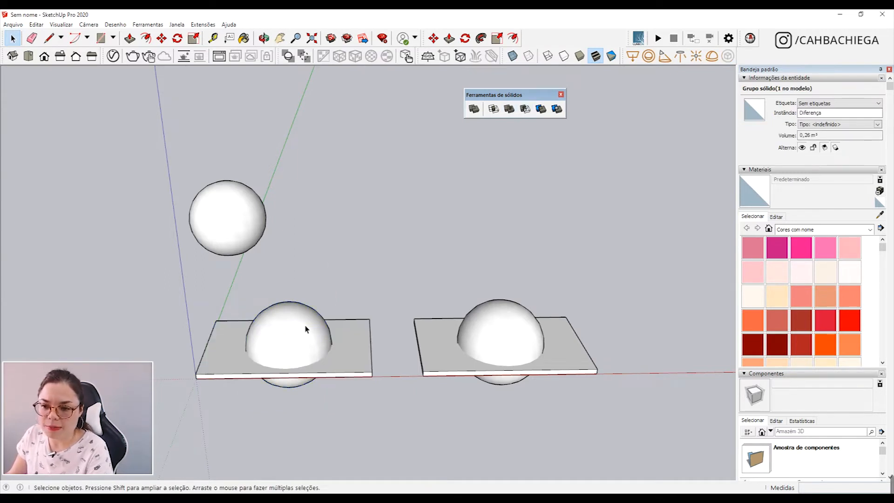
Subtract the sphere at the origin from its slab, picking the sphere first and the slab second.
left_click(299, 330)
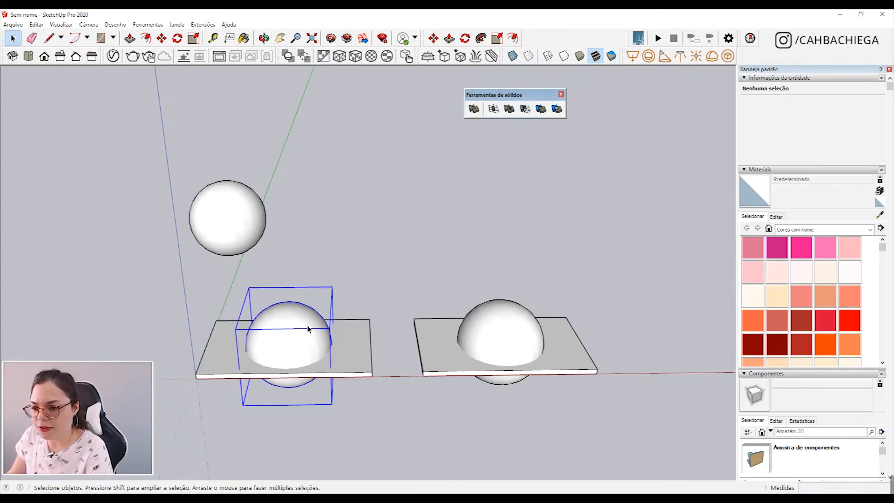
left_click(525, 110)
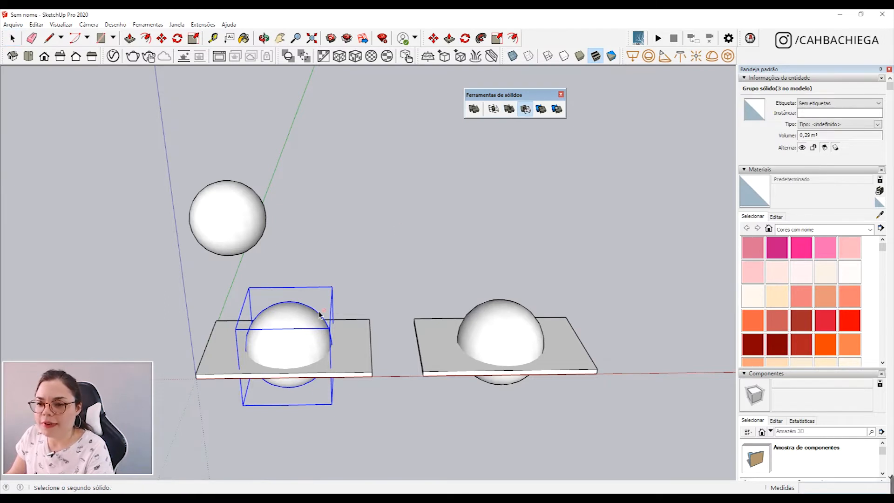
left_click(364, 373)
middle_click_drag(372, 370, 316, 353)
middle_click_drag(551, 350, 494, 290)
Trim the copied sphere with the copied slab, picking the slab first and the sphere second.
left_click(515, 342)
left_click(569, 384)
left_click(517, 357)
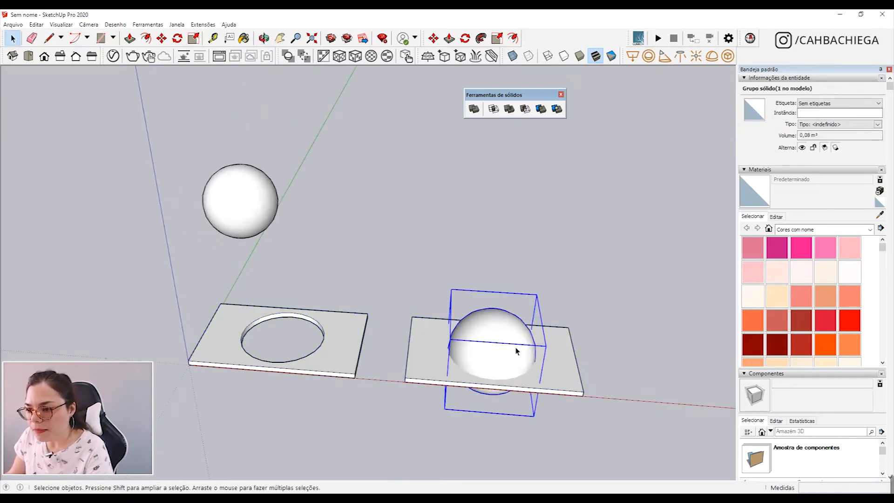
left_click(541, 110)
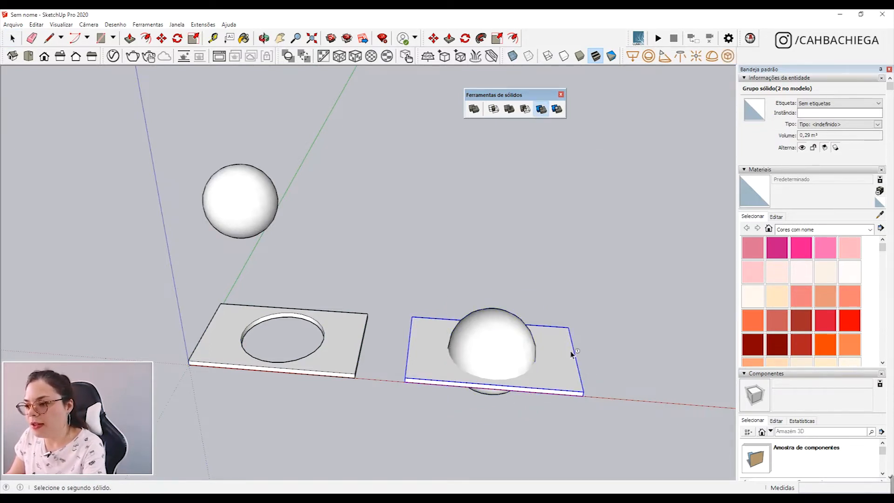
scroll(570, 393, "up", 3)
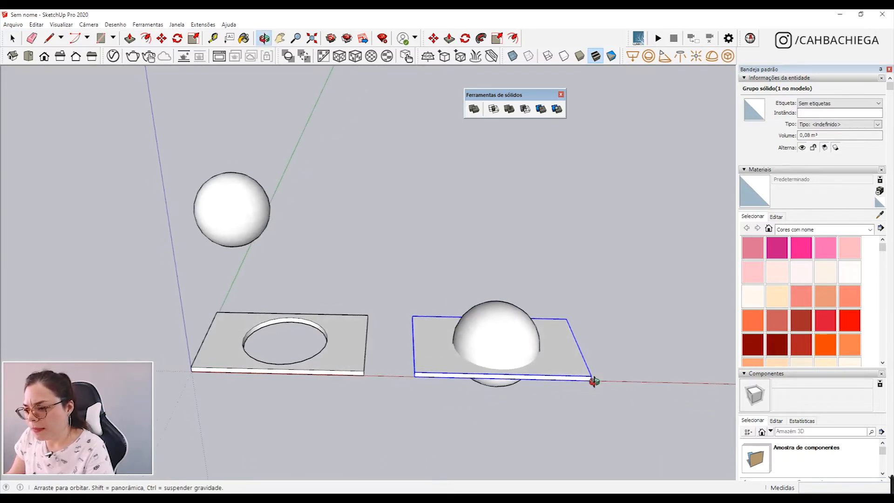
left_click(504, 322)
mouse_move(523, 375)
middle_mouse_down()
mouse_move(461, 421)
mouse_move(460, 387)
mouse_move(512, 376)
middle_mouse_up()
scroll(527, 379, "up", 2)
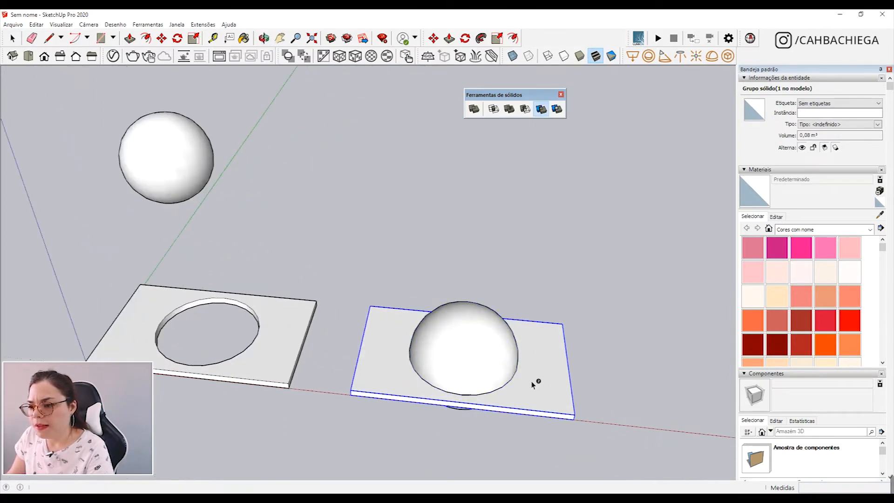
key("space")
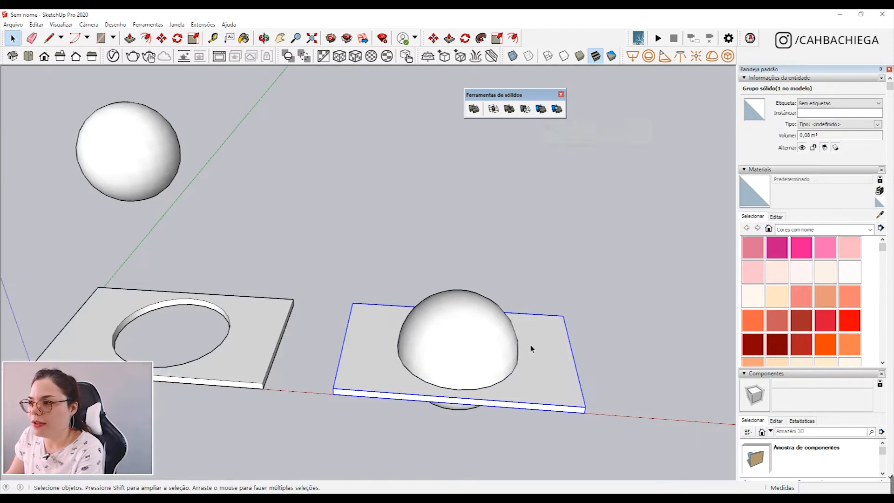
Delete the copied slab, keeping the trimmed sphere.
middle_click_drag(549, 298, 539, 389)
left_click(479, 349)
middle_click_drag(480, 349, 551, 380)
left_click(585, 347)
key("Delete")
Open the trimmed sphere's group and delete its upper half.
middle_click_drag(585, 347, 401, 309)
left_click(425, 330)
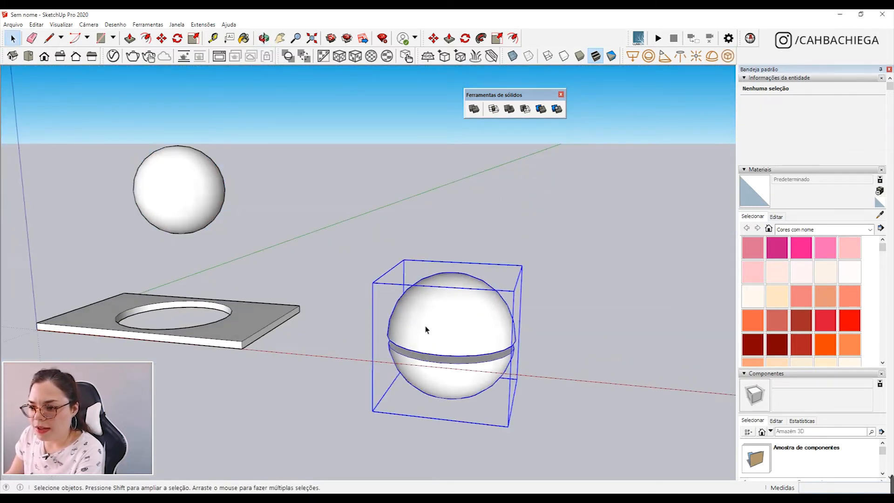
double_click(438, 335)
left_click(455, 330)
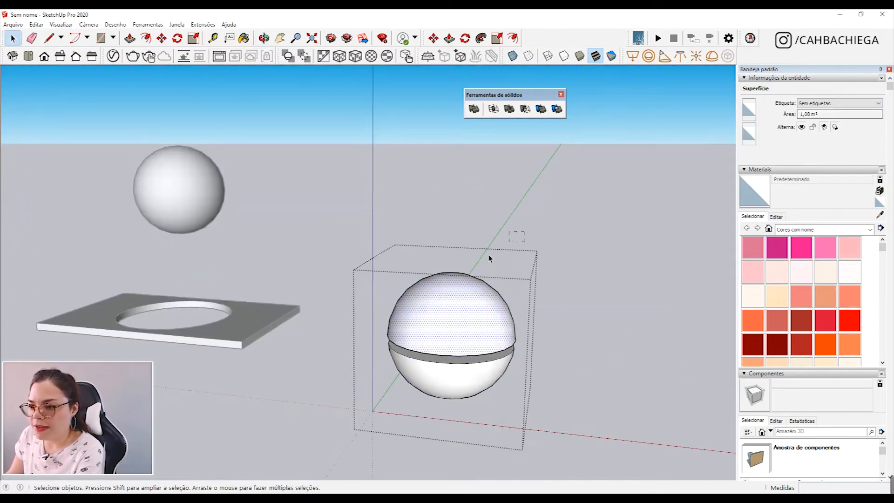
left_click_drag(370, 317, 375, 310)
key("Delete")
Copy the lower half sphere slightly above itself and scale the copy down a little.
middle_click_drag(440, 273, 461, 298)
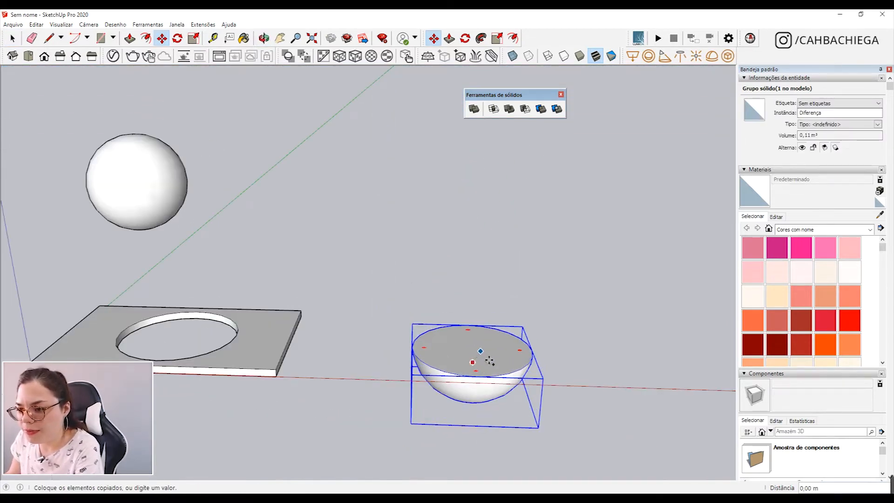
left_click(491, 347)
middle_click_drag(491, 347, 355, 300)
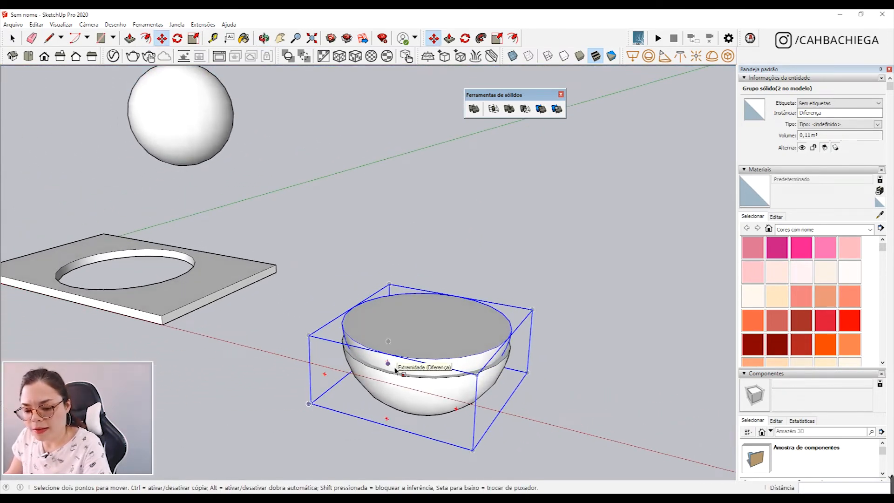
key("s")
left_click_drag(393, 284, 401, 297)
middle_click_drag(408, 298, 450, 330)
Centre the smaller half sphere over the larger one from the top view and lower it into the larger one.
left_click(28, 56)
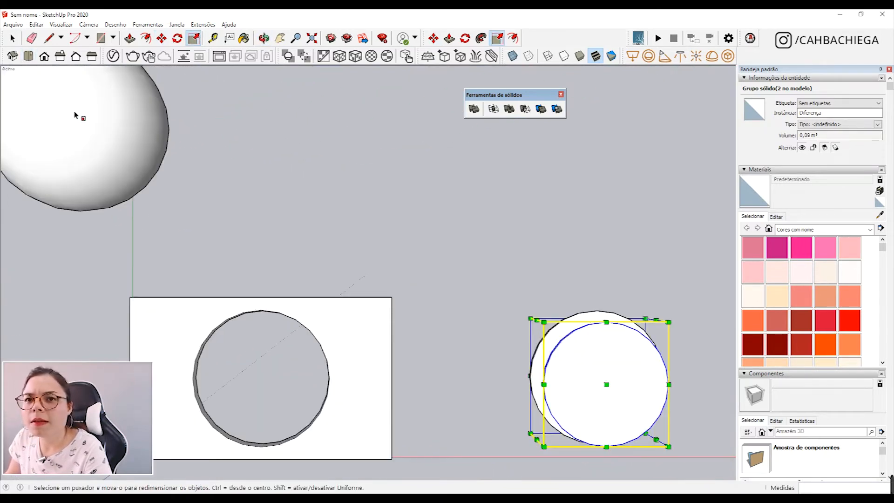
middle_click_drag(515, 300, 325, 218, "shift")
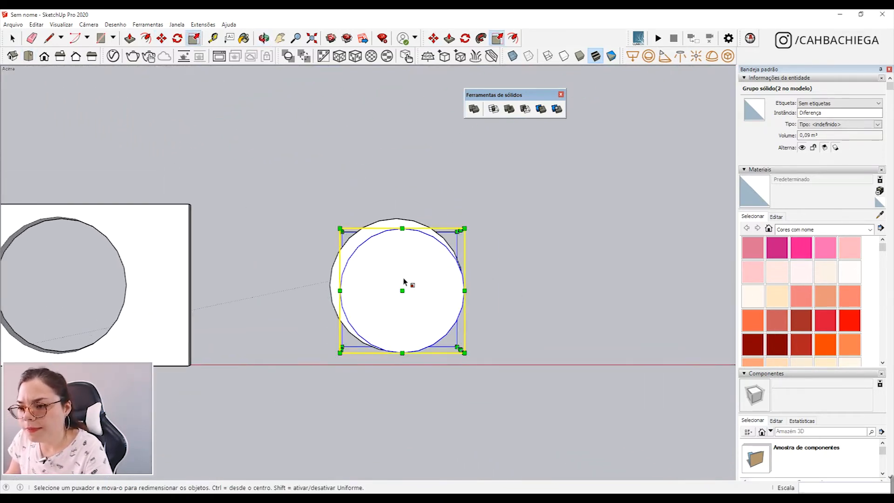
key("m")
left_click(408, 282)
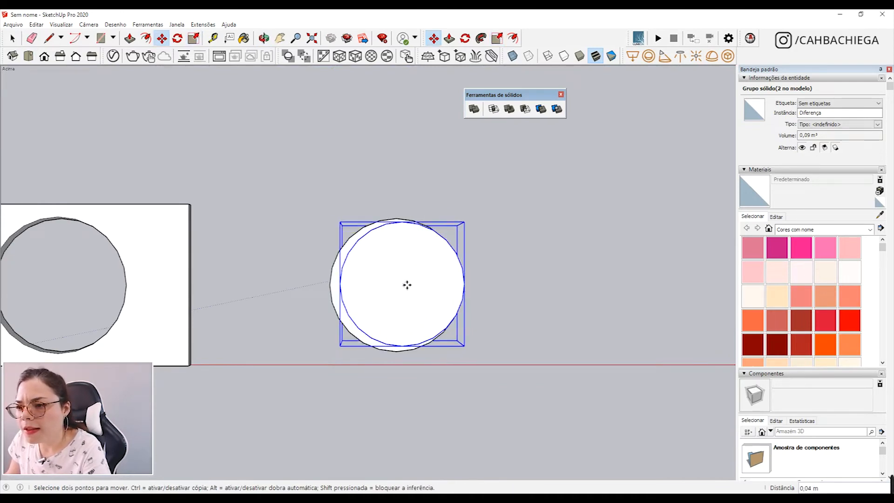
left_click(406, 283)
middle_click_drag(407, 287, 334, 164)
scroll(379, 248, "up", 3)
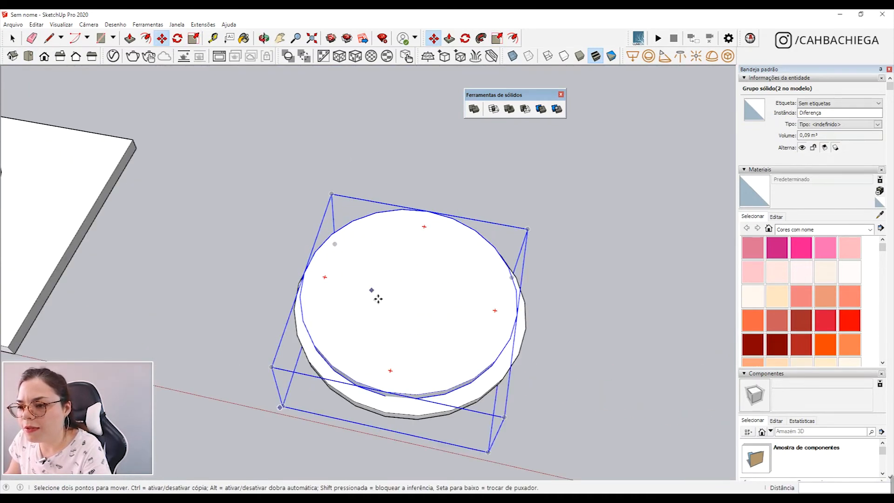
middle_click_drag(379, 298, 289, 136)
scroll(425, 281, "up", 2)
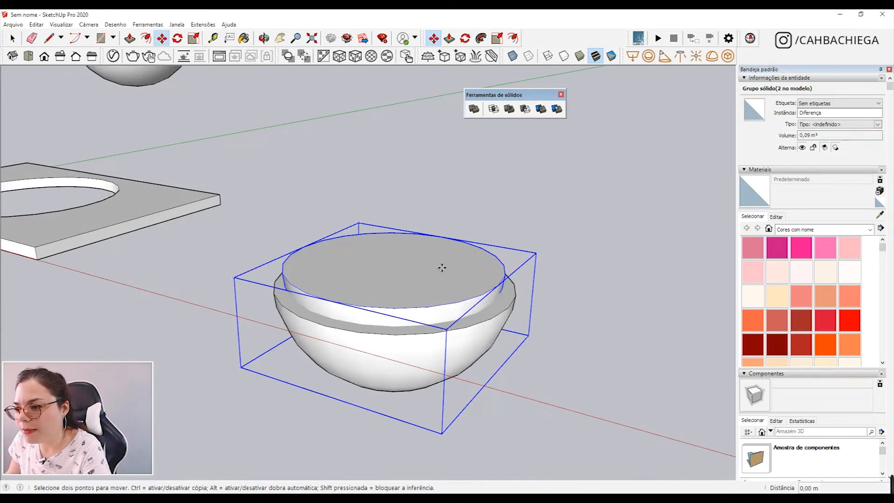
left_click(441, 268)
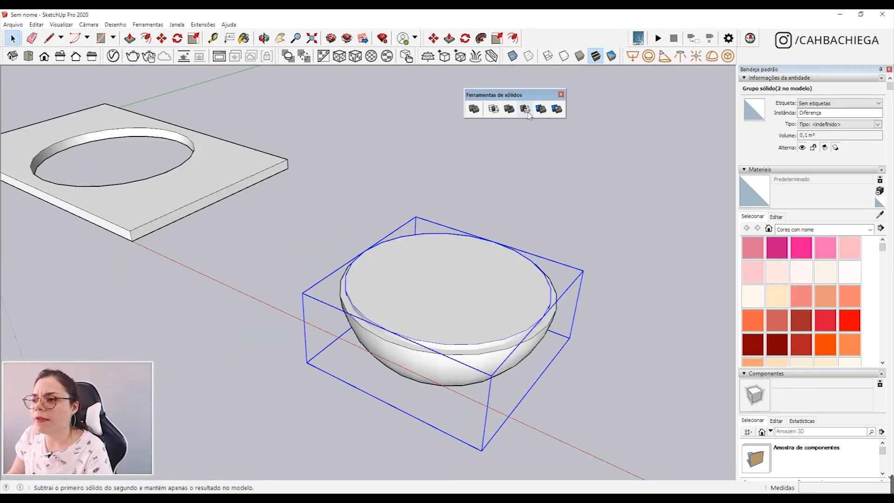
Subtract the smaller half sphere from the larger one to form a hollow bowl.
left_click(528, 113)
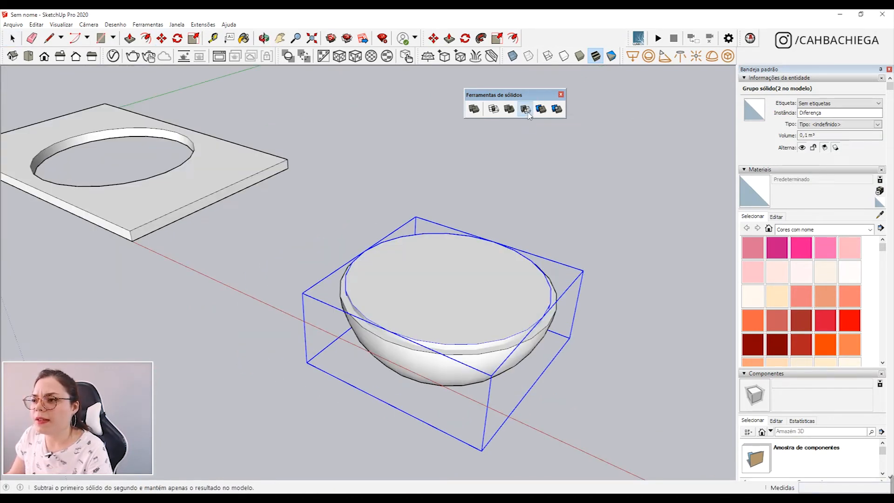
left_click(428, 374)
middle_click_drag(429, 365, 567, 292)
key("space")
middle_click_drag(596, 221, 283, 296)
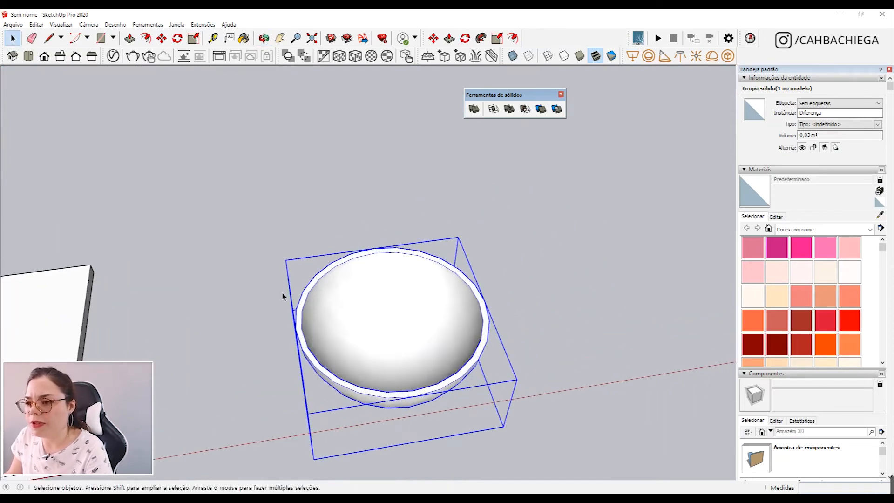
middle_click_drag(366, 255, 329, 336)
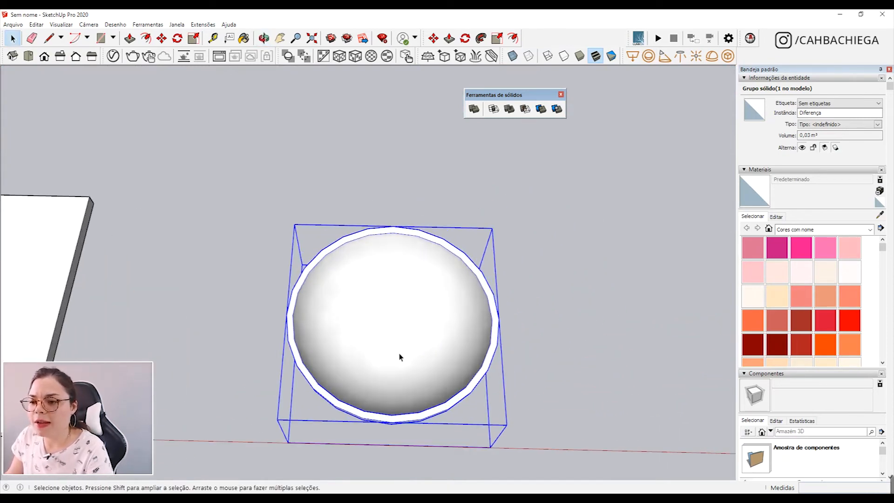
scroll(372, 345, "down", 3)
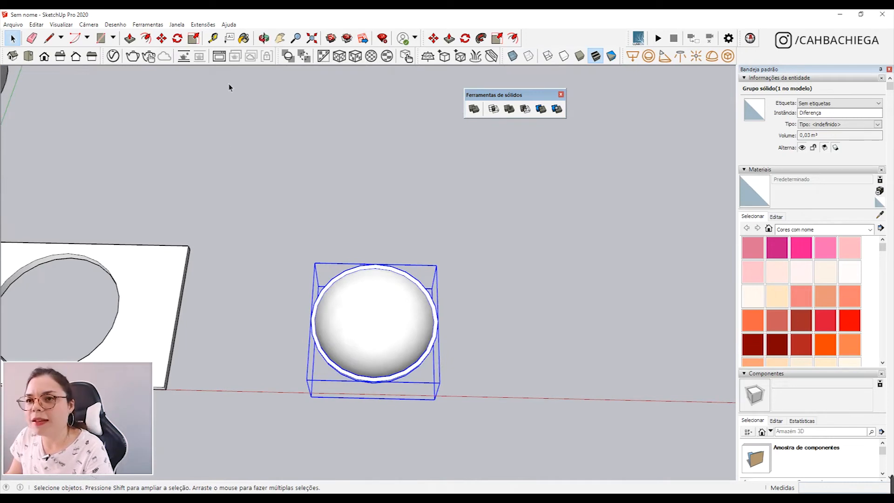
Draw a circle of about 0.03 m radius at the centre of the bowl's interior.
left_click(112, 39)
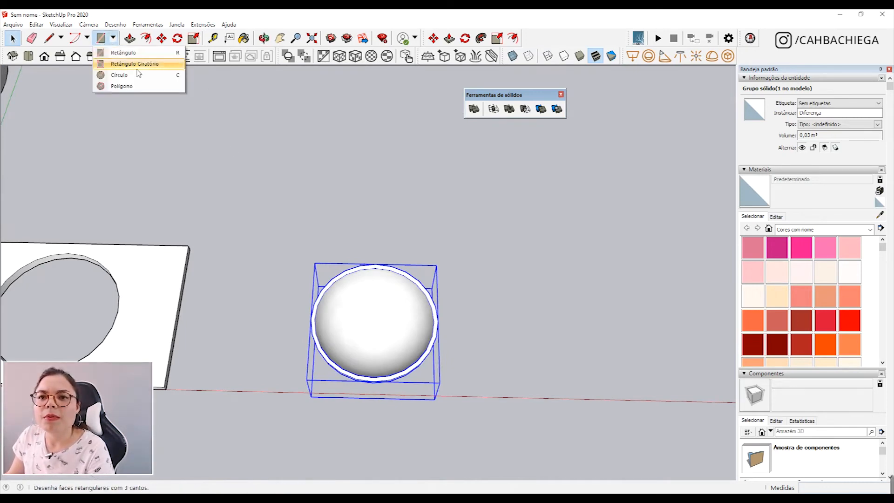
left_click(152, 75)
scroll(379, 334, "up", 5)
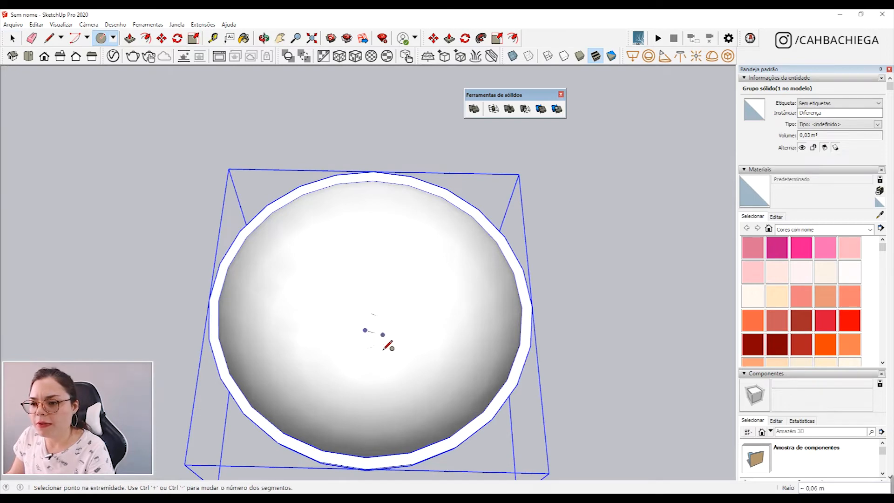
left_click(374, 330)
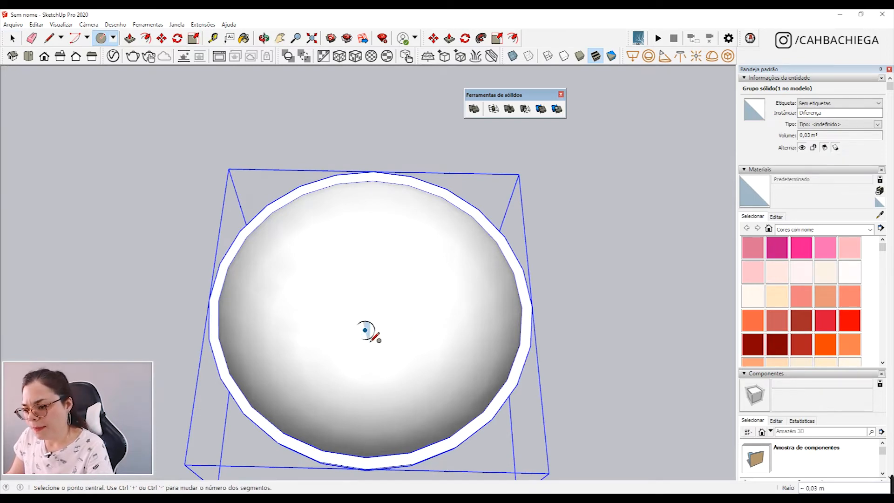
Extrude the small circle inside the bowl into a long cylinder and make the cylinder a group.
key("p")
left_click_drag(367, 329, 338, 102)
key("space")
left_click(380, 175)
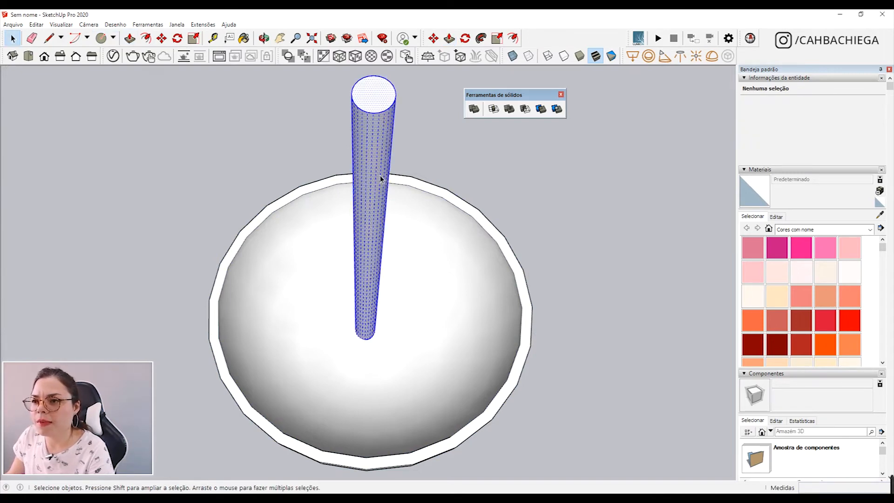
right_click(380, 175)
left_click(432, 251)
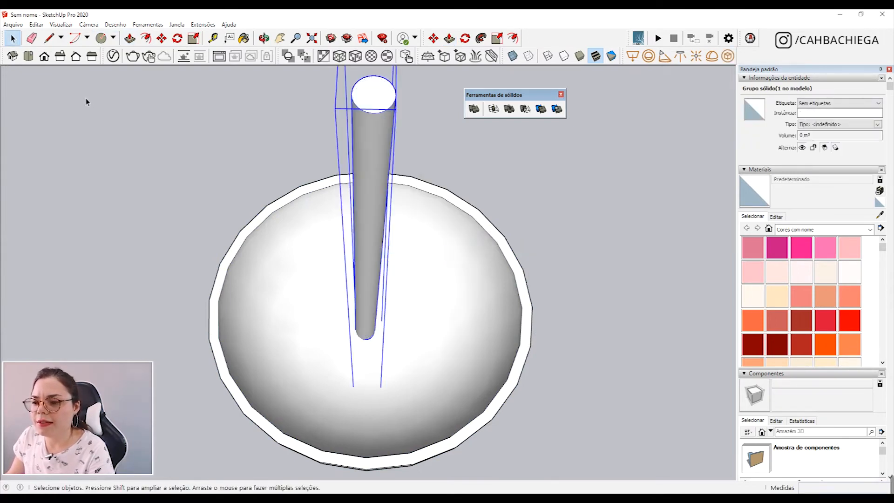
Check the cylinder from above and delete it together with its leftover circle in the bowl.
left_click(29, 57)
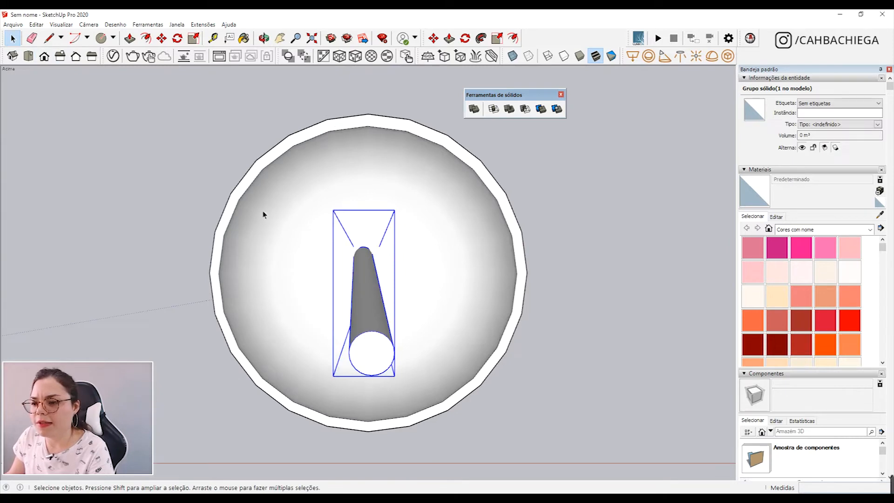
scroll(260, 219, "down", 5)
middle_click_drag(267, 247, 529, 186)
key("space")
left_click(528, 184)
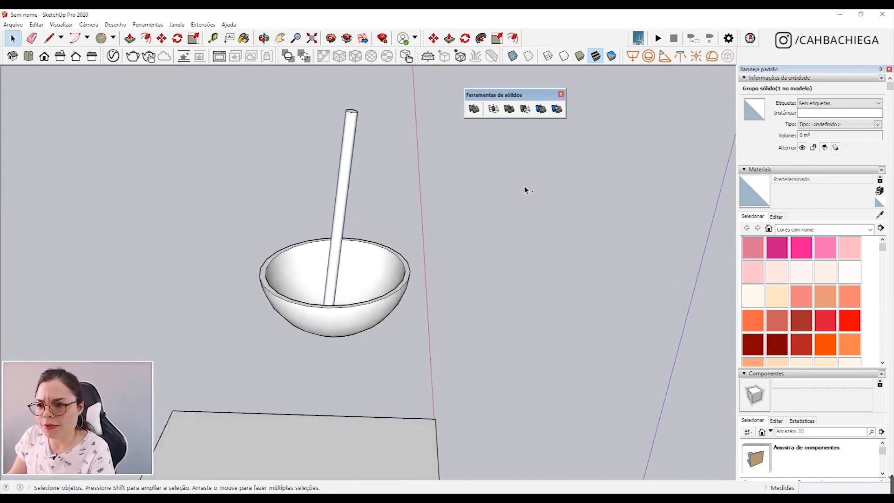
key("Delete")
middle_click_drag(387, 185, 8, 410)
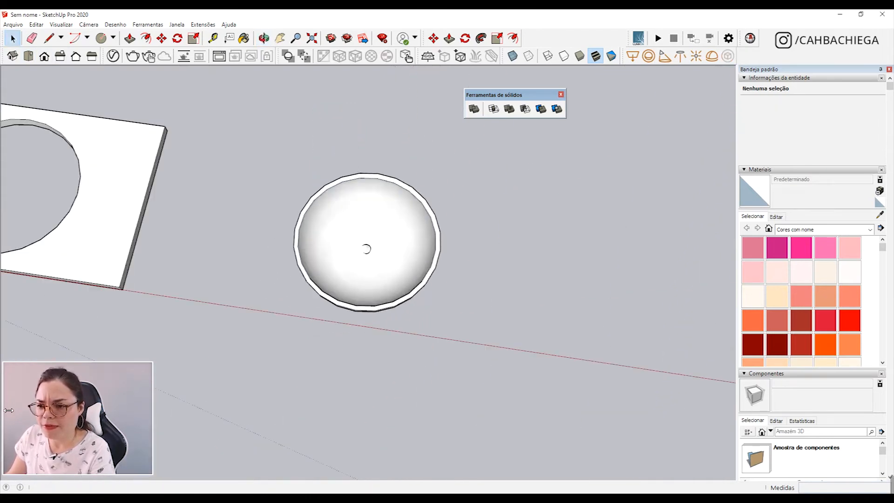
left_click(368, 254)
Draw a small circle on the ground beside the bowl and extrude it upward into a tall cylinder.
scroll(427, 326, "up", 3)
key("c")
left_click(469, 356)
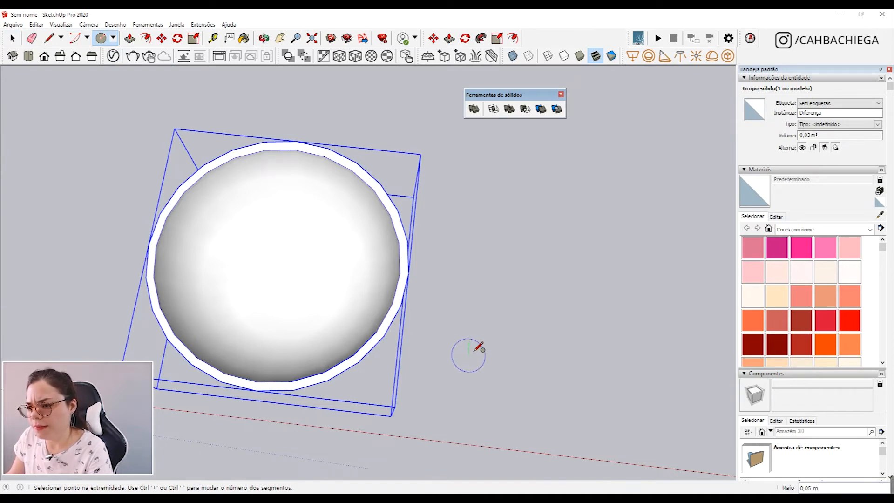
left_click(479, 347)
key("space")
left_click(467, 356)
key("p")
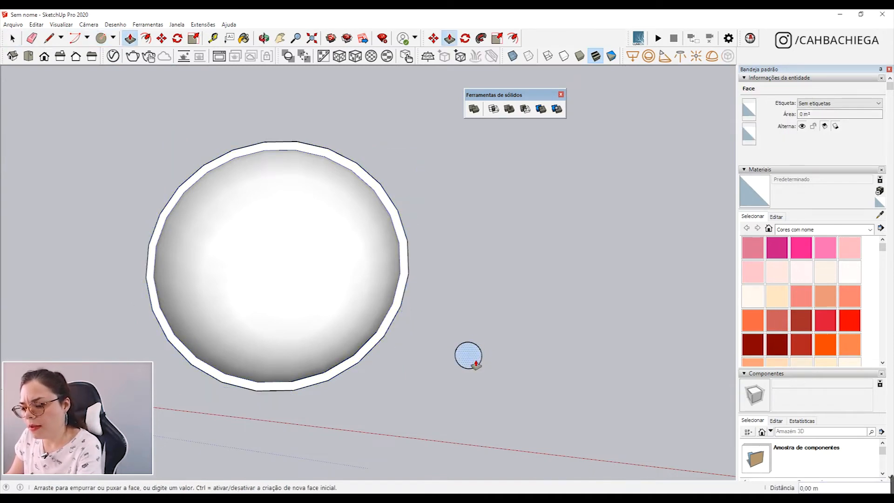
left_click(475, 364)
left_click(451, 192)
Select all the faces and edges of the new upright cylinder and make them a group.
middle_click_drag(478, 309, 441, 386)
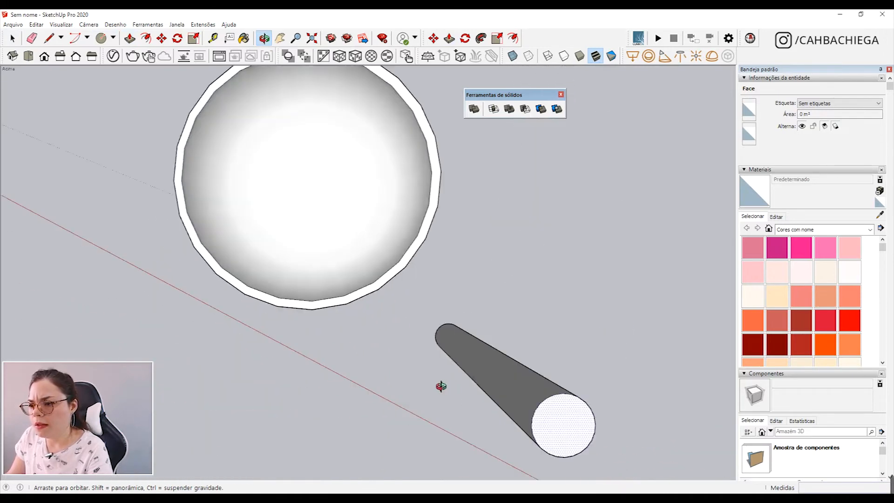
scroll(441, 387, "down", 3)
key("space")
right_click(464, 371)
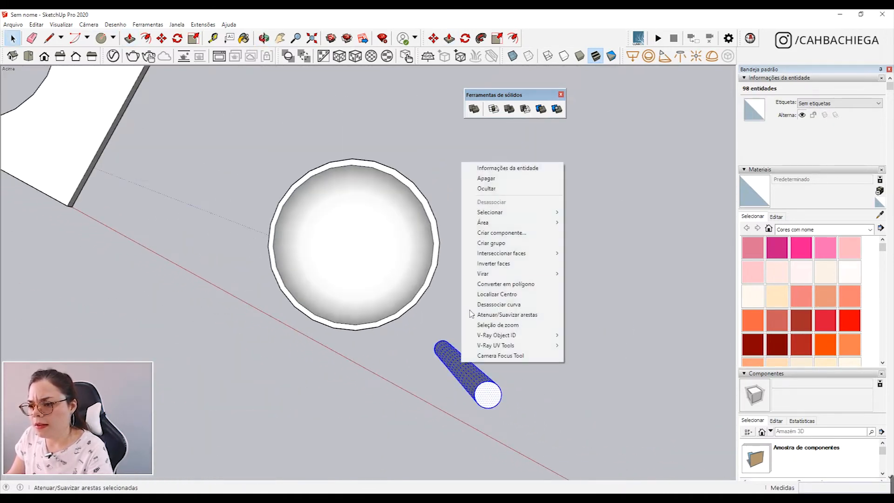
left_click(484, 238)
Move the cylinder group from beside the bowl to the bowl's interior.
middle_click_drag(484, 239, 483, 337)
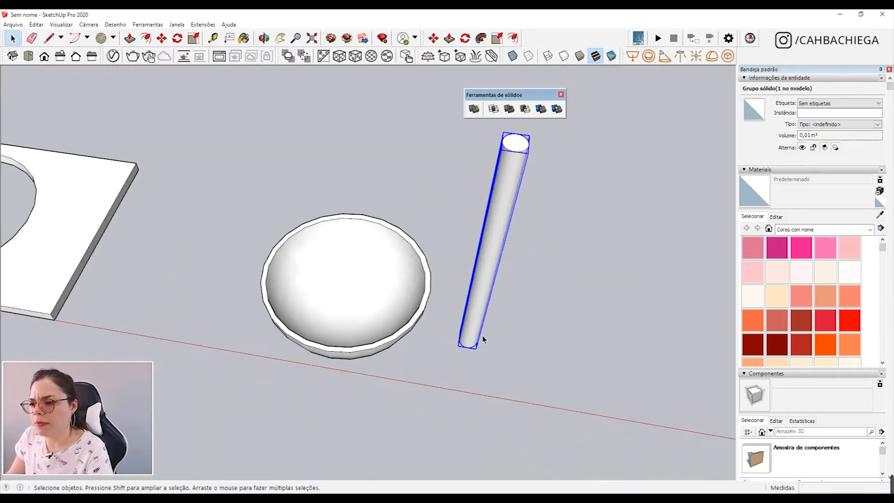
key("m")
left_click(473, 346)
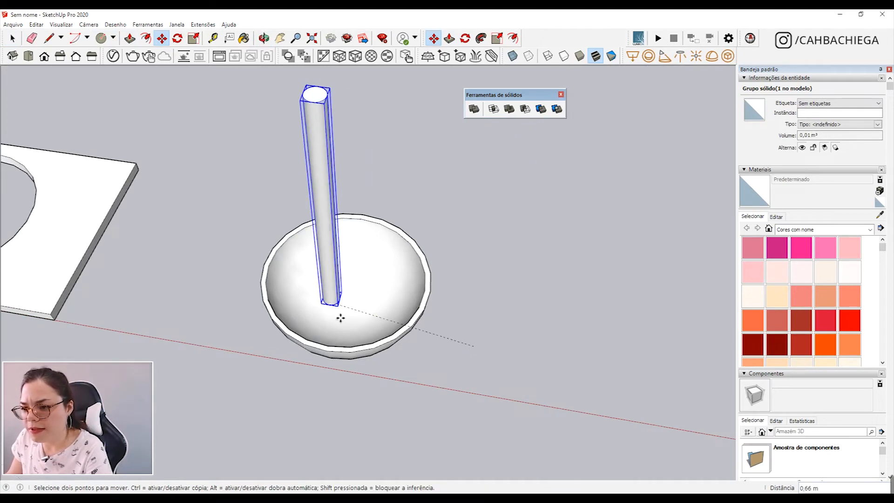
left_click(361, 321)
Shift the cylinder about 0.15 m toward the middle of the bowl and lower it through the bowl's base.
middle_click_drag(369, 320, 351, 202)
scroll(359, 233, "down", 2)
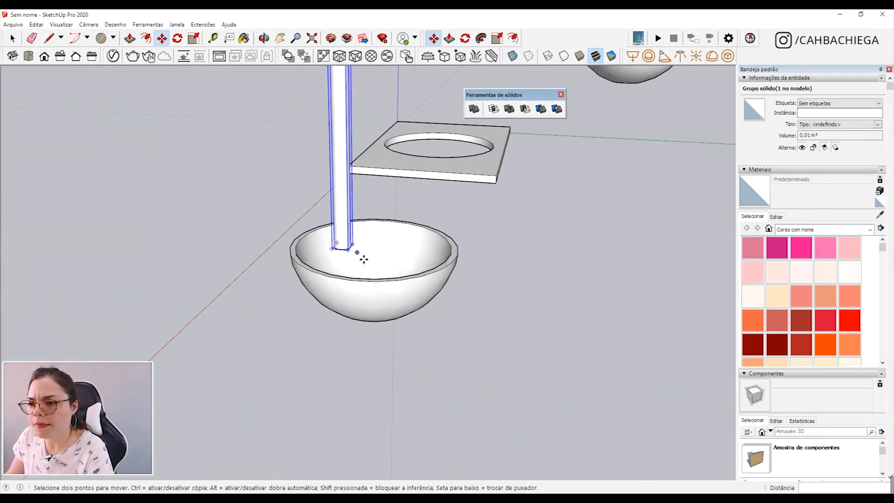
left_click(356, 257)
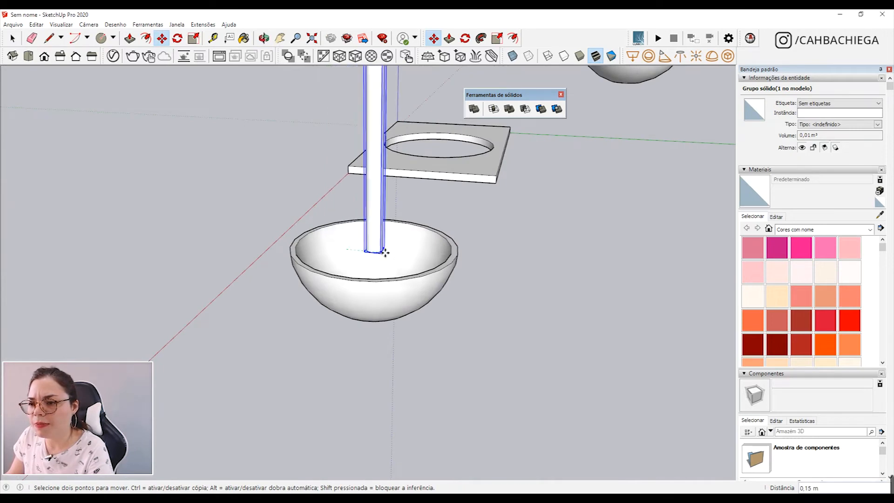
left_click(381, 215)
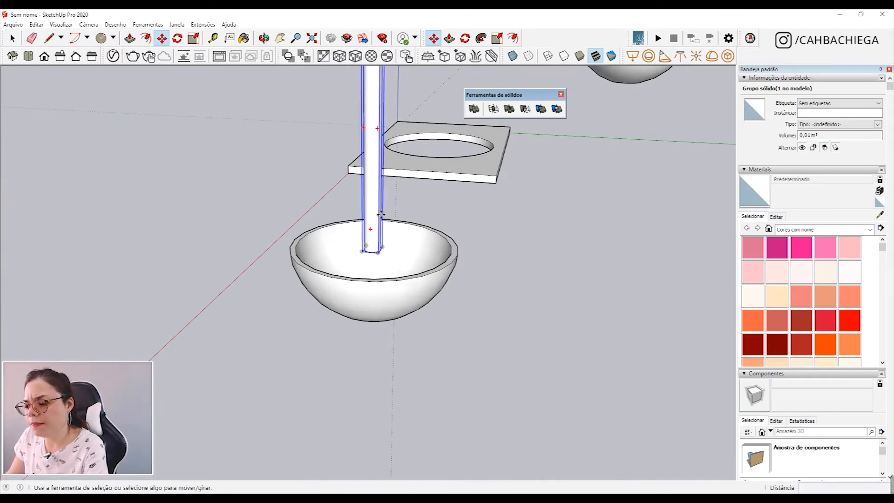
left_click(381, 214)
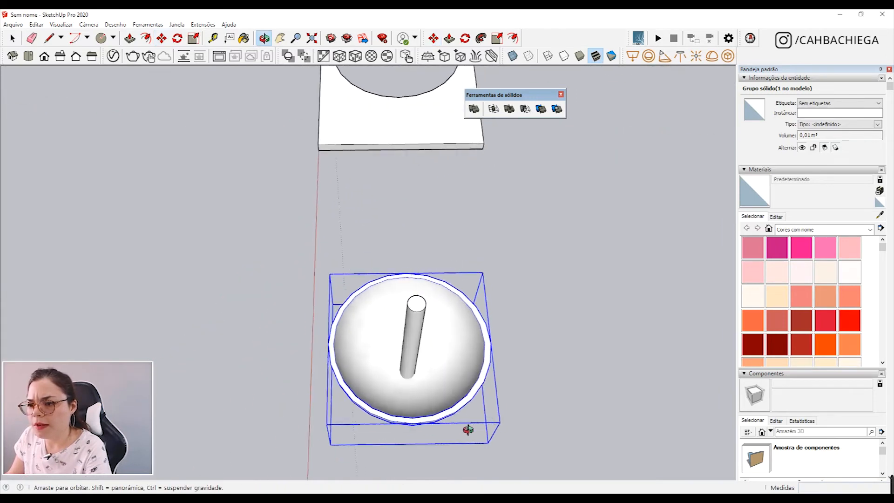
middle_click_drag(467, 431, 496, 263)
middle_click_drag(424, 273, 463, 379)
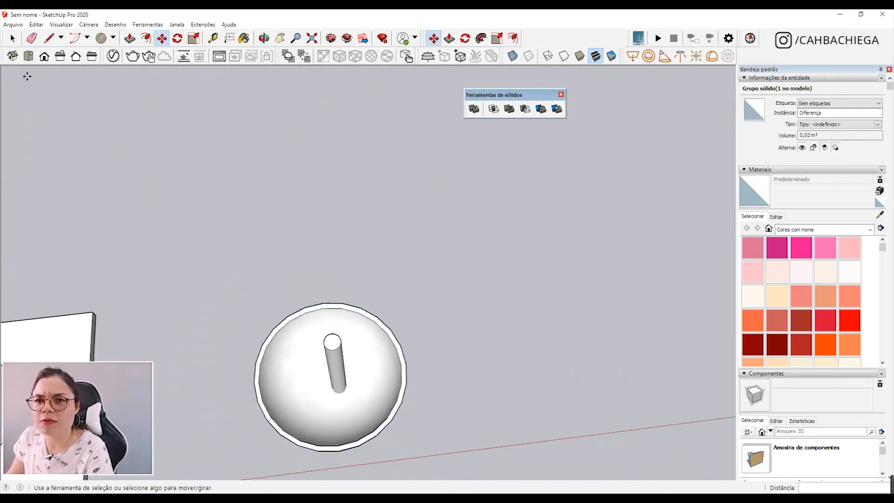
Set a top view in parallel projection and move the cylinder about 0.01 m to centre it in the bowl.
left_click(28, 56)
middle_click_drag(429, 257, 373, 278, "shift")
key("m")
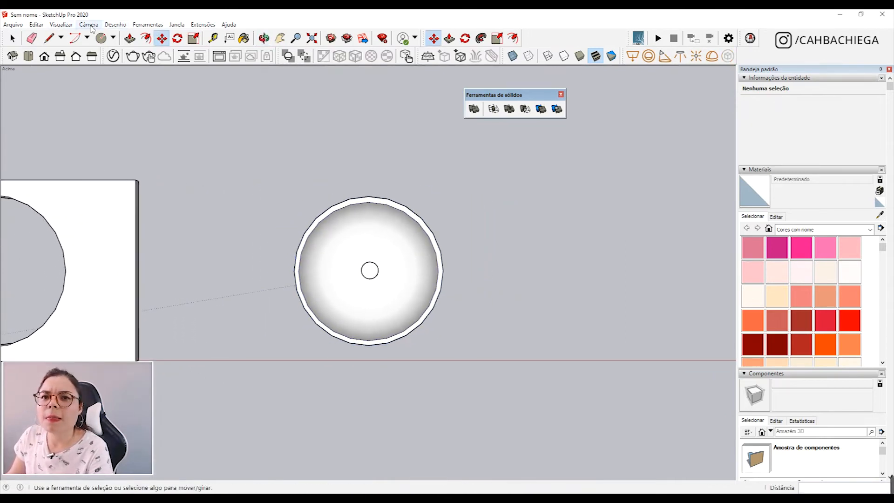
left_click(88, 24)
left_click(113, 68)
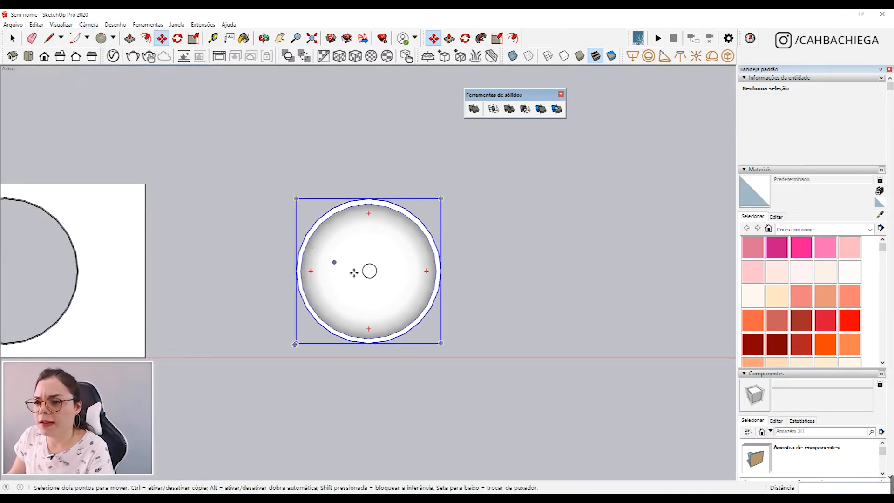
left_click(368, 270)
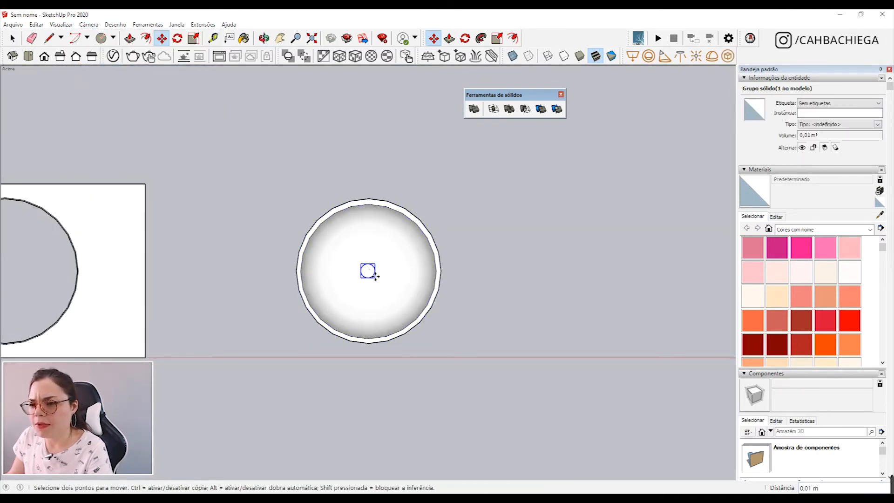
left_click(369, 273)
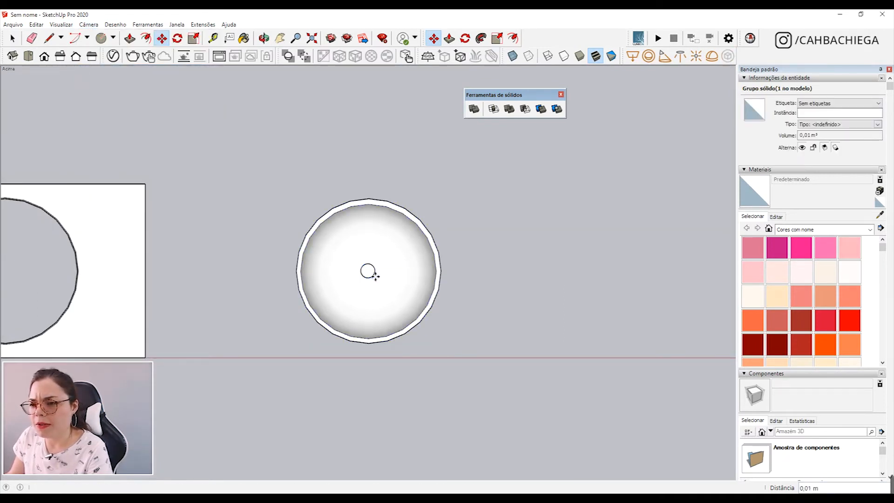
left_click(87, 25)
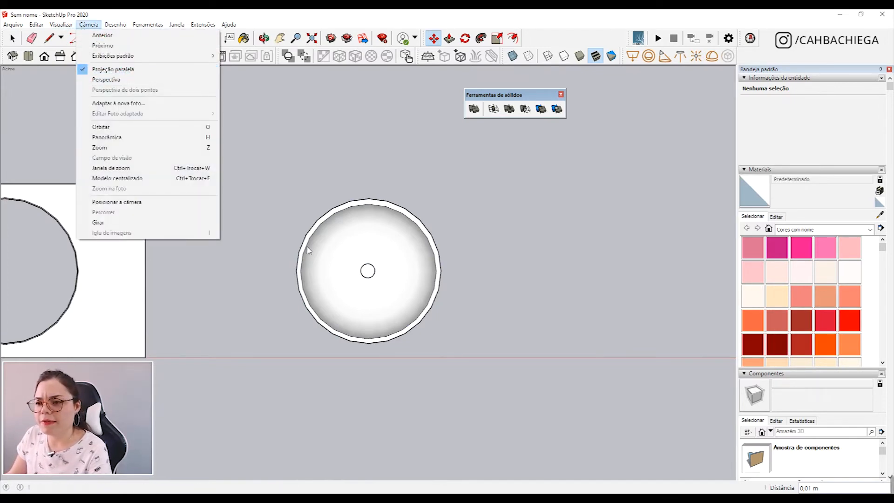
left_click(368, 271)
left_click(367, 270)
key("q")
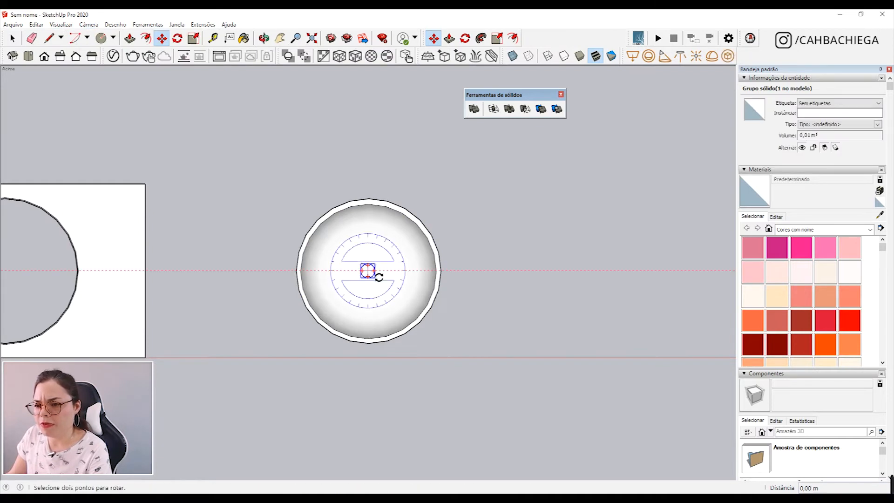
key("m")
left_click(369, 272)
key("space")
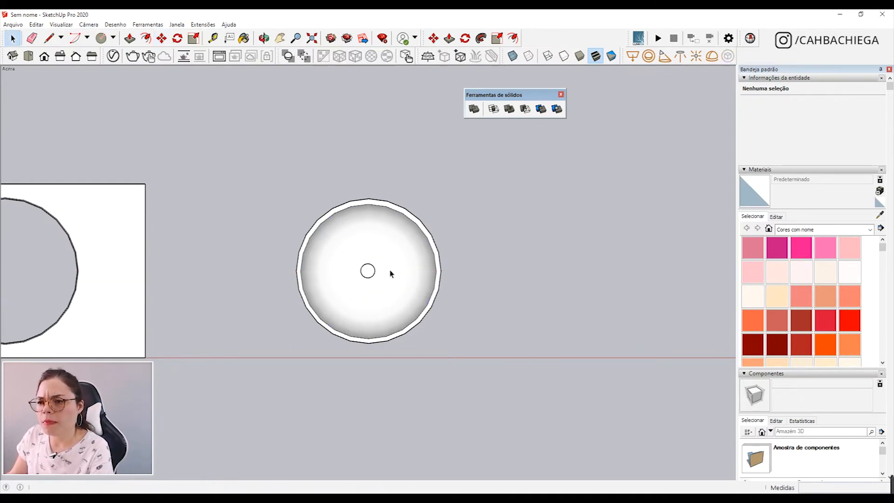
Restore the perspective projection and subtract the cylinder from the bowl to cut a drain hole.
left_click(89, 24)
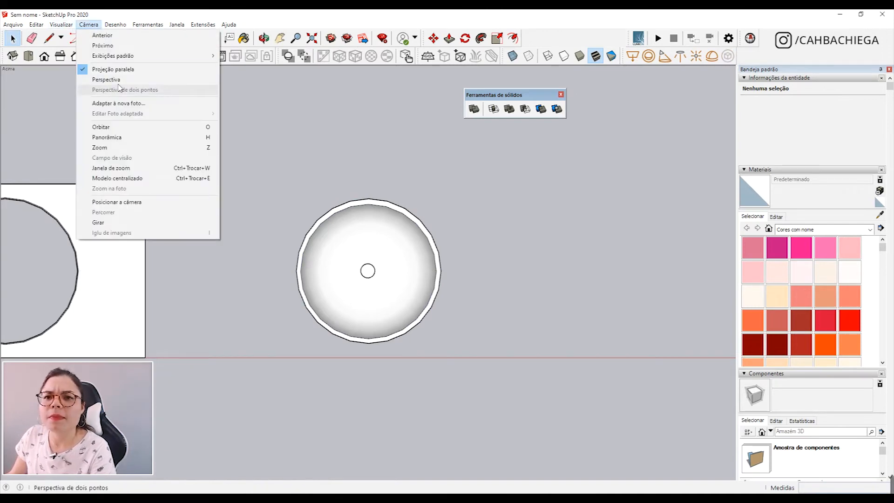
left_click(106, 79)
middle_click_drag(228, 237, 421, 249)
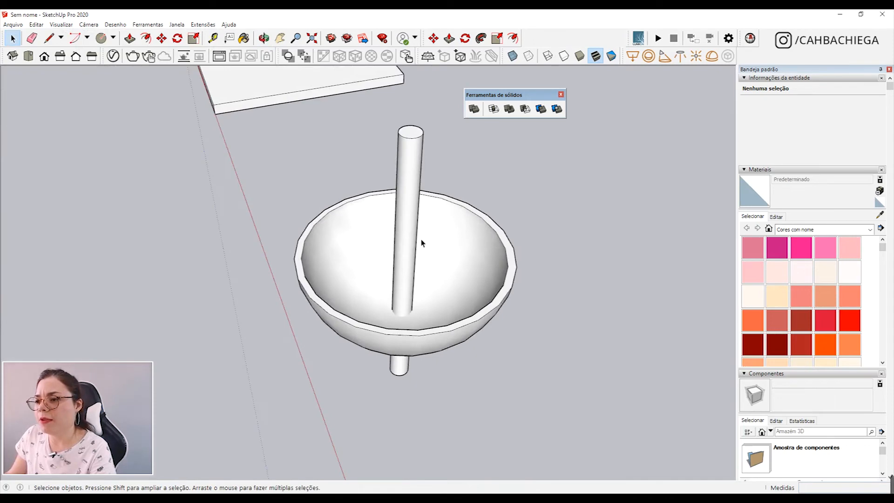
left_click(529, 110)
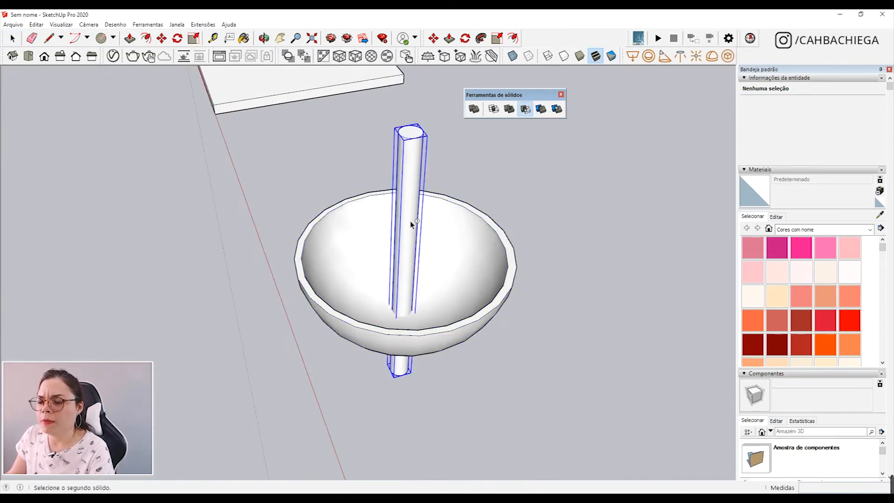
left_click(466, 293)
middle_click_drag(399, 253, 452, 392)
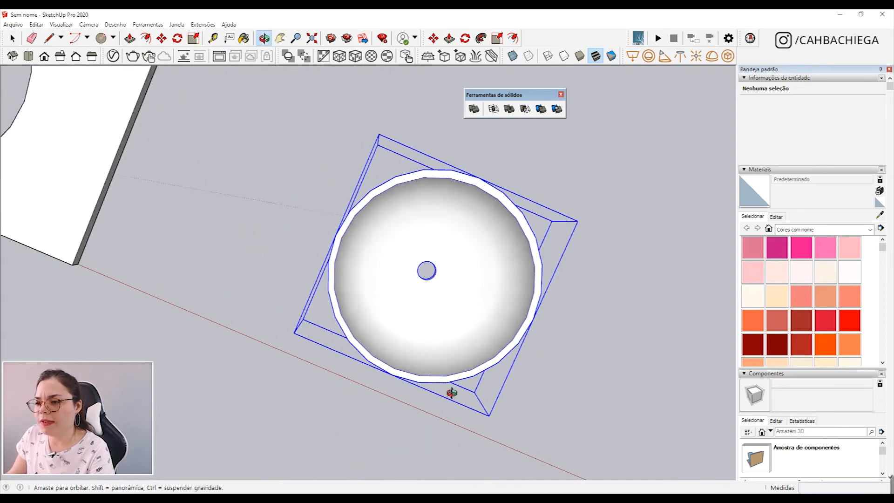
Select only the bowl and move it over to the slab with the circular opening.
scroll(425, 322, "down", 3)
left_click(56, 112, "shift")
scroll(418, 302, "down", 2)
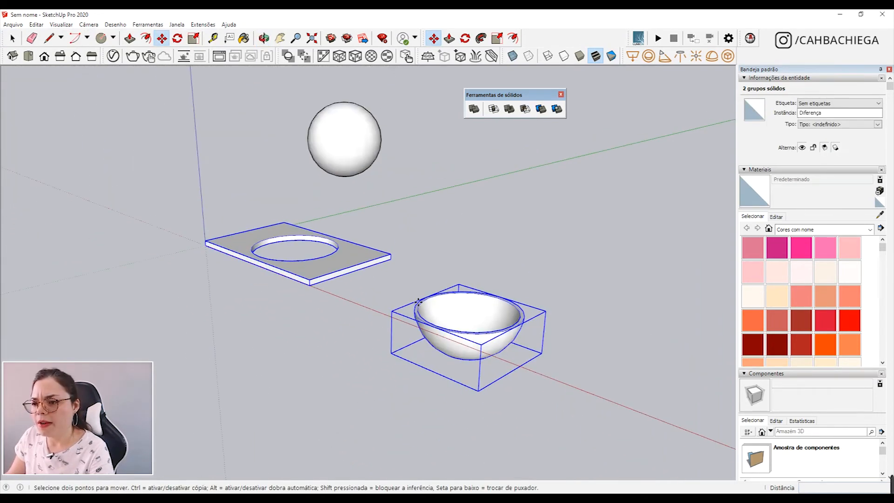
key("space")
left_click(348, 339)
left_click(455, 326)
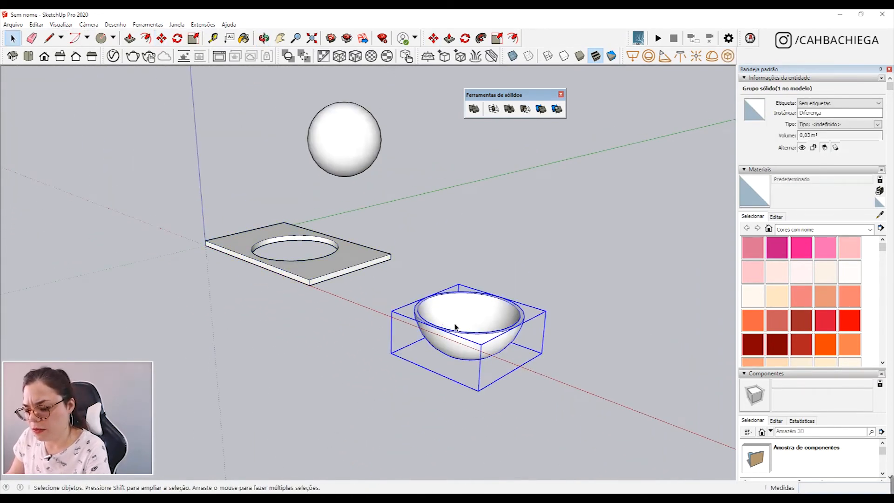
key("m")
left_click(455, 326)
left_click(299, 272)
Reposition the bowl so it sits in the slab's circular opening with its rim above the slab.
middle_click_drag(299, 272, 652, 308)
middle_click_drag(363, 247, 61, 284)
scroll(385, 301, "up", 3)
left_click(353, 305)
left_click(354, 284)
middle_click_drag(354, 284, 455, 475)
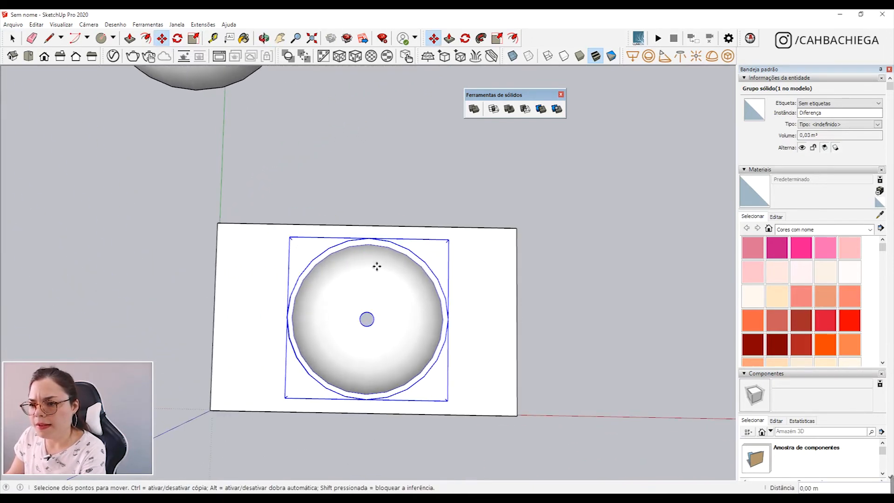
middle_click_drag(377, 267, 406, 375)
Scale the bowl up uniformly by about 1.05 from one corner and enlarge it slightly more from another corner.
key("s")
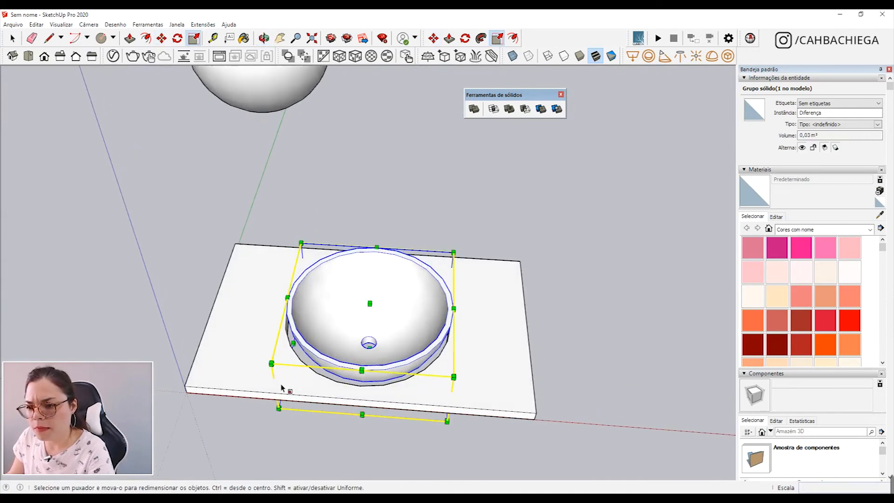
left_click_drag(271, 363, 260, 368)
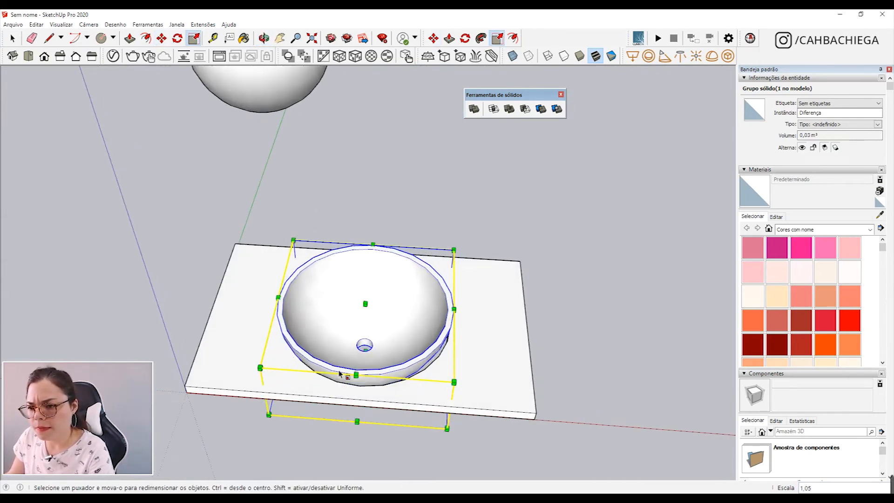
left_click_drag(454, 381, 462, 391)
Nudge the enlarged bowl to centre it over the slab's opening, check it in isometric view and deselect it.
middle_click_drag(462, 391, 419, 359)
left_click_drag(371, 354, 377, 355)
middle_click_drag(378, 354, 522, 370)
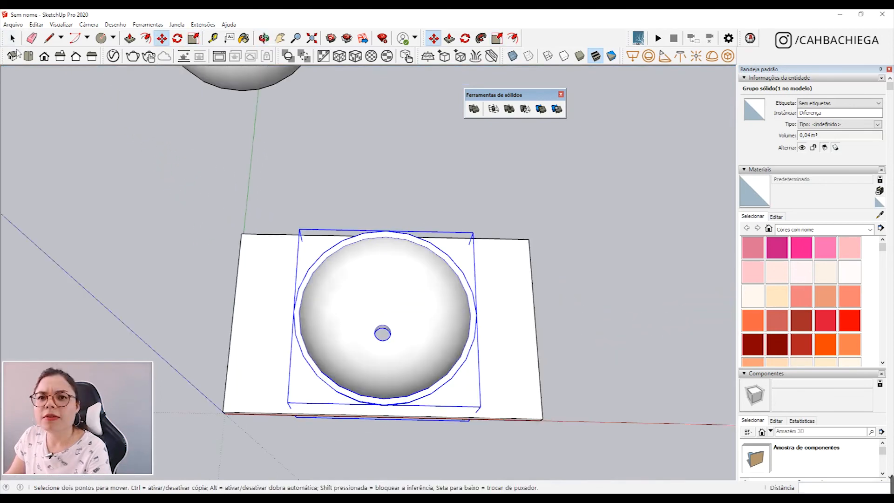
left_click(13, 56)
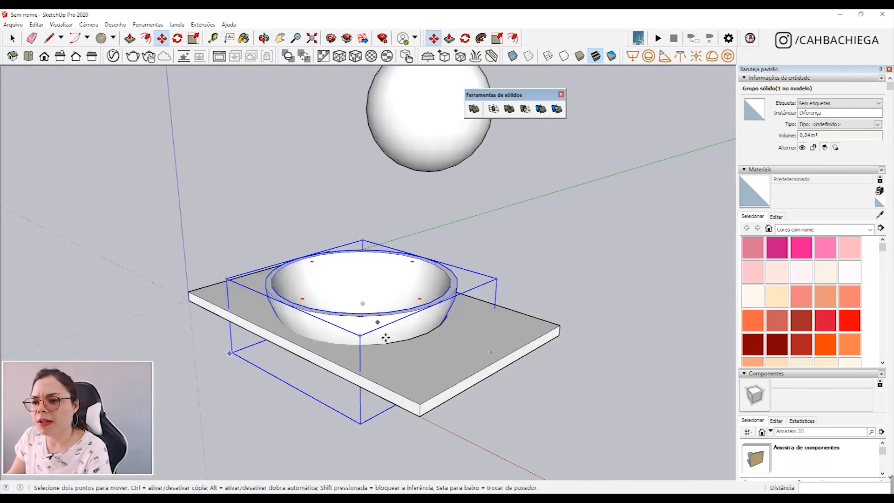
middle_click_drag(385, 330, 421, 197)
left_click(351, 213)
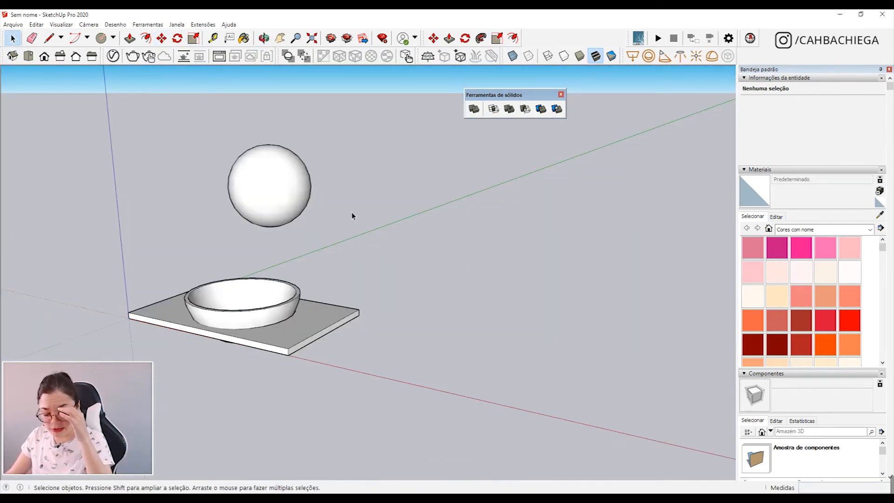
Place the Solid Inspector toolbar below the solid tools toolbar and select the slab.
left_click_drag(741, 39, 503, 154)
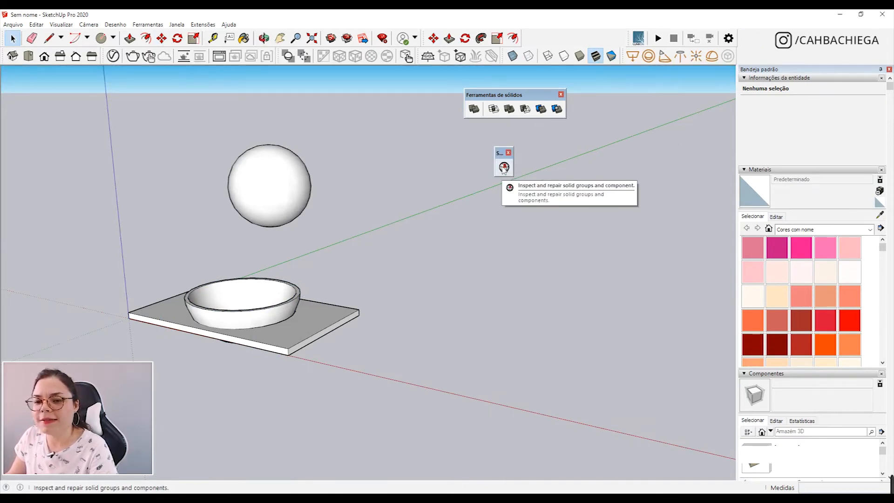
left_click(297, 303)
left_click(297, 316)
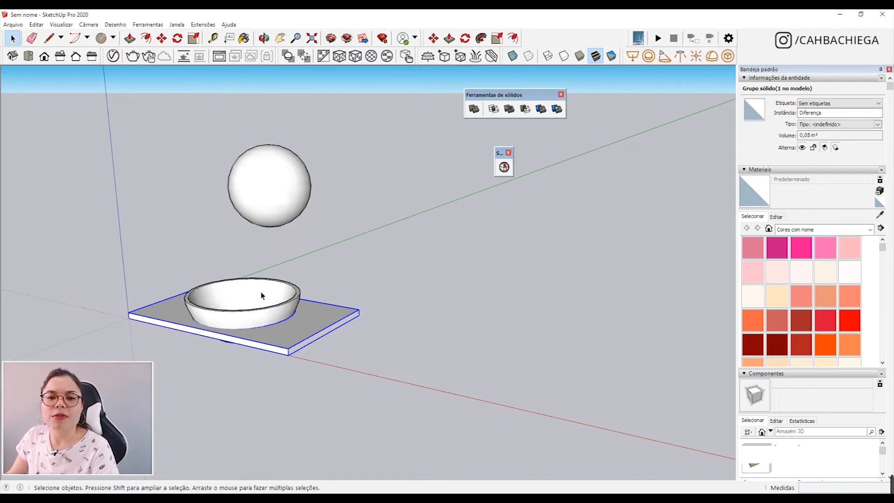
Check the entity information of the slab, the bowl and the sphere to see whether each is a solid group.
left_click(129, 38)
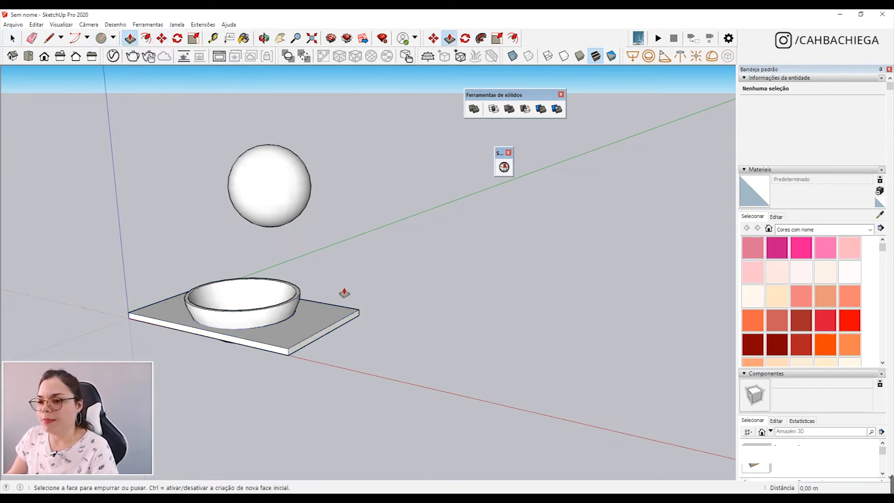
key("space")
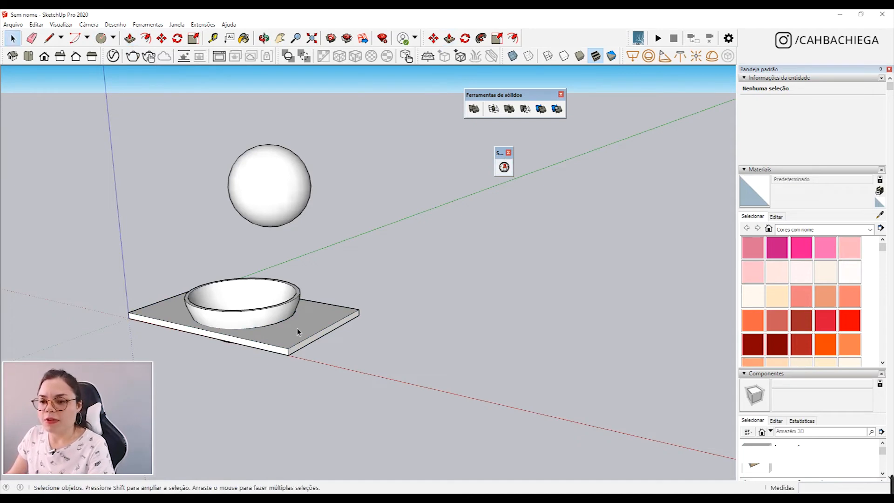
left_click(297, 329)
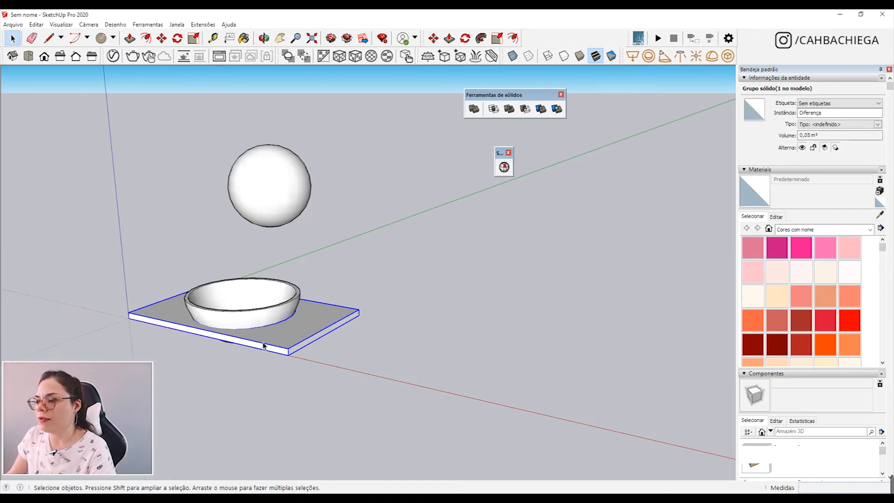
left_click(214, 313)
left_click(278, 193)
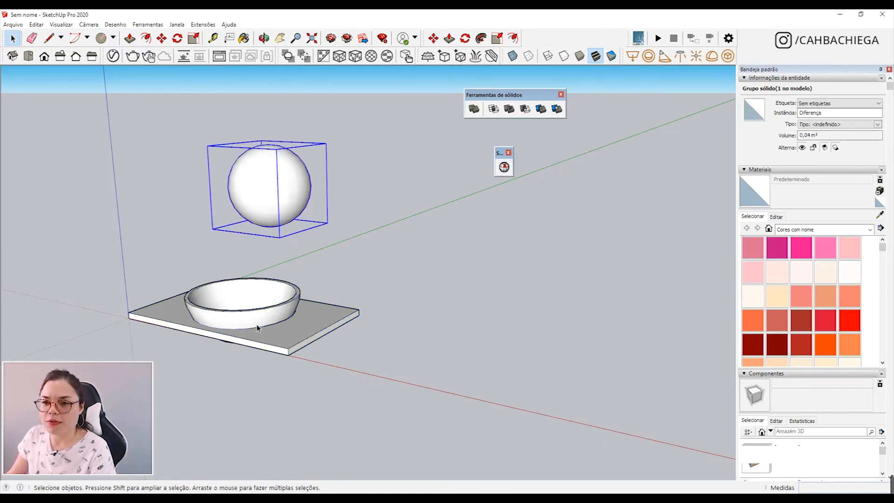
left_click(289, 338)
left_click(273, 325)
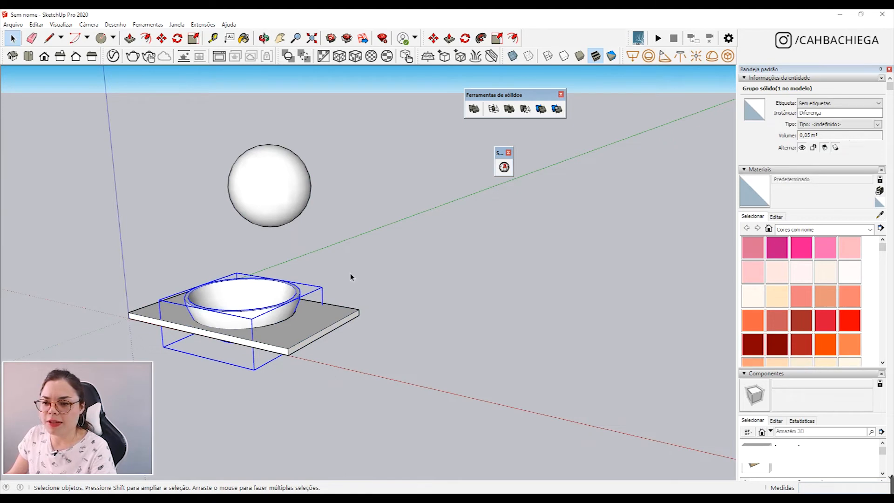
Open the slab group and draw a loose line about 0.43 m long from its front corner across the top face.
middle_click_drag(287, 322, 261, 343)
left_click(325, 401)
scroll(346, 413, "up", 3)
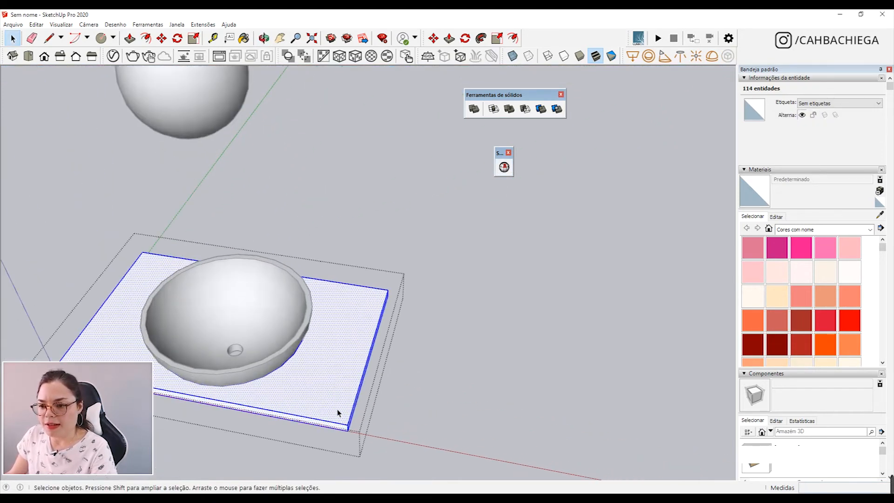
key("l")
left_click(348, 427)
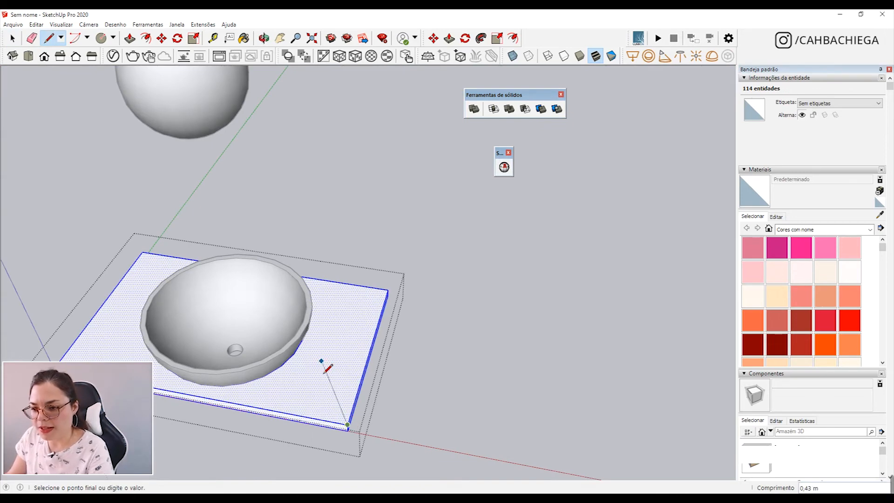
key("space")
middle_click_drag(325, 372, 461, 239)
left_click(461, 239)
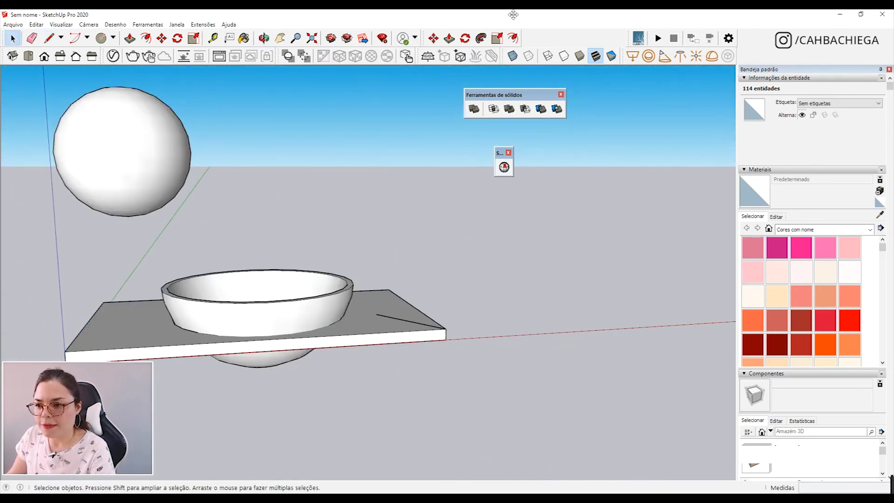
Copy the slab with the loose line along the red axis so that the copy overlaps the original.
left_click(405, 319)
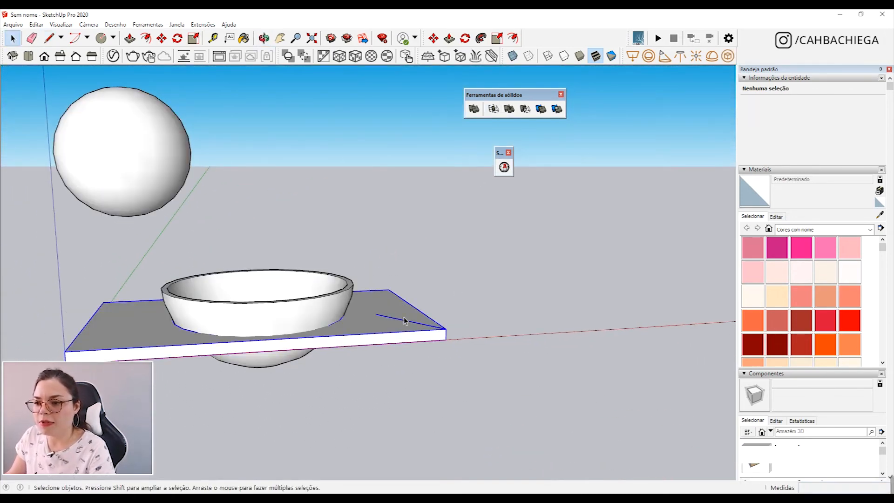
middle_click_drag(516, 288, 365, 369)
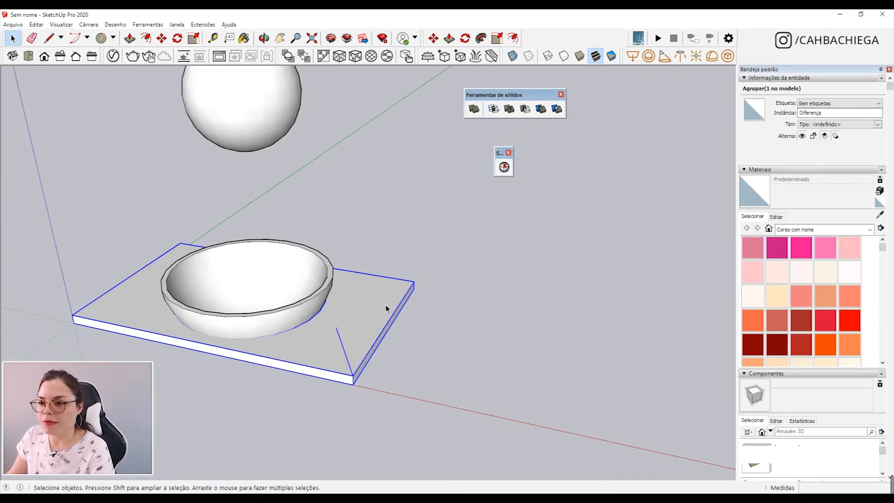
key("m")
left_click(308, 352)
key("ctrl")
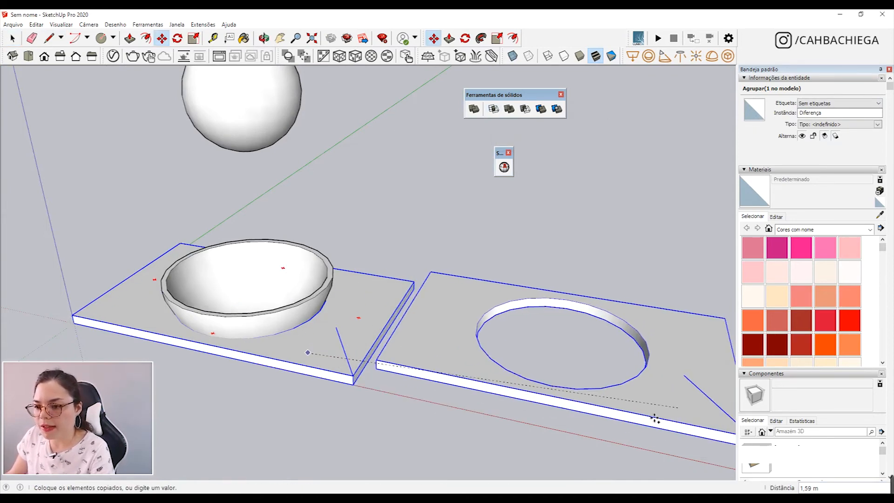
left_click(603, 423)
middle_click_drag(466, 415, 441, 295)
key("space")
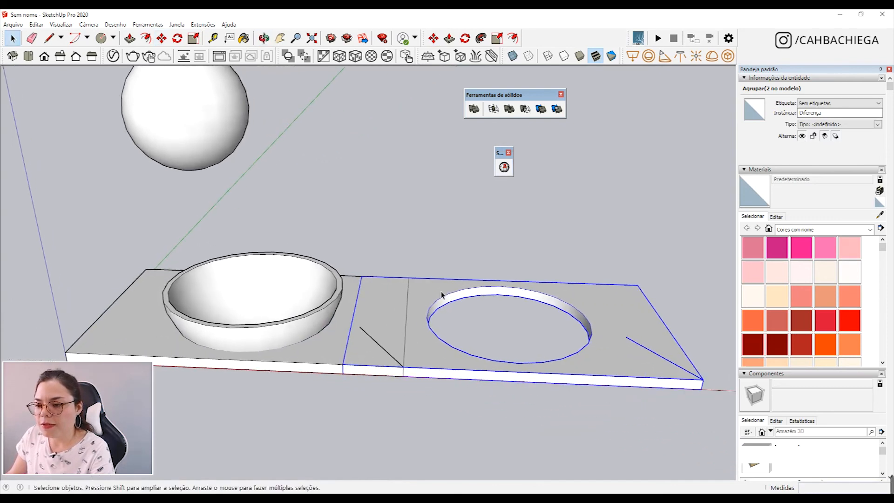
Try to join the two overlapping slabs with Outer Shell, and delete the slab copy.
left_click(474, 109)
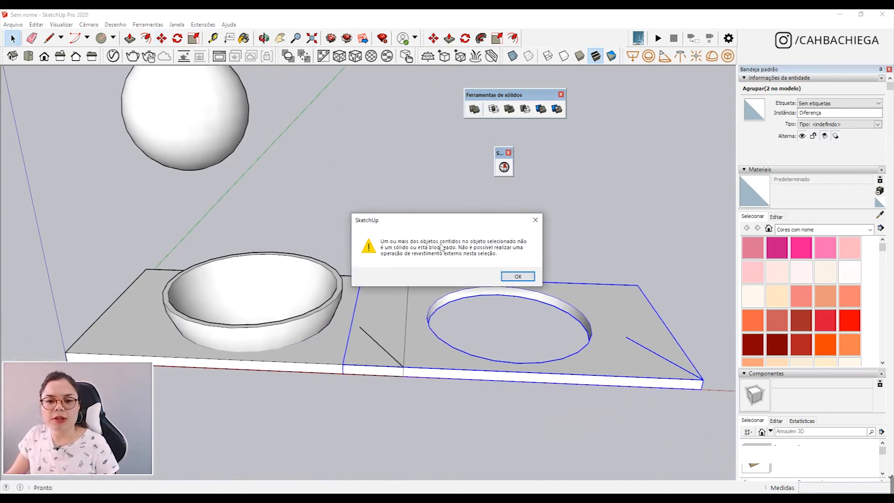
left_click(535, 220)
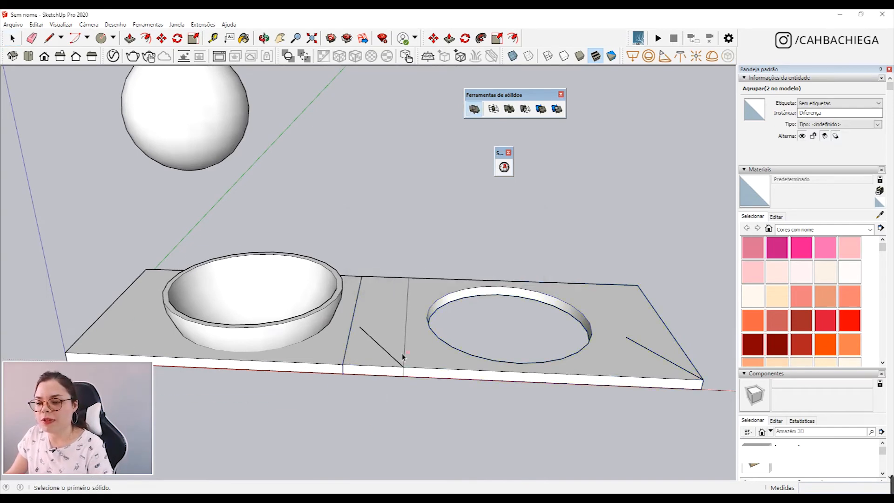
key("space")
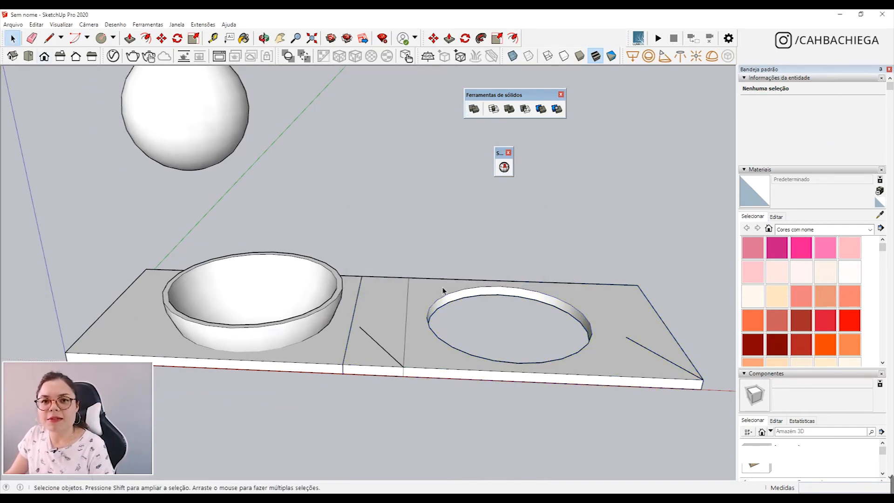
left_click(438, 321)
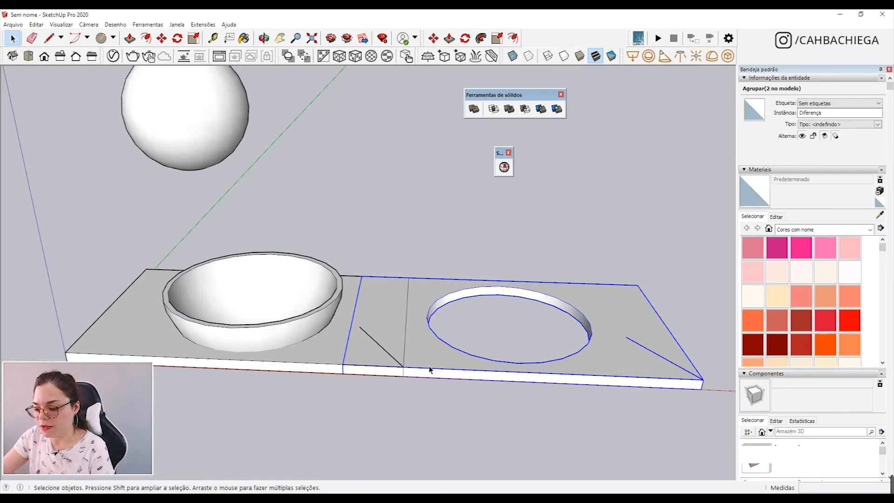
key("Delete")
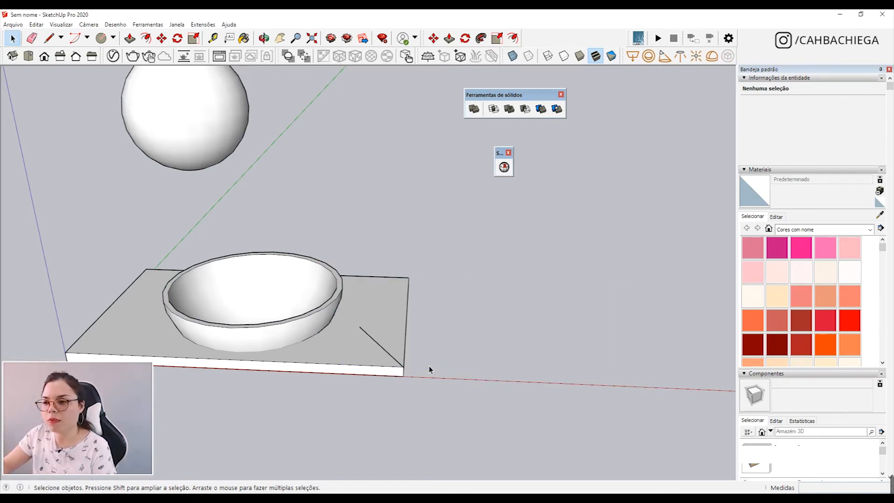
Run Solid Inspector² on the slab and place its window clear of the model.
left_click(364, 348)
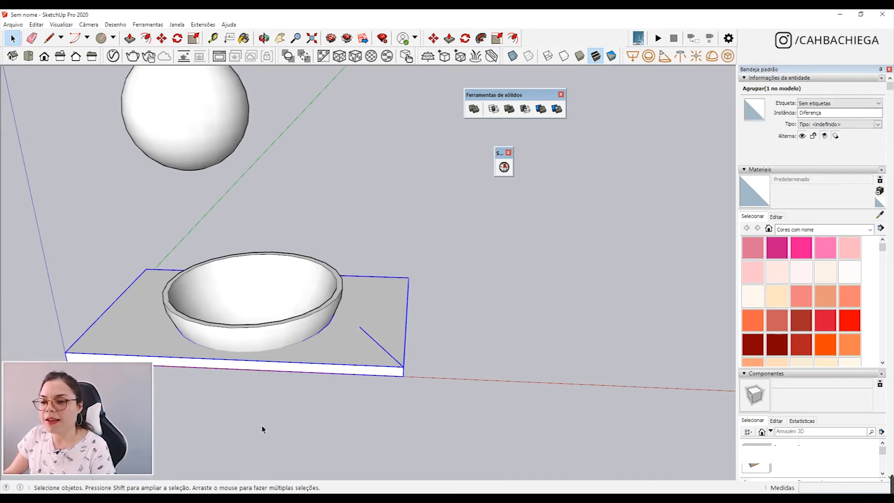
left_click(505, 168)
left_click_drag(36, 114, 73, 114)
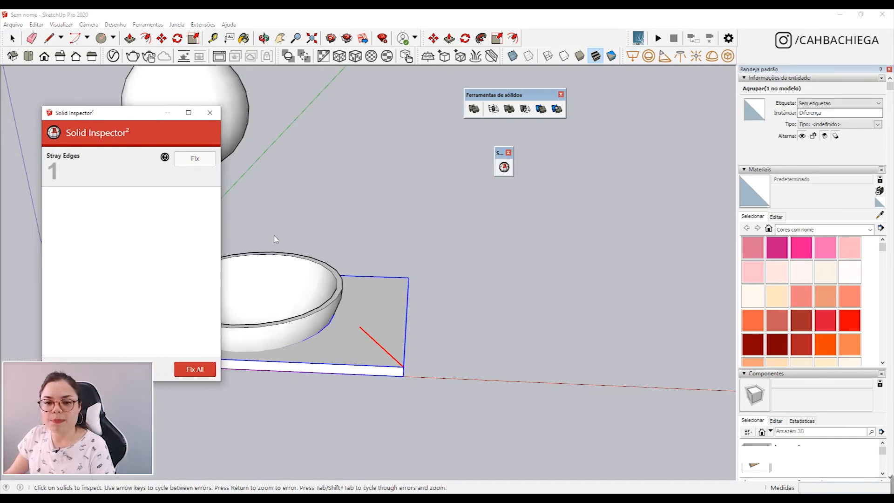
left_click_drag(134, 117, 618, 157)
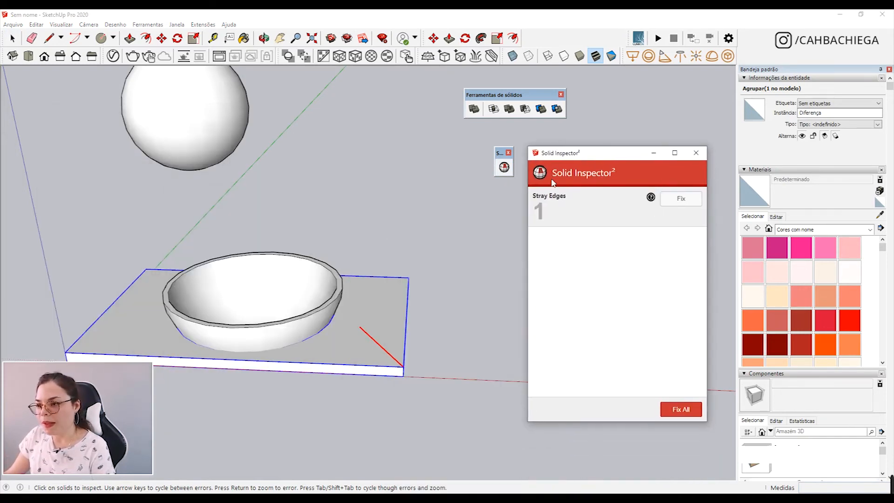
Inspect the bowl for solid errors with Solid Inspector².
left_click(361, 331)
left_click(368, 305)
left_click(228, 332)
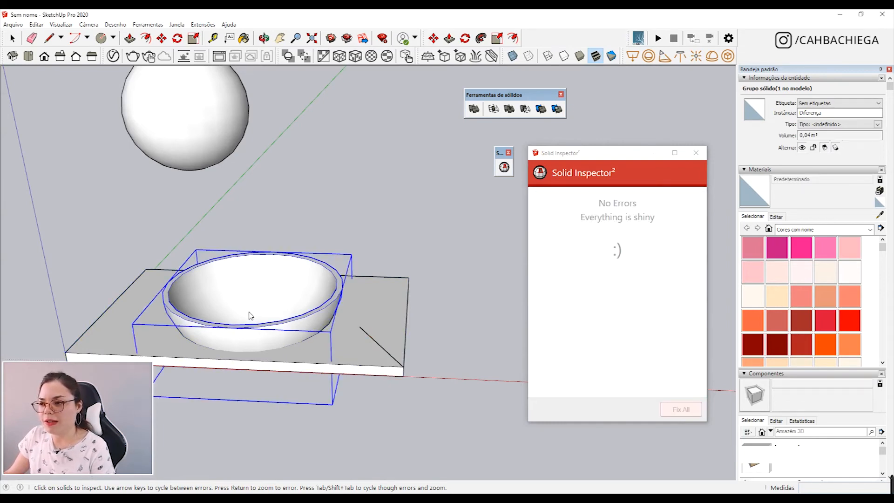
Inspect the slab again, read the explanation of stray edges and fix the slab's stray edge.
left_click(359, 357)
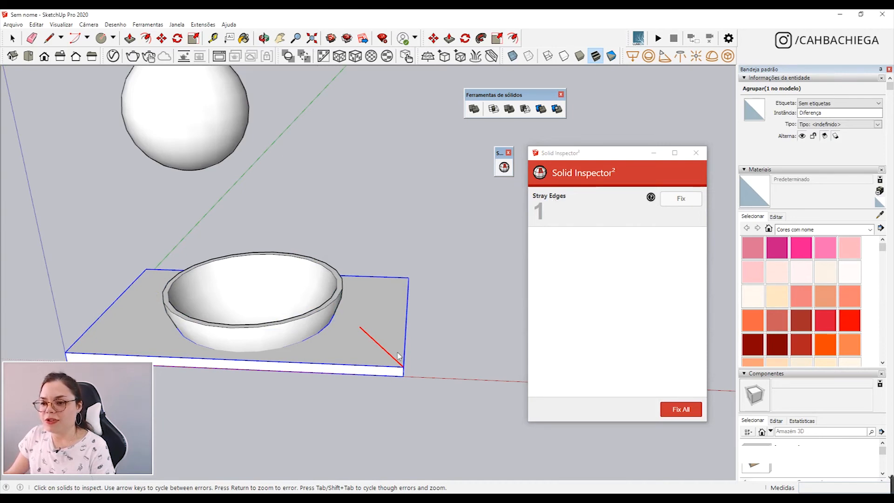
scroll(398, 356, "up", 5)
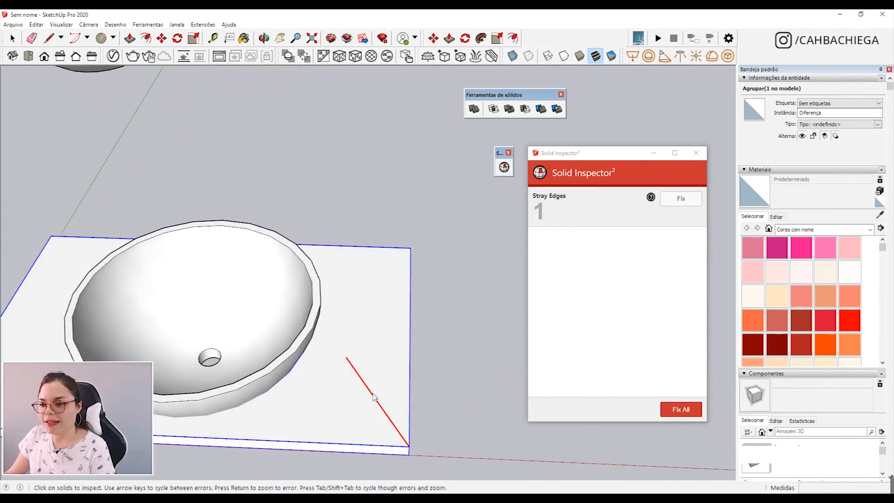
middle_click_drag(401, 433, 395, 418)
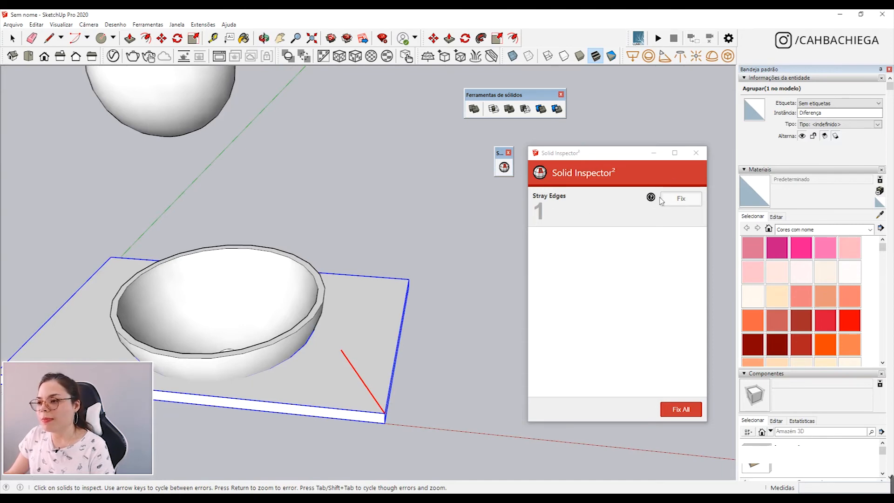
mouse_move(656, 200)
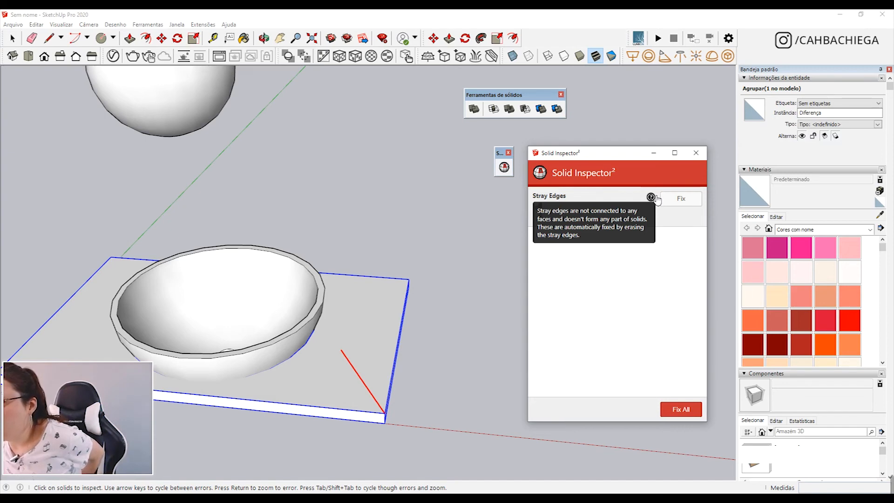
left_click(688, 202)
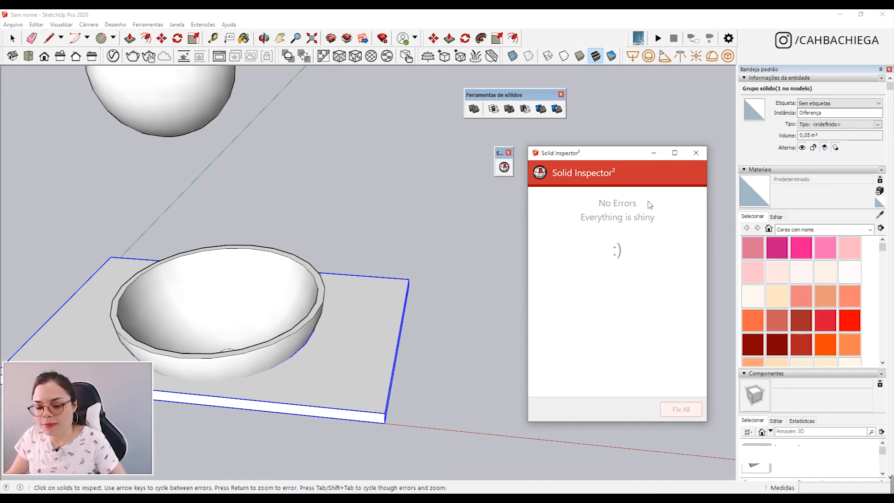
Close Solid Inspector², open the slab group and delete its top face.
middle_click_drag(283, 334, 385, 363)
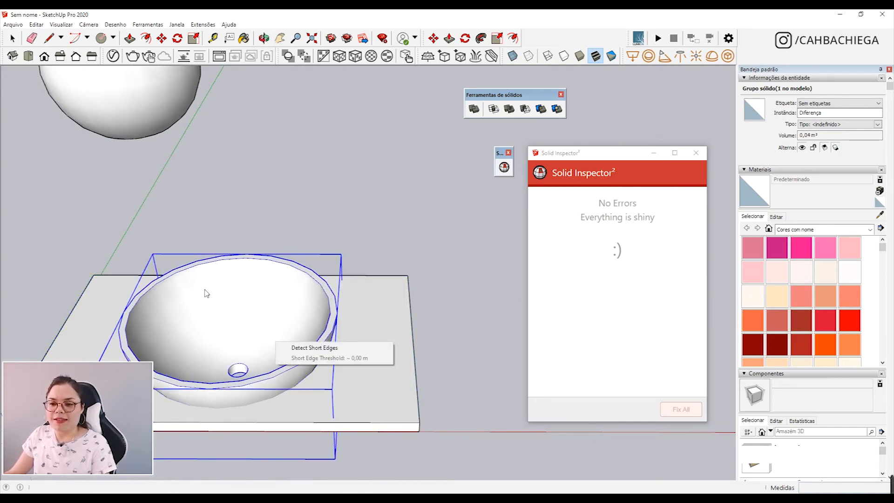
left_click(696, 153)
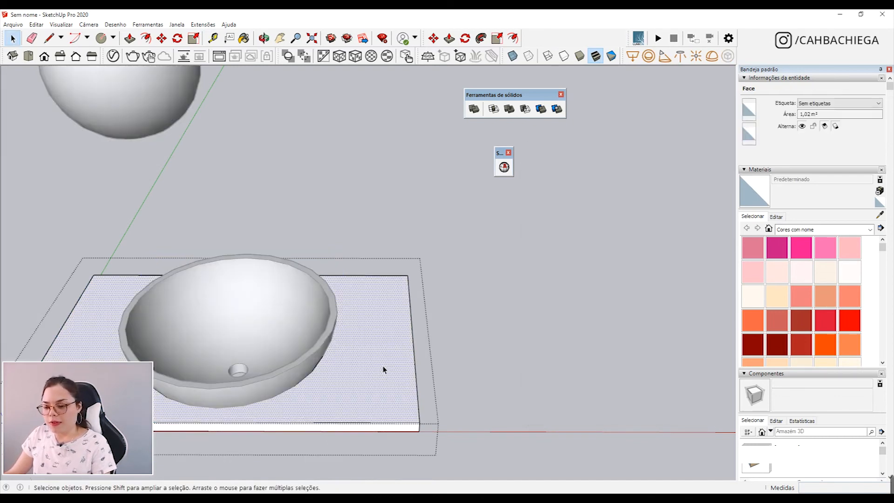
Run Solid Inspector² on the whole model and try to fix all the nested instance errors.
left_click(504, 167)
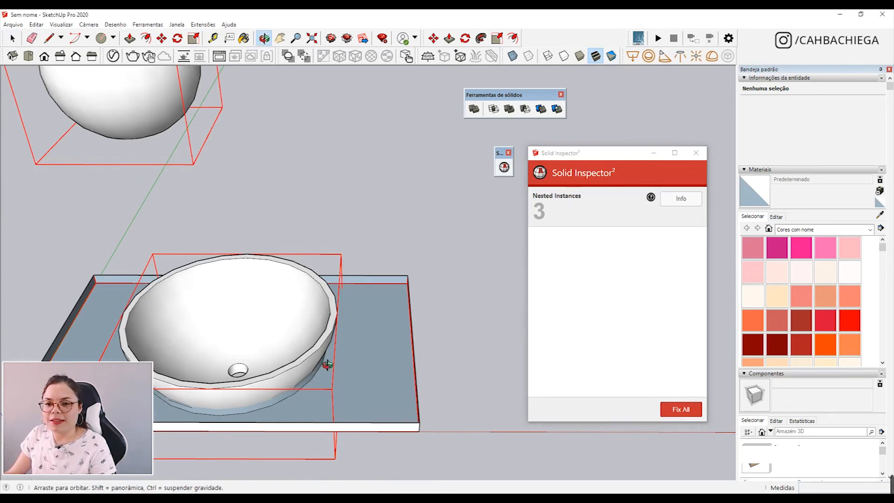
middle_click_drag(463, 391, 495, 242)
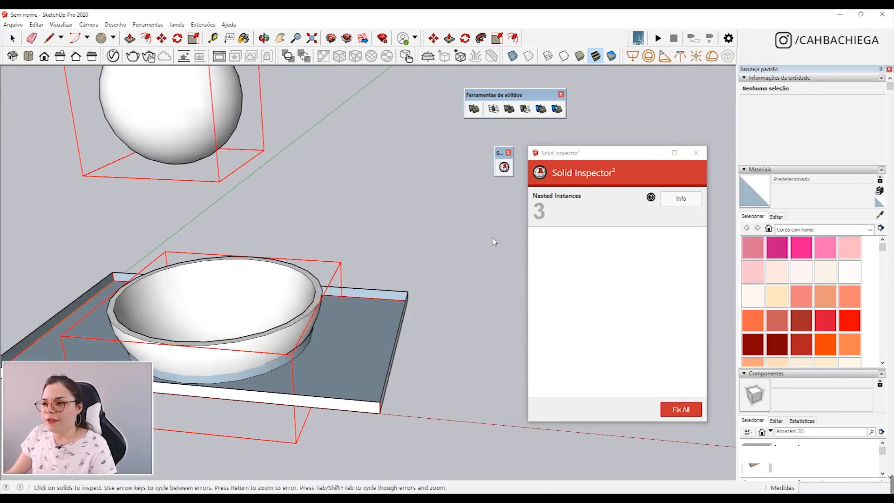
left_click(660, 205)
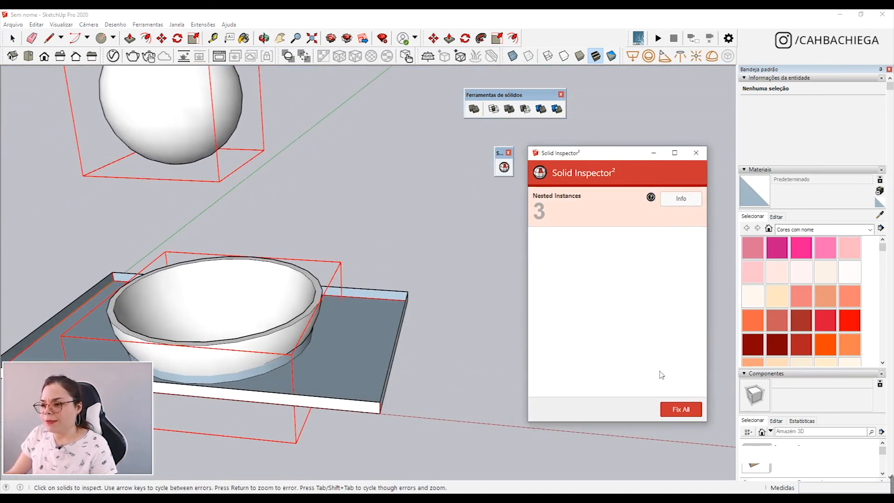
left_click(682, 411)
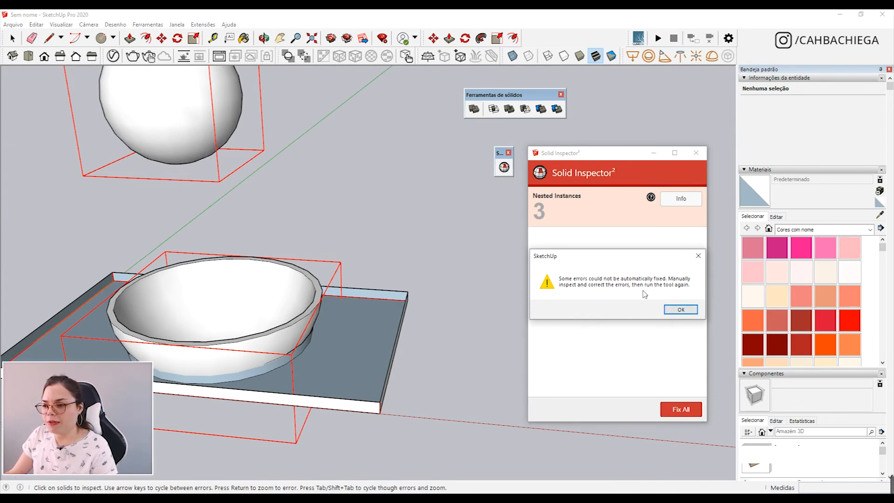
left_click(700, 259)
Inspect the open-topped slab alone with Solid Inspector².
left_click(333, 329)
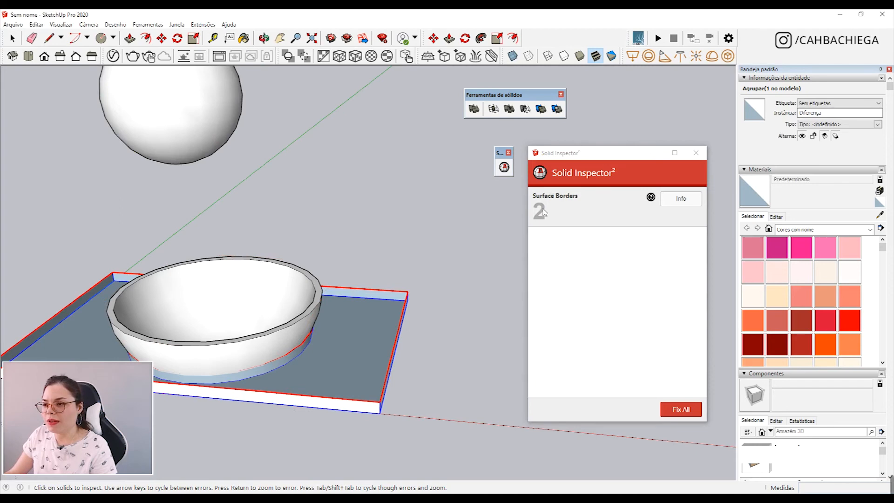
Read the explanation of the slab's surface border errors, close it and examine the highlighted open edges.
left_click(681, 199)
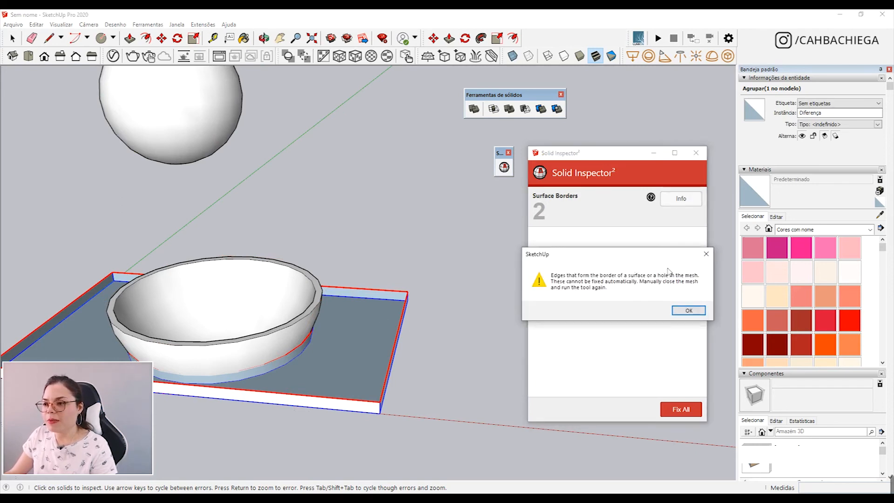
left_click(707, 255)
middle_click_drag(263, 329, 186, 427)
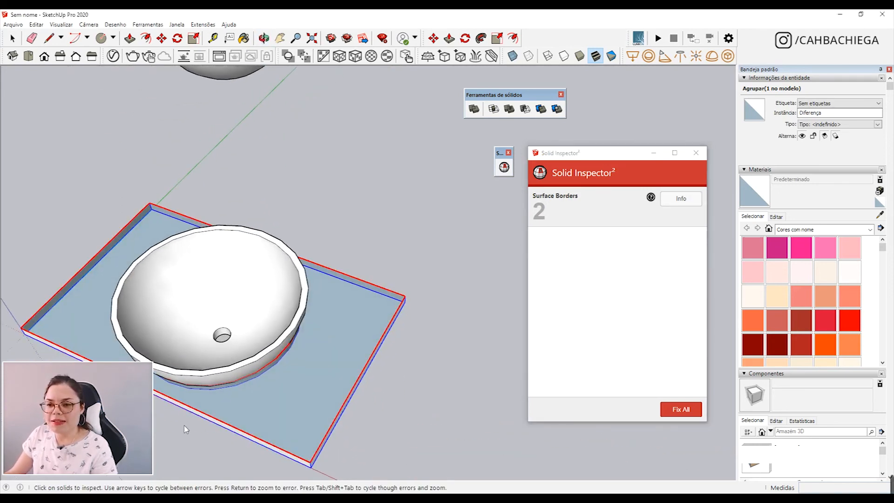
scroll(287, 362, "up", 2)
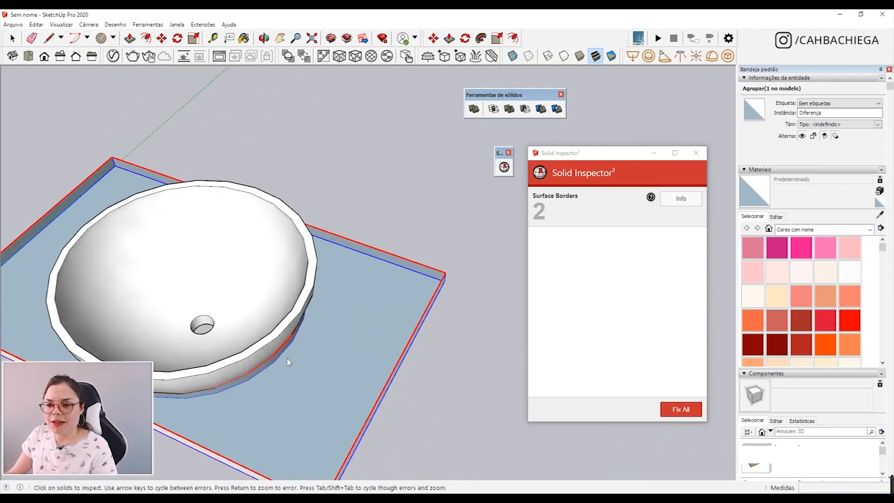
Close Solid Inspector² and undo the deletion of the slab's top face.
left_click(696, 153)
middle_click_drag(451, 336, 476, 317)
key("Return")
key("ctrl+z")
middle_click_drag(407, 369, 295, 431)
left_click(621, 336)
middle_click_drag(283, 386, 417, 313)
left_click(395, 325)
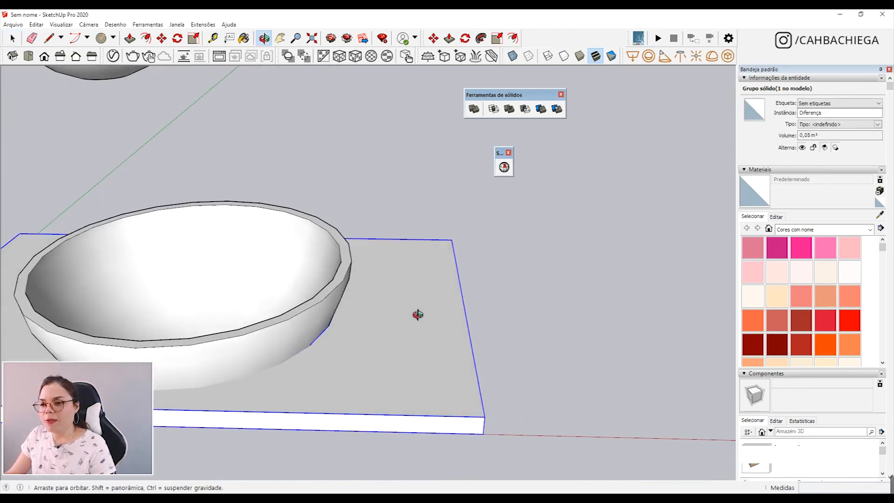
Place the Solid Inspector² toolbar above the bowl, and open and close the Extension Warehouse.
left_click_drag(504, 155, 321, 148)
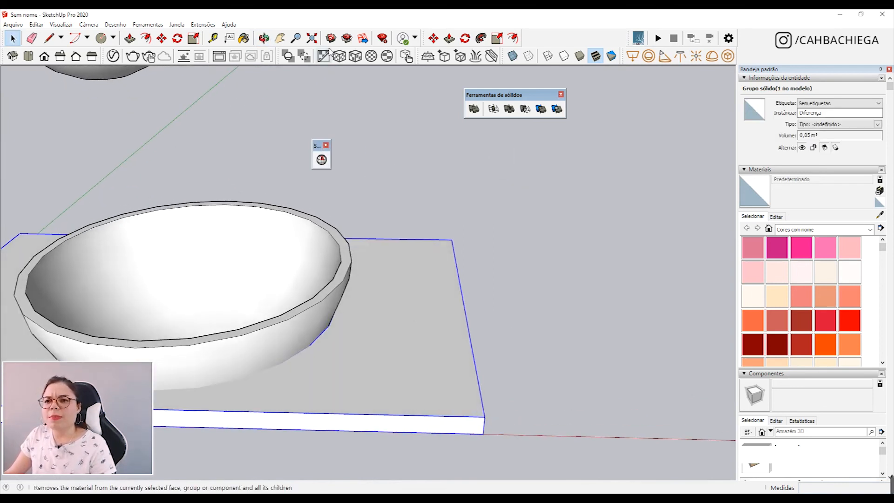
left_click(349, 40)
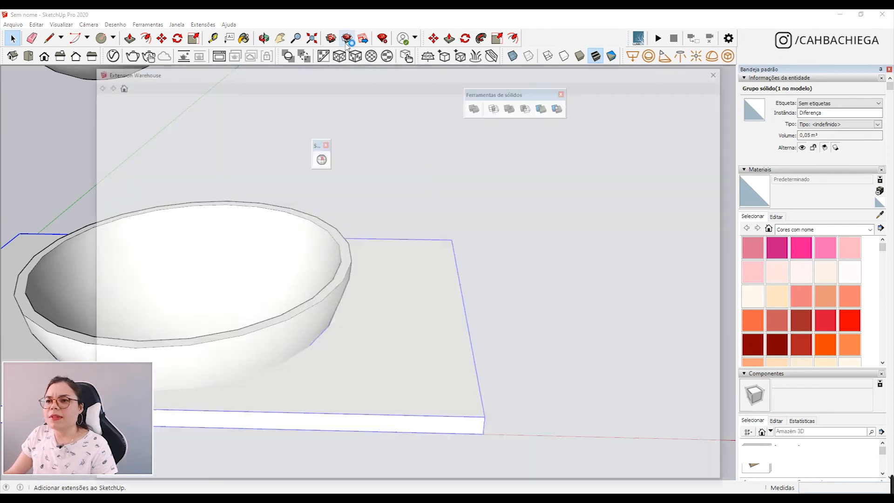
left_click(721, 71)
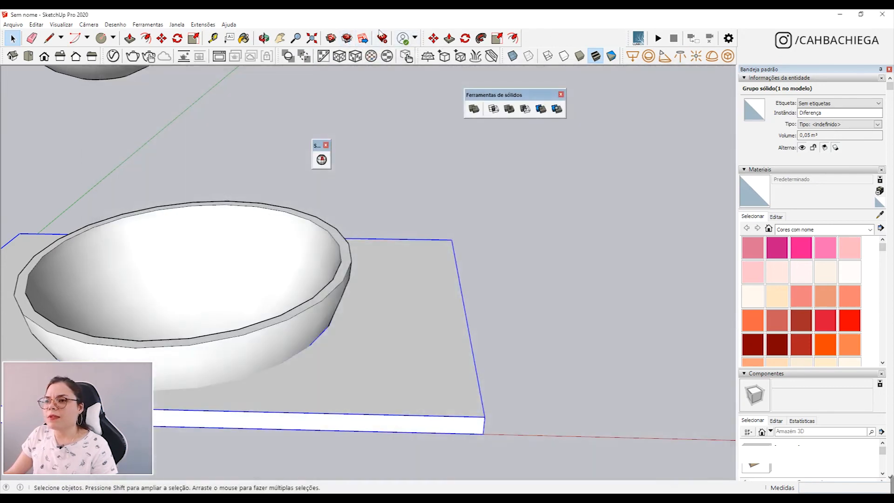
Look through the installed extensions in the Extension Manager for Solid Inspector² and TT_Lib², and close it.
left_click(321, 158)
scroll(260, 226, "down", 1)
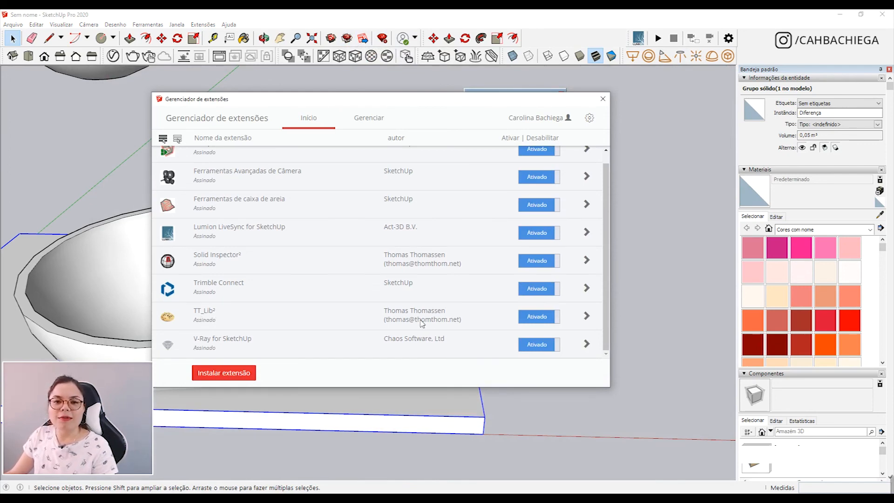
scroll(139, 311, "down", 1)
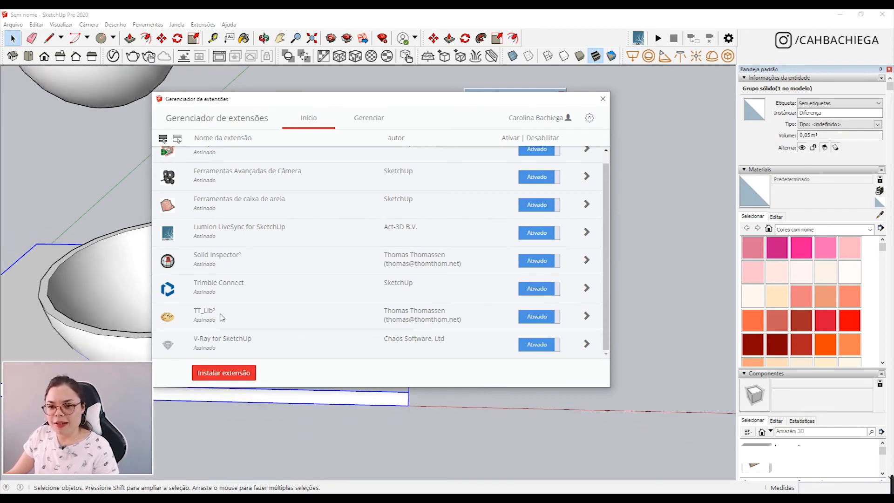
scroll(252, 321, "up", 1)
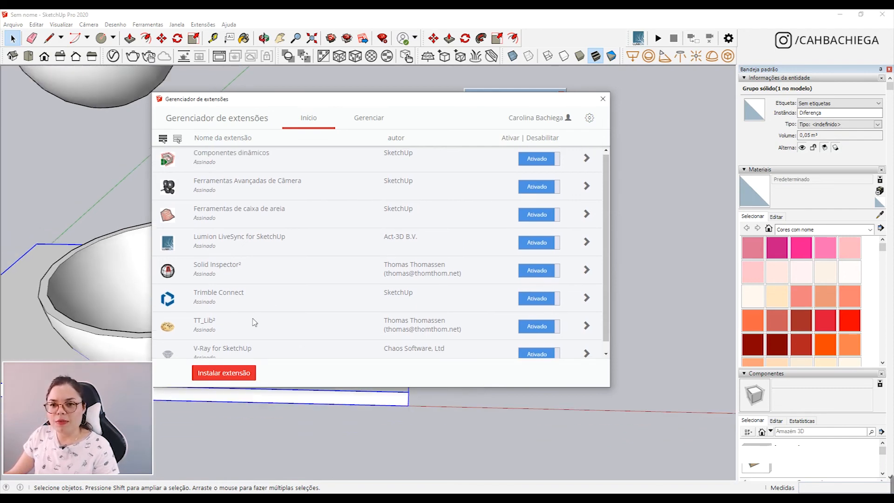
scroll(228, 260, "down", 1)
left_click(206, 259)
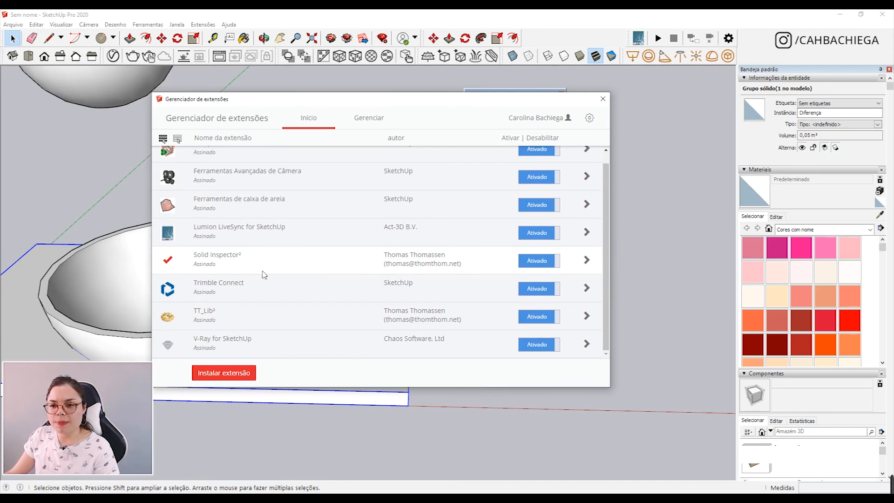
left_click(602, 99)
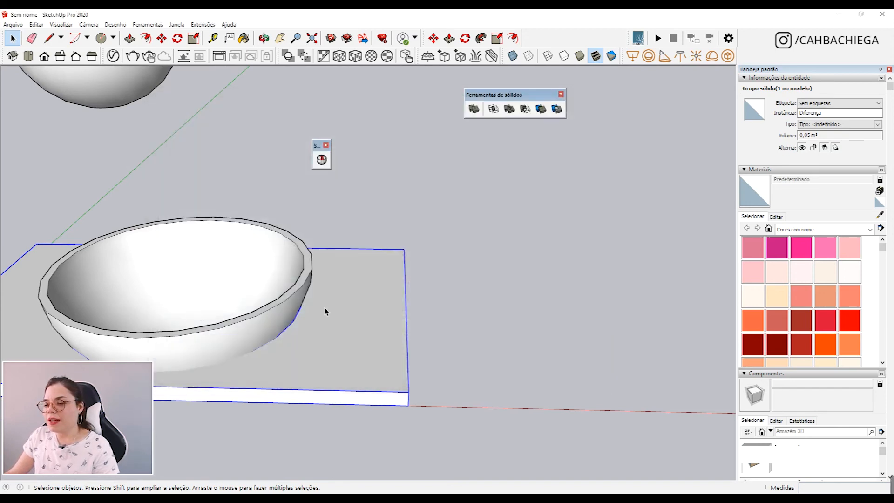
Place the Solid Inspector² toolbar beside the solid tools toolbar and deselect the slab.
scroll(289, 326, "down", 2)
left_click_drag(317, 146, 619, 99)
scroll(285, 266, "down", 2)
left_click(438, 287)
middle_click_drag(176, 295, 226, 404)
scroll(272, 379, "up", 1)
middle_click_drag(271, 382, 318, 266)
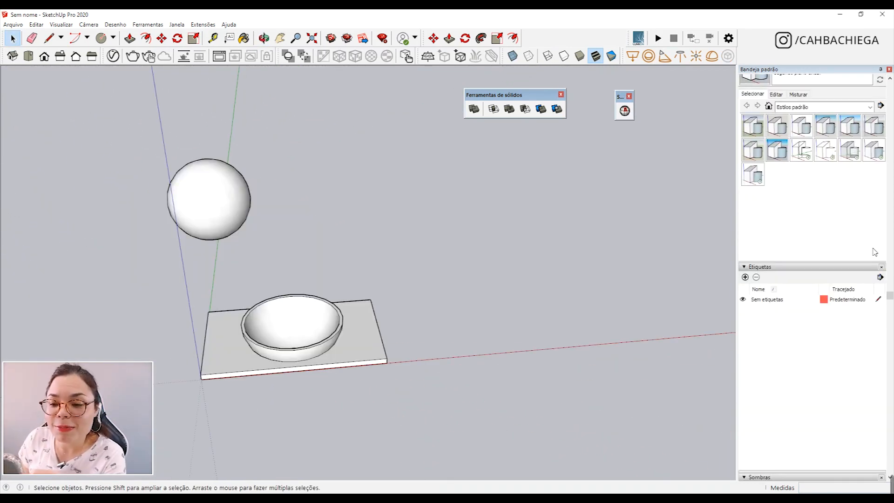